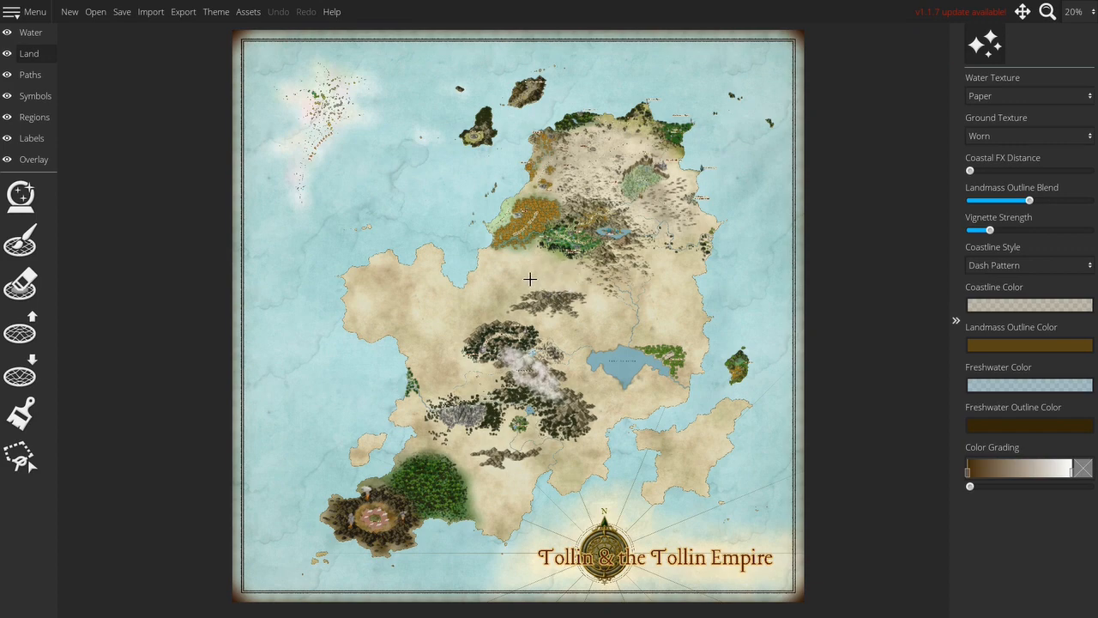
scroll(526, 247, up, 5)
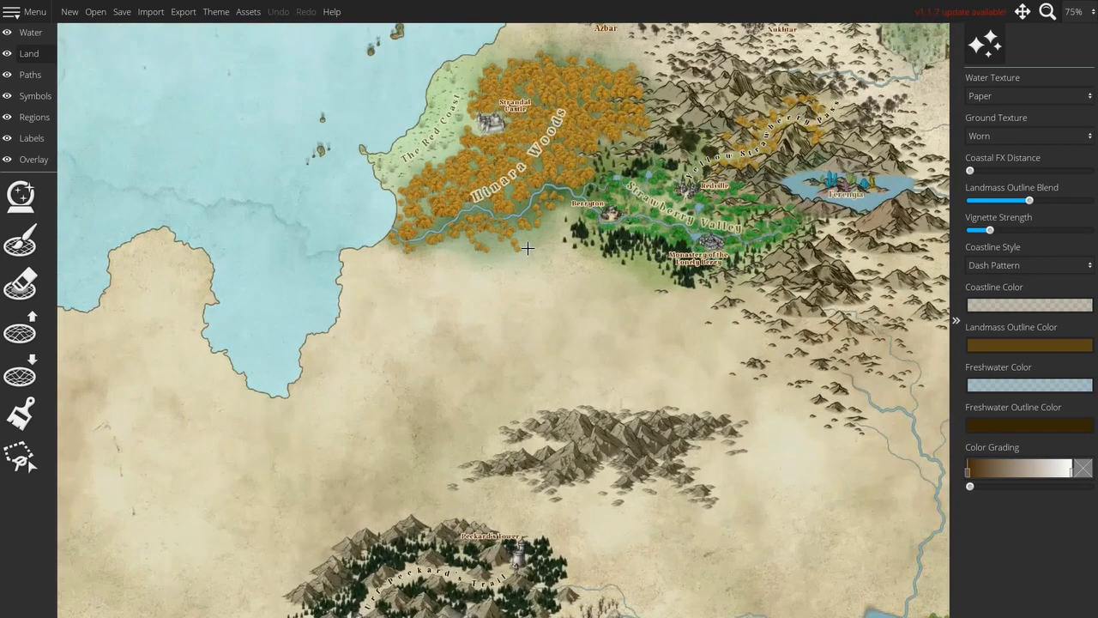
scroll(526, 247, up, 4)
scroll(559, 265, up, 1)
Pan across the map from Strawberry Valley through the Nordai Sands to the Moon Stones, then recentre on the main continent
mouse_move(558, 266)
mouse_down()
mouse_move(530, 463)
mouse_move(523, 455)
mouse_up()
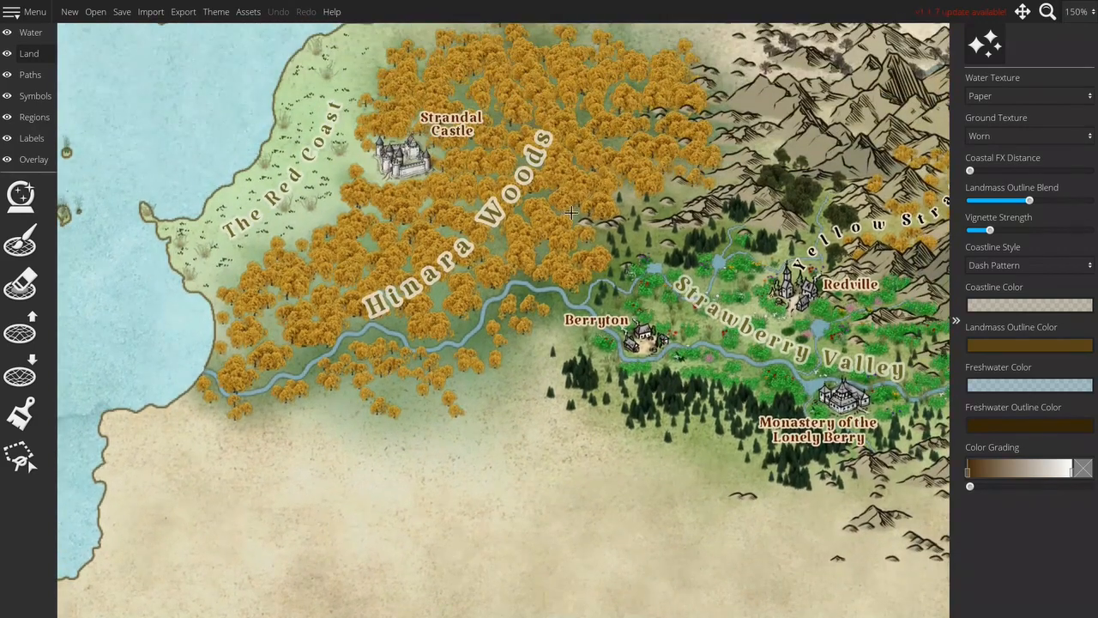
scroll(819, 374, up, 1)
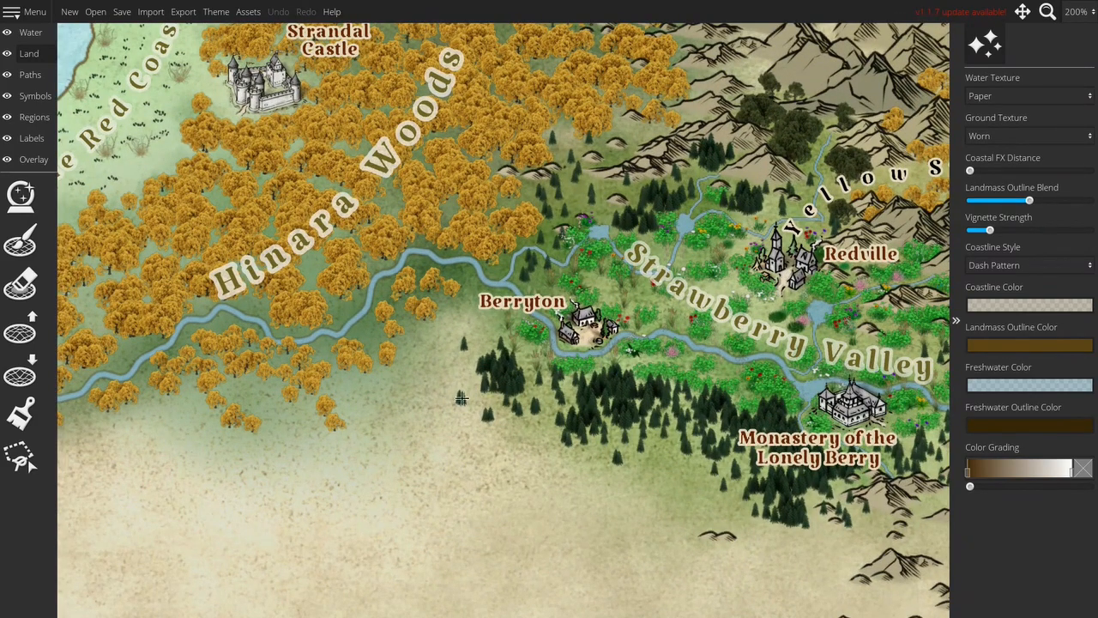
scroll(478, 388, down, 1)
scroll(262, 291, up, 1)
drag(261, 291, 403, 394)
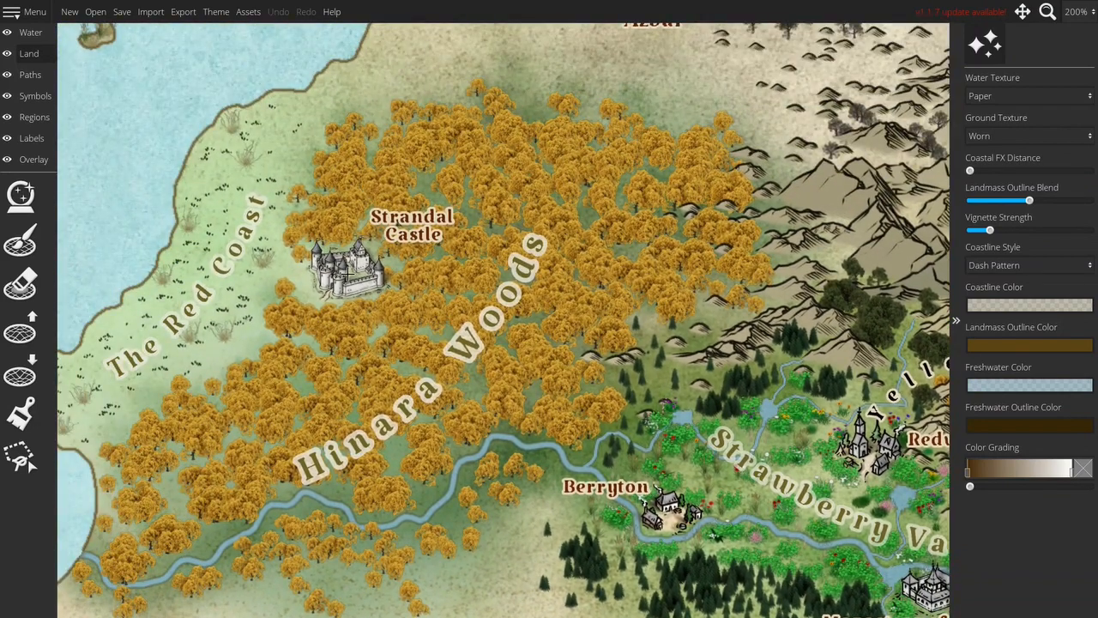
mouse_move(617, 77)
mouse_down()
mouse_move(422, 255)
mouse_move(293, 259)
mouse_up()
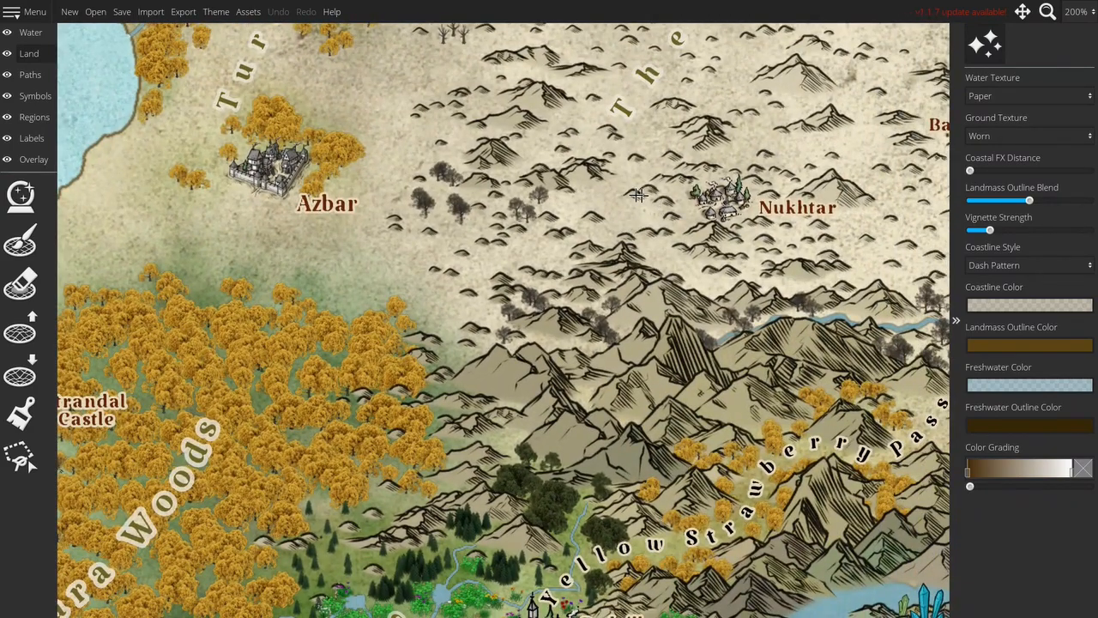
scroll(636, 197, down, 3)
scroll(600, 129, up, 3)
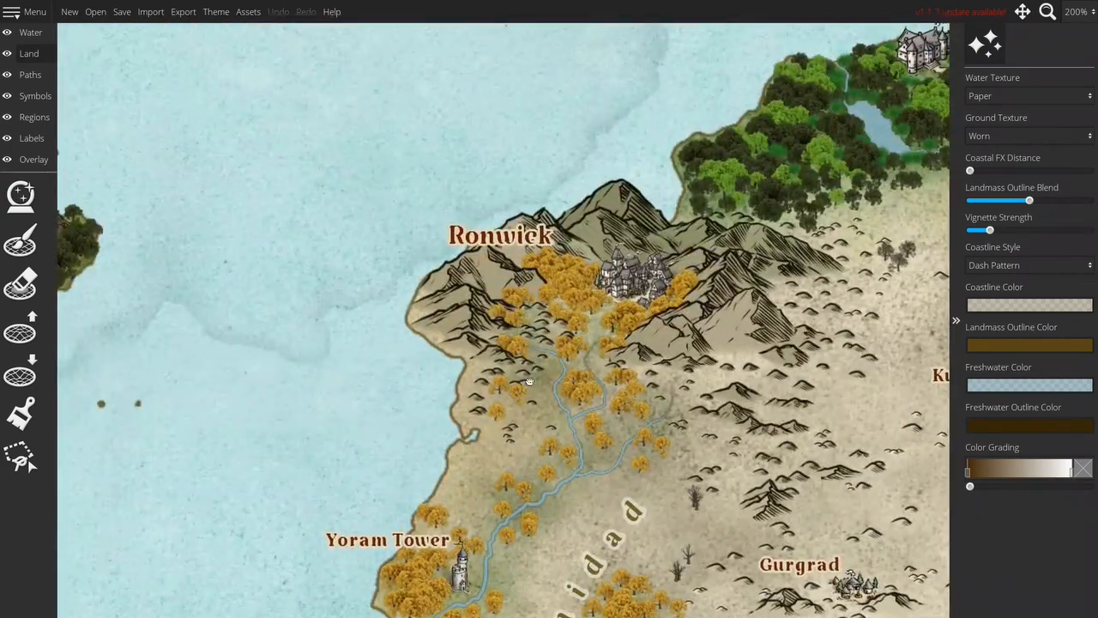
drag(673, 541, 422, 579)
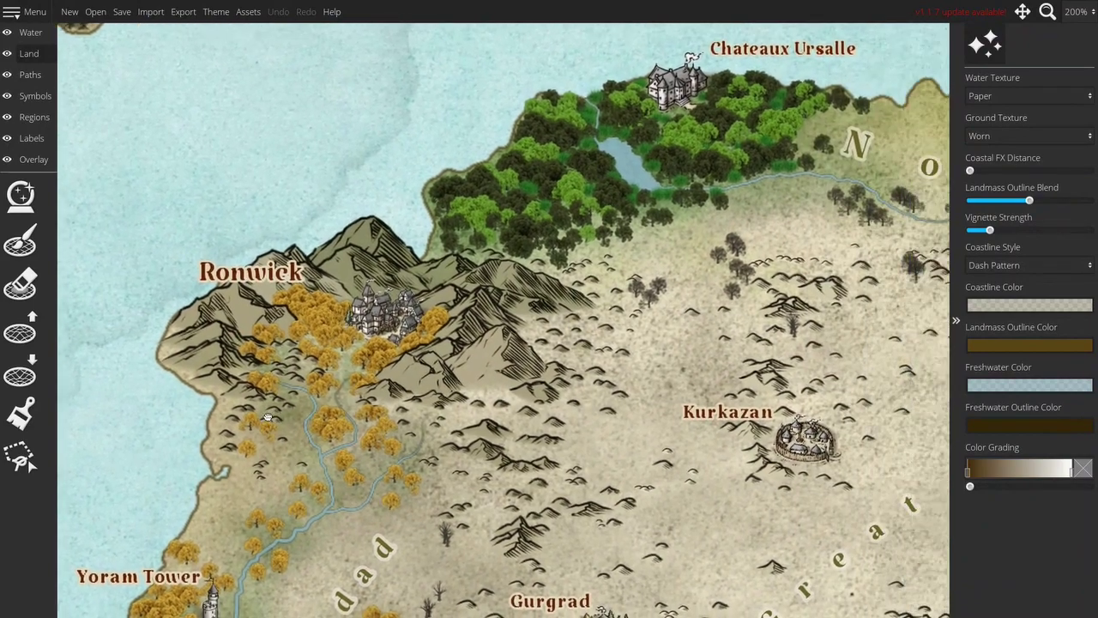
drag(600, 386, 454, 398)
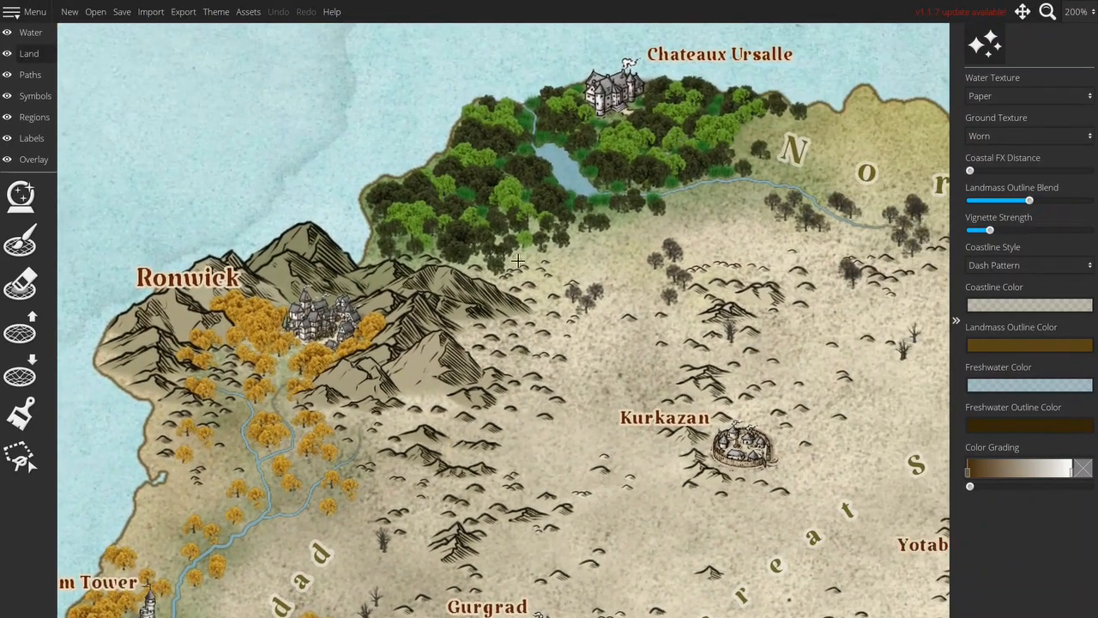
drag(772, 343, 592, 378)
drag(652, 352, 231, 382)
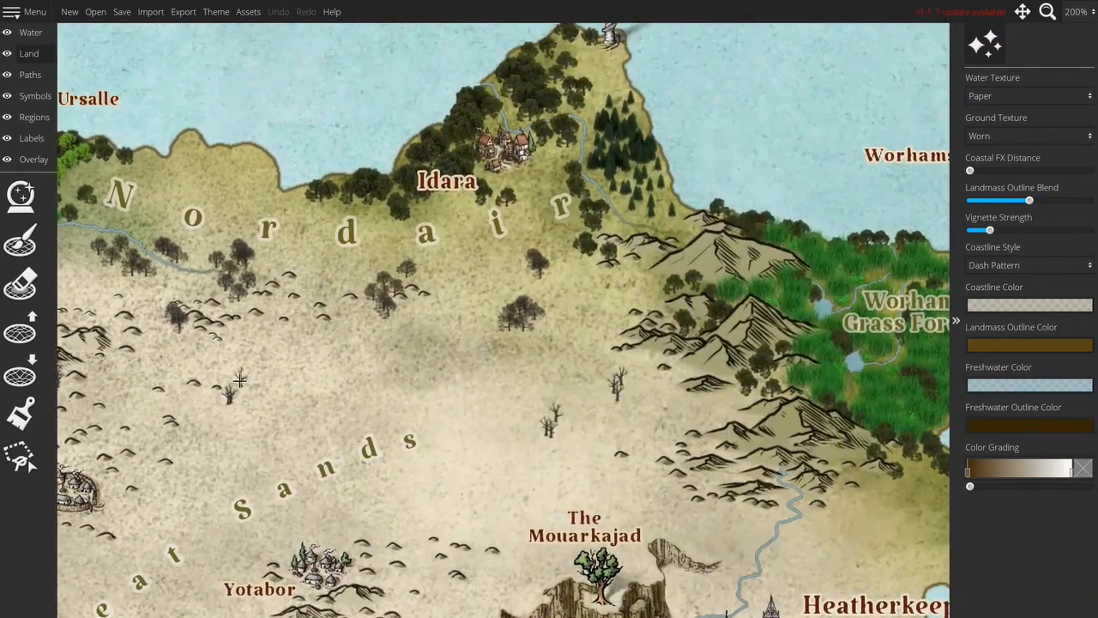
drag(557, 368, 515, 455)
drag(519, 283, 515, 309)
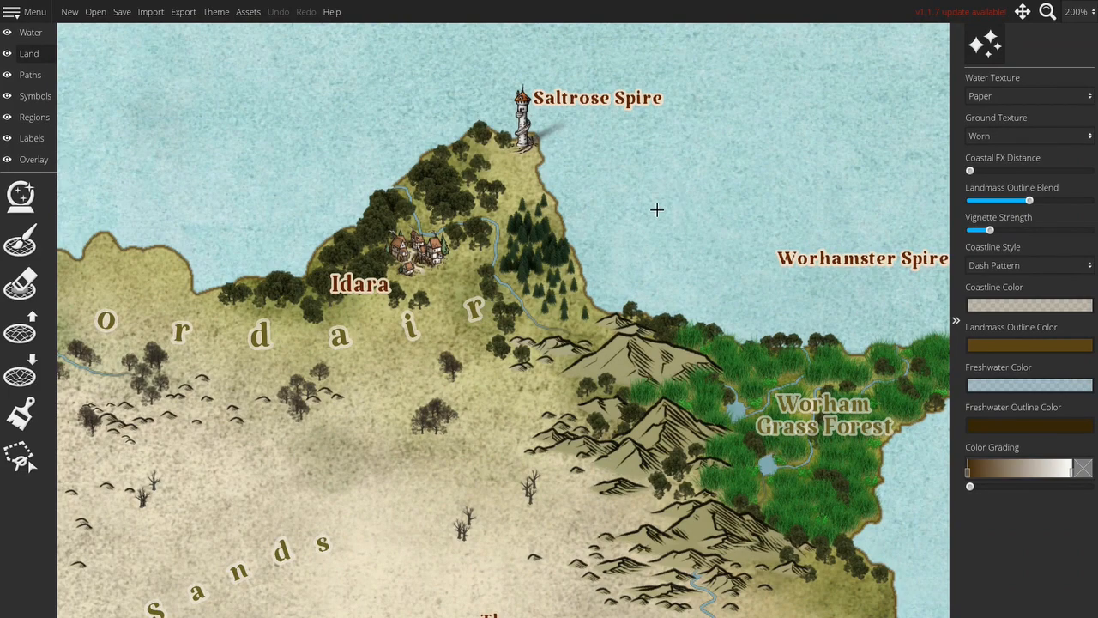
scroll(670, 180, down, 2)
scroll(325, 173, up, 1)
mouse_move(127, 210)
mouse_down()
mouse_move(565, 356)
mouse_move(677, 287)
mouse_up()
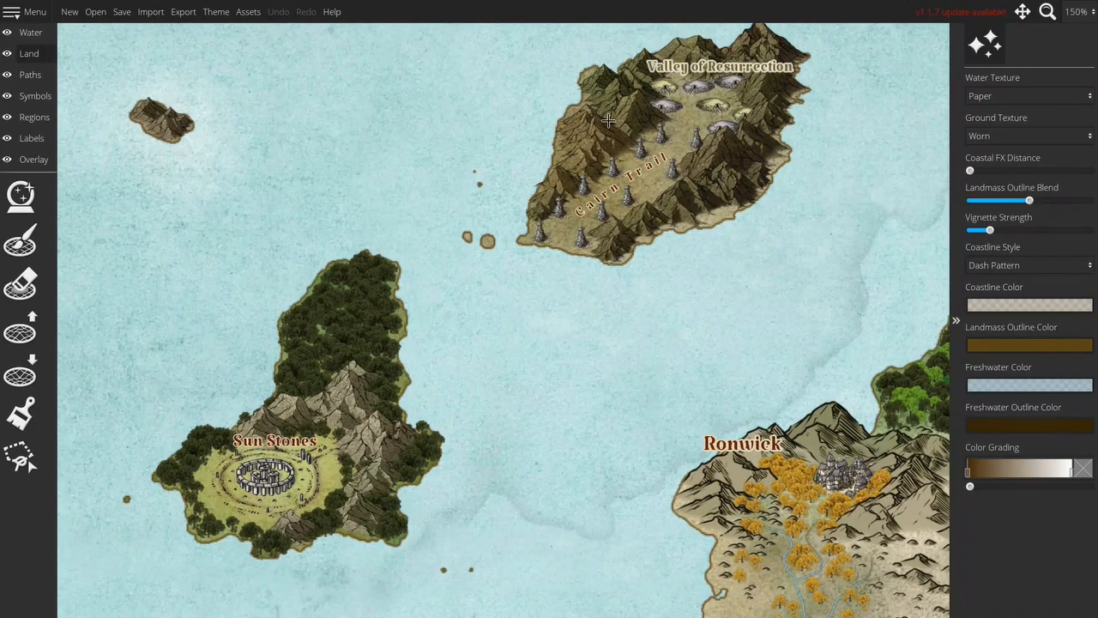
drag(772, 558, 332, 346)
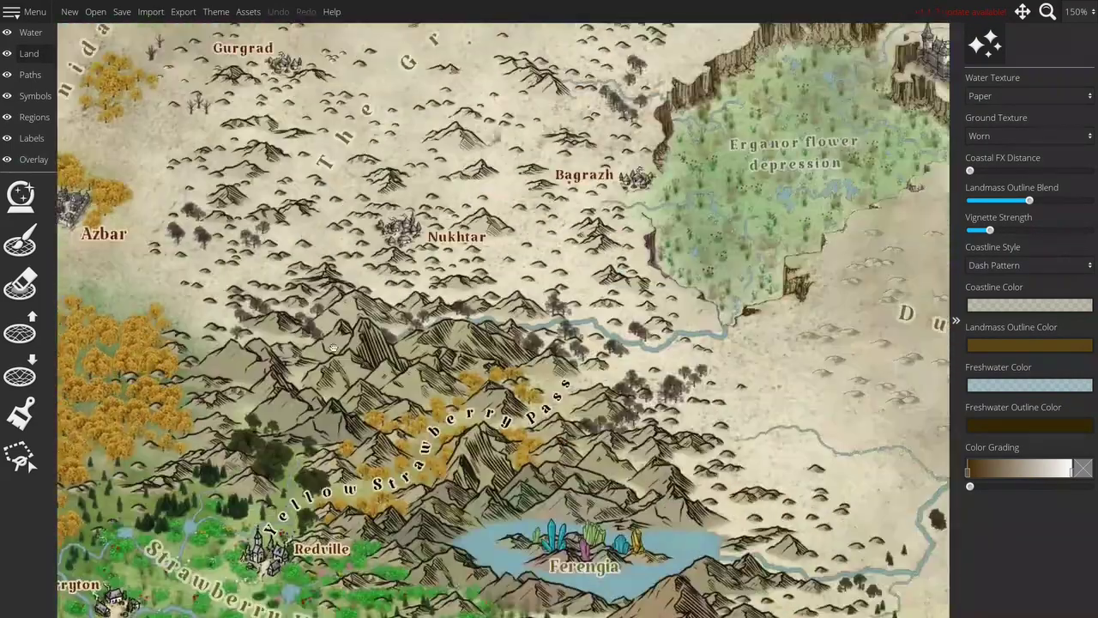
drag(652, 300, 333, 346)
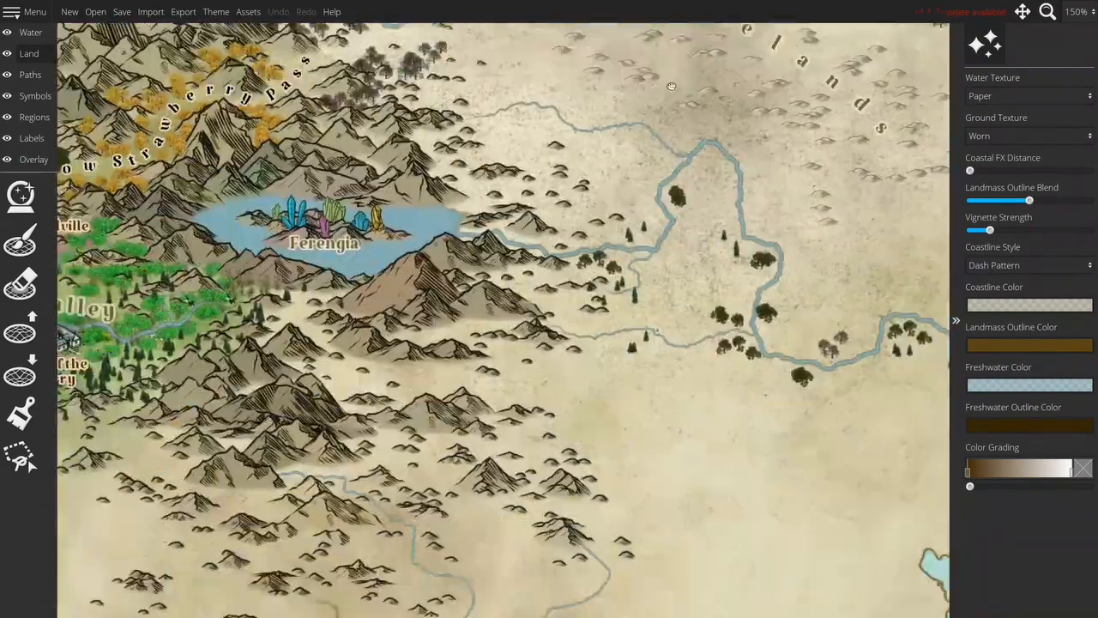
drag(514, 480, 502, 119)
scroll(502, 119, down, 3)
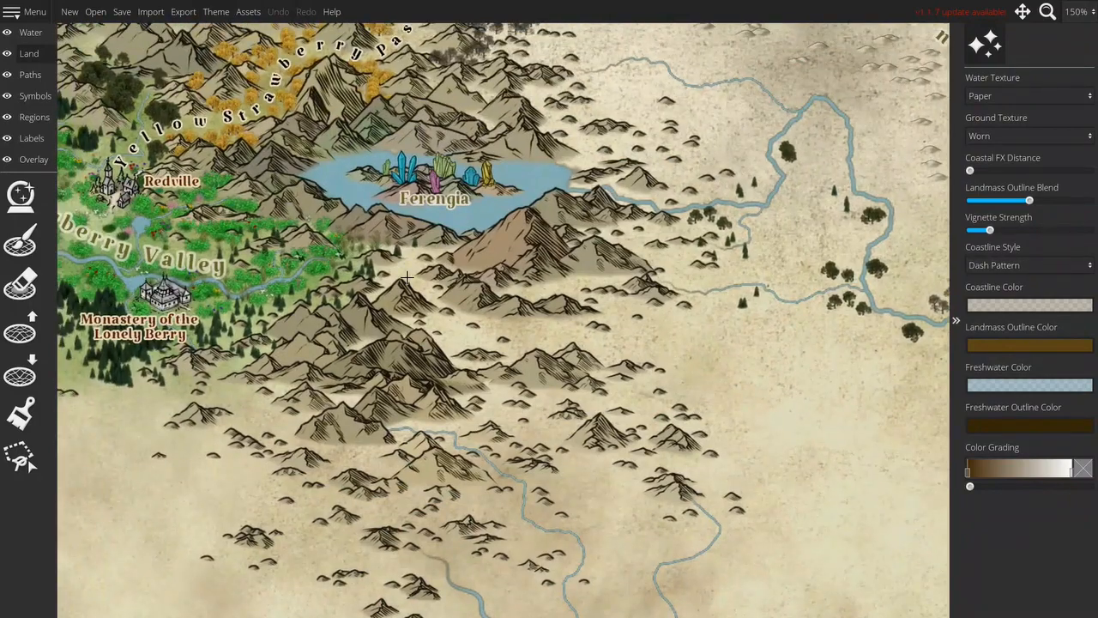
scroll(418, 185, up, 3)
drag(418, 185, 515, 429)
drag(738, 129, 523, 300)
mouse_move(600, 276)
mouse_down()
mouse_move(477, 177)
mouse_move(573, 335)
mouse_move(514, 129)
mouse_up()
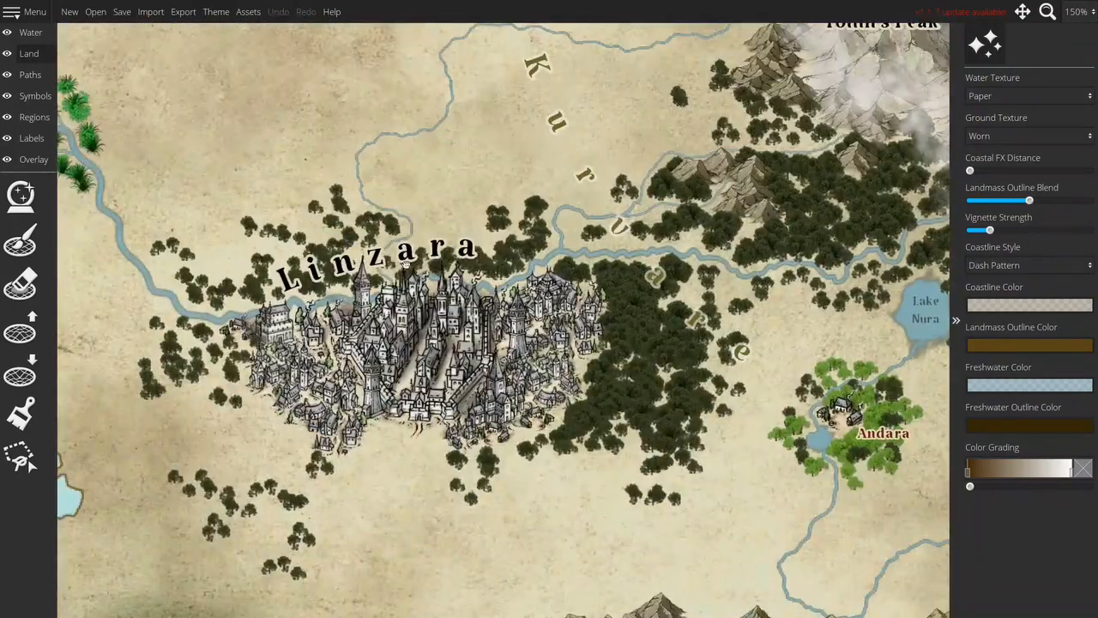
drag(394, 283, 455, 129)
drag(429, 428, 446, 172)
drag(343, 343, 446, 257)
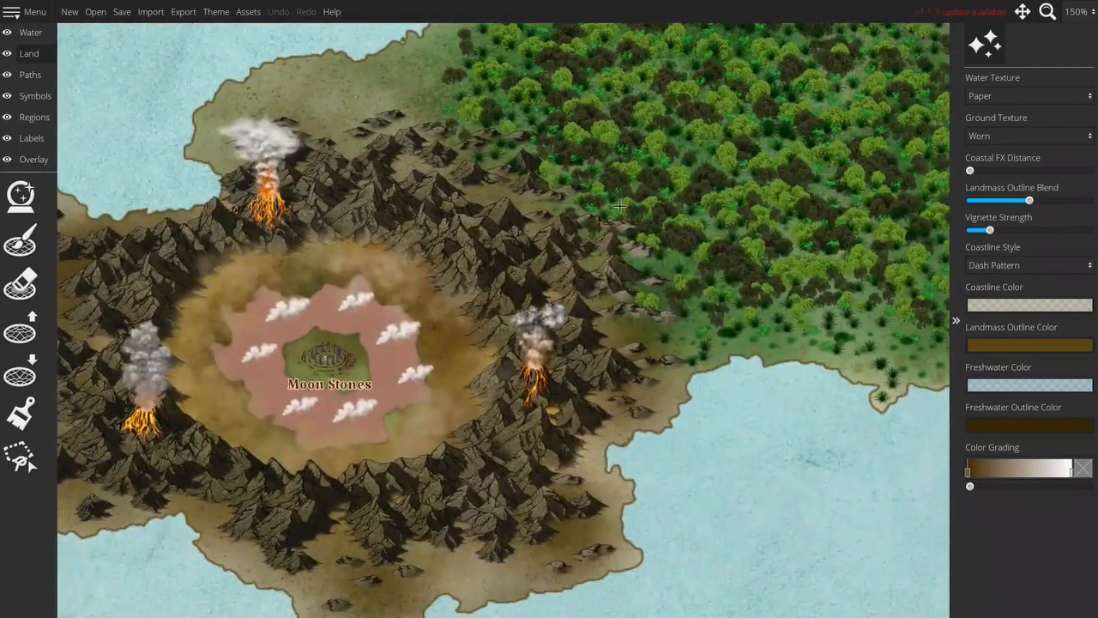
scroll(736, 296, down, 3)
scroll(729, 297, down, 3)
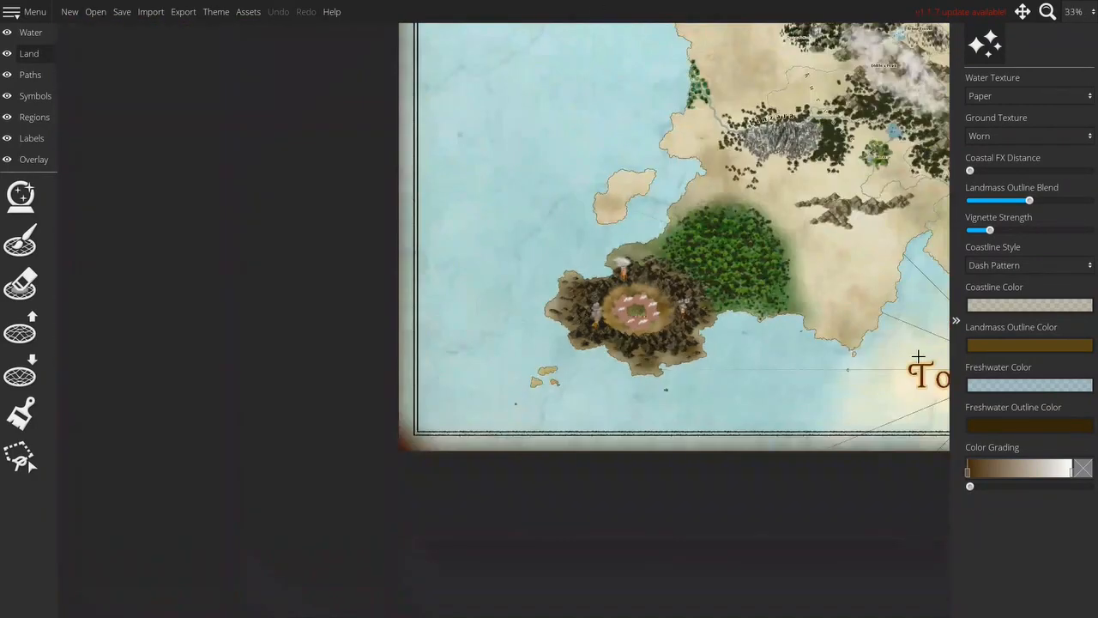
scroll(885, 281, up, 3)
scroll(772, 275, up, 2)
drag(677, 245, 675, 253)
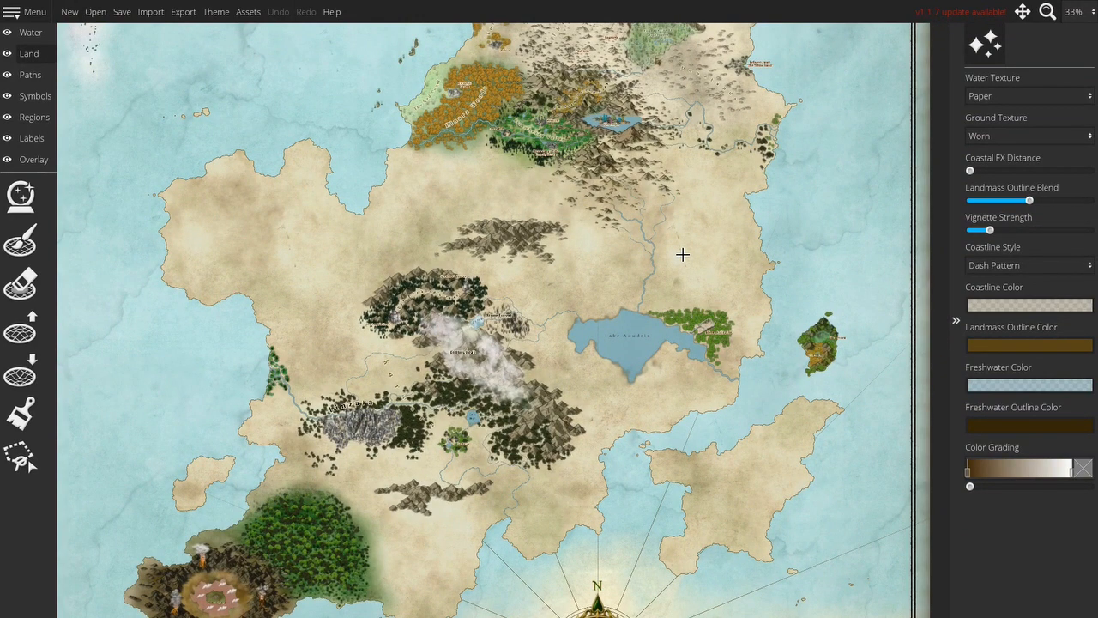
Switch to Chrome, browse the Cartography Assets Wonderdraft category listings, then bring up the ProFantasy Software tab
key(alt+Tab)
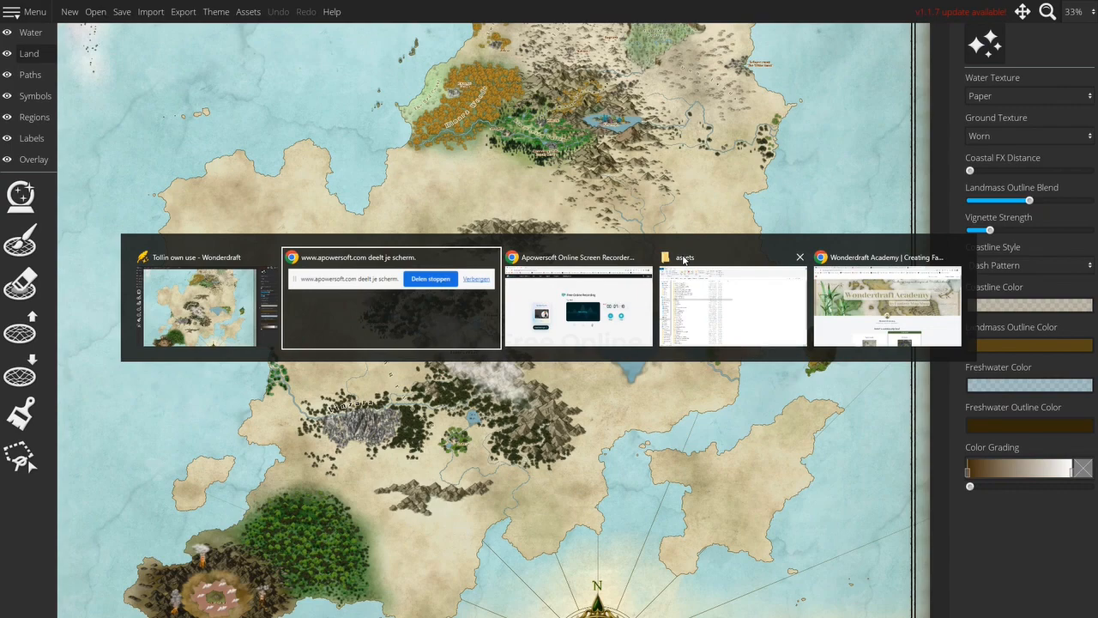
key(Tab)
key(Tab)
key(Tab)
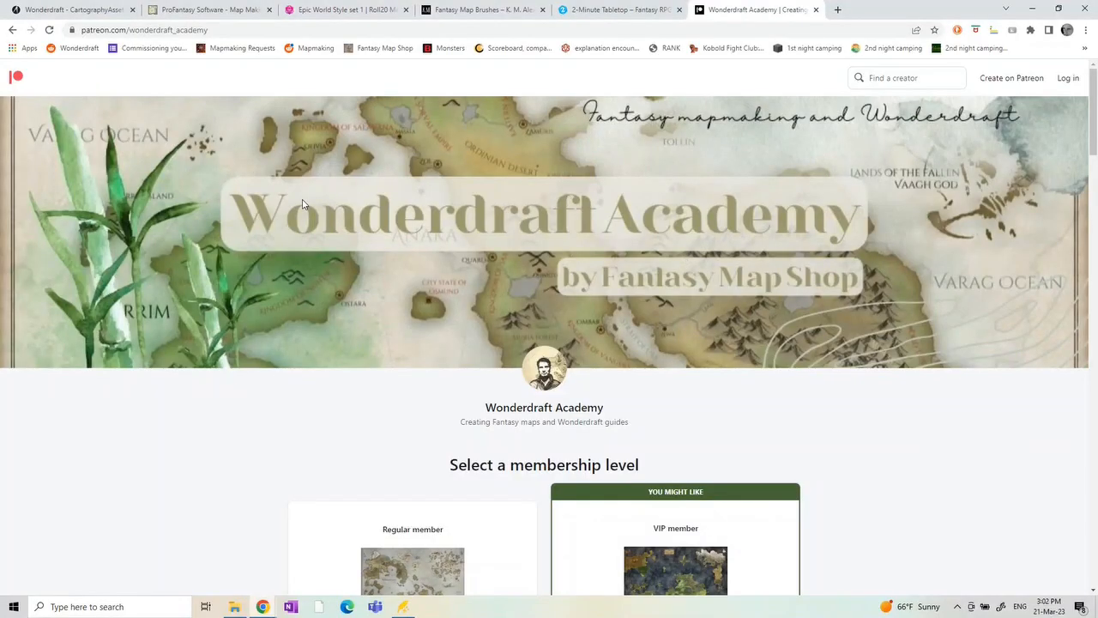
click(86, 10)
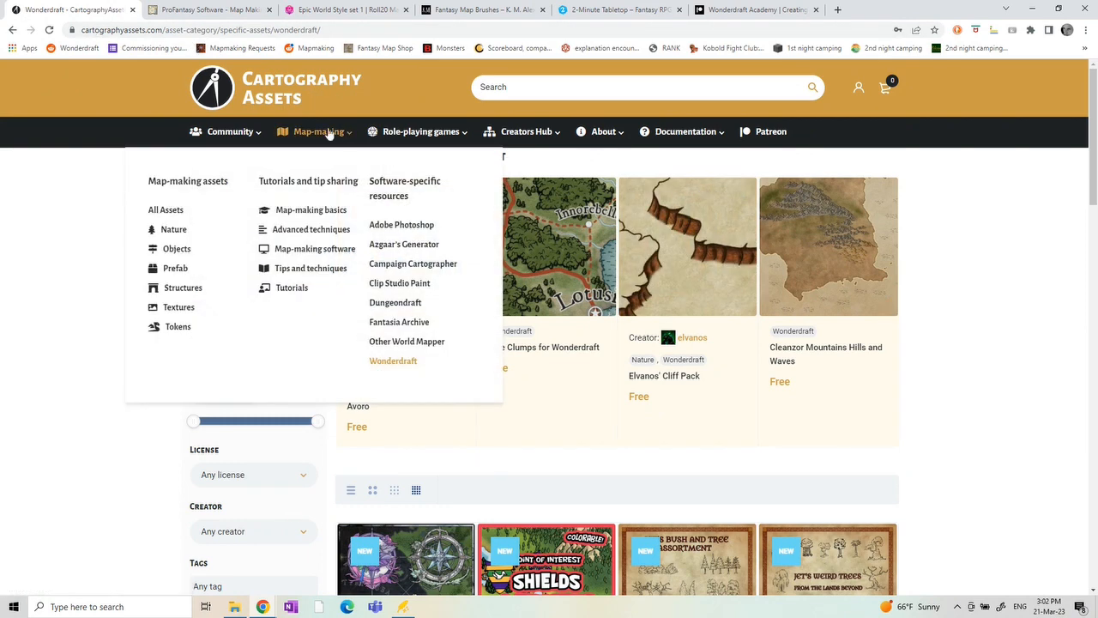
mouse_move(314, 132)
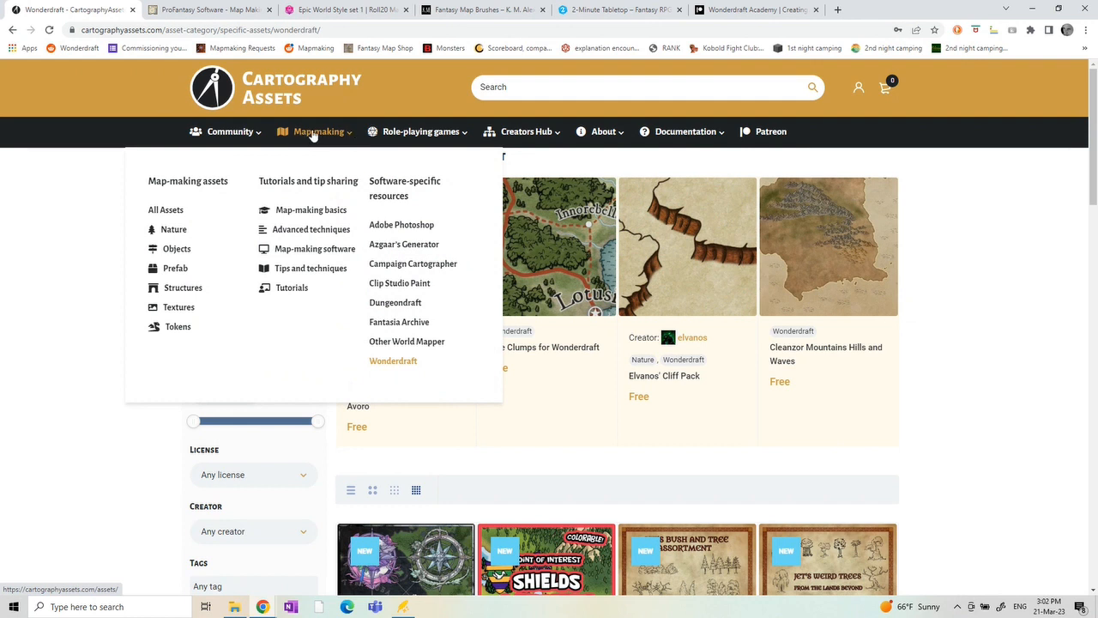
click(393, 360)
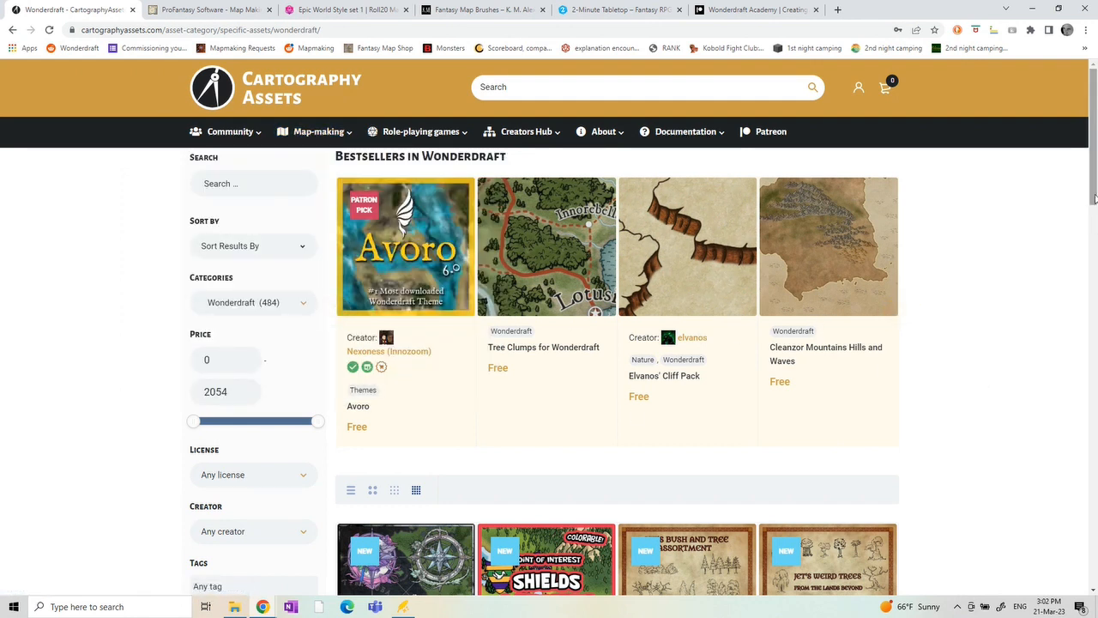
drag(1093, 198, 1094, 583)
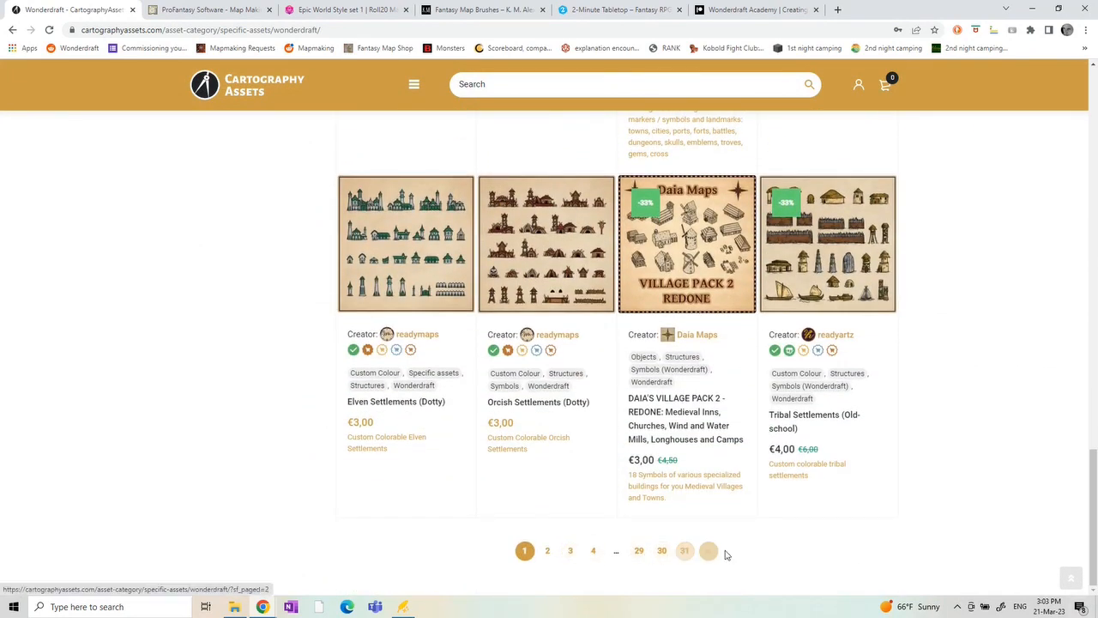
drag(1094, 533, 1094, 150)
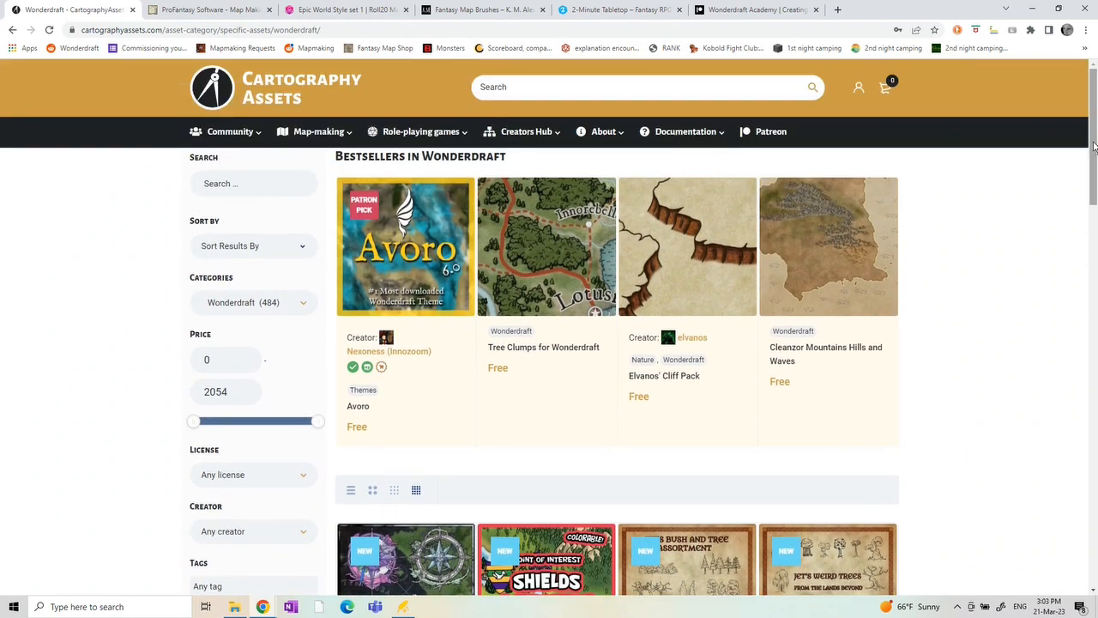
drag(1094, 146, 1094, 159)
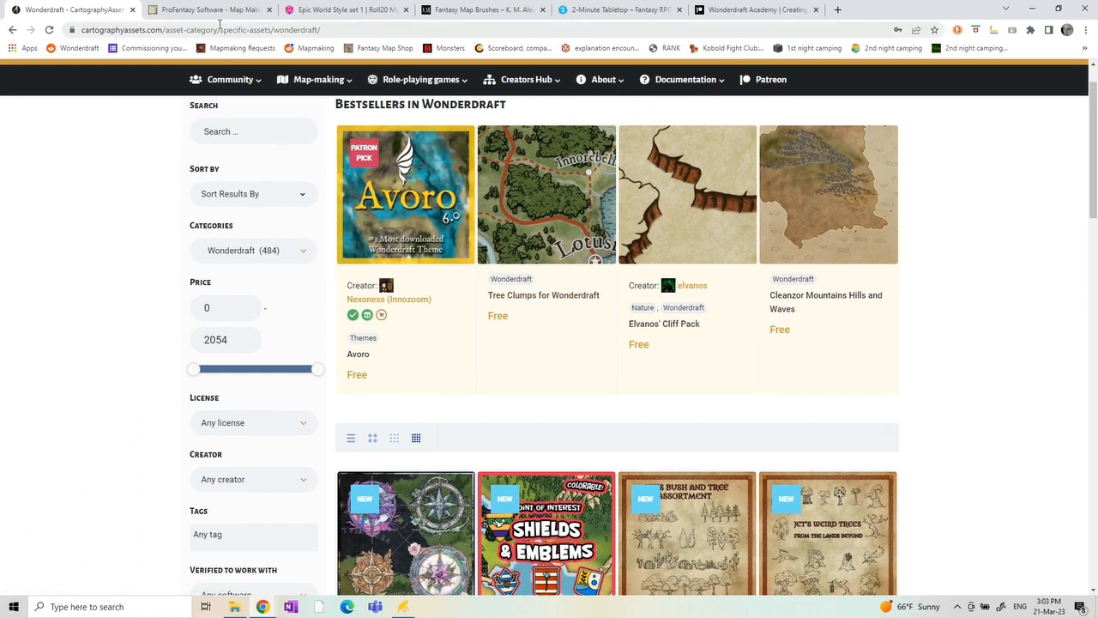
click(198, 9)
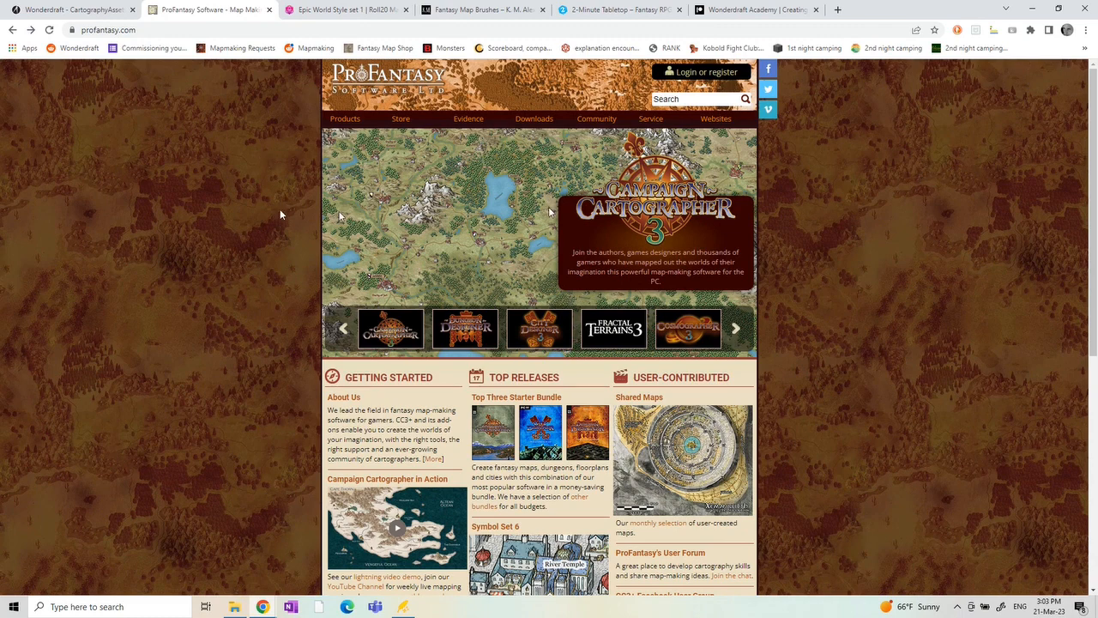
mouse_move(345, 118)
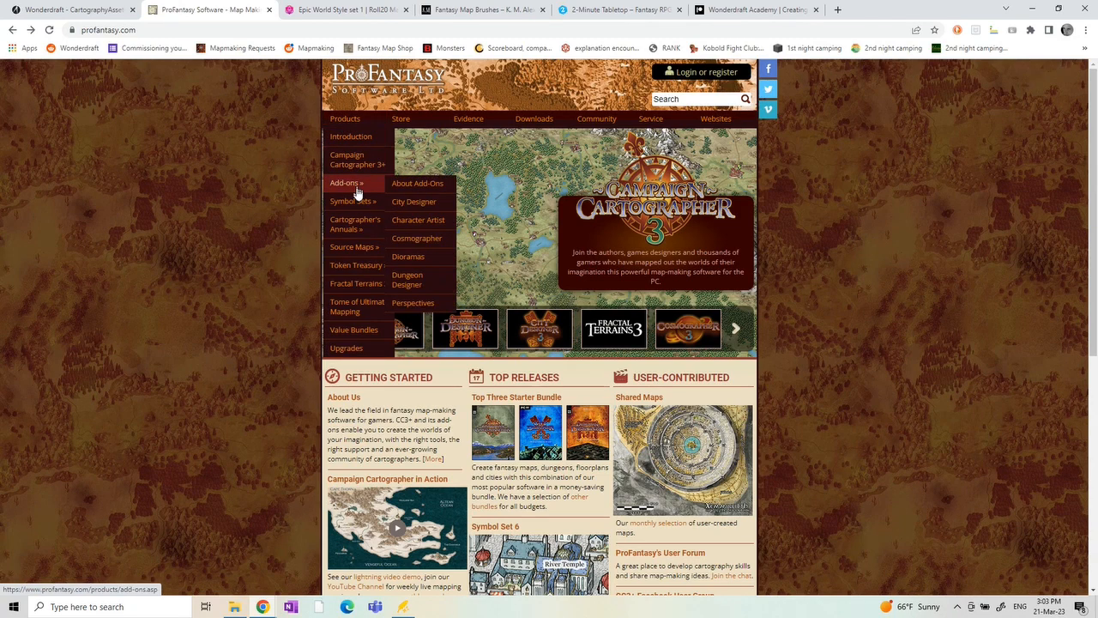
mouse_move(353, 200)
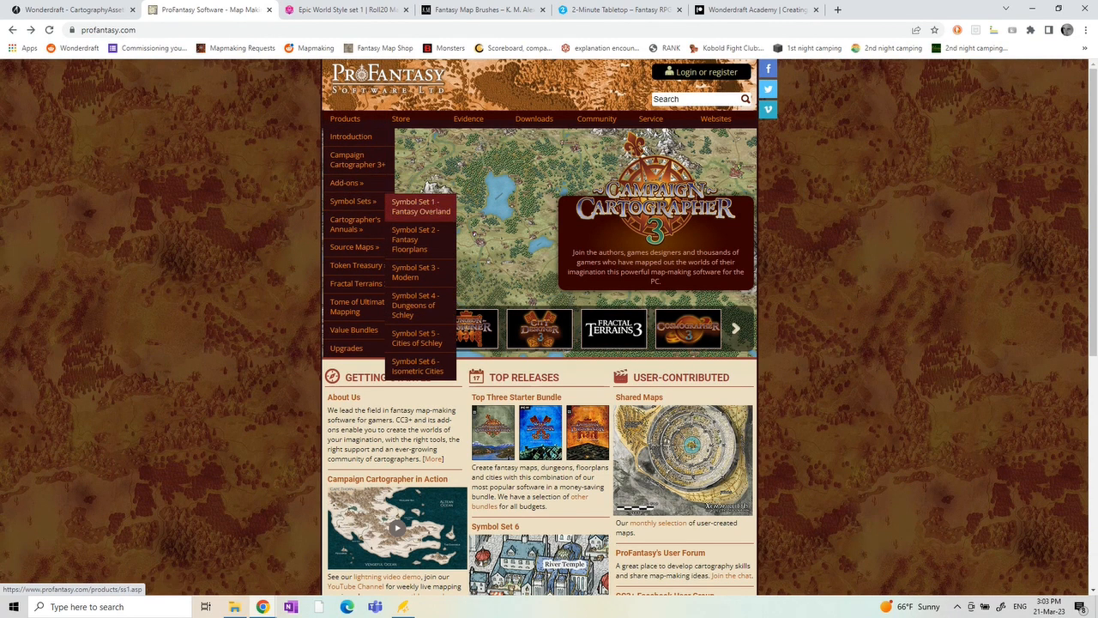
Open the Symbol Set 5: Cities of Schley product page on ProFantasy
click(418, 342)
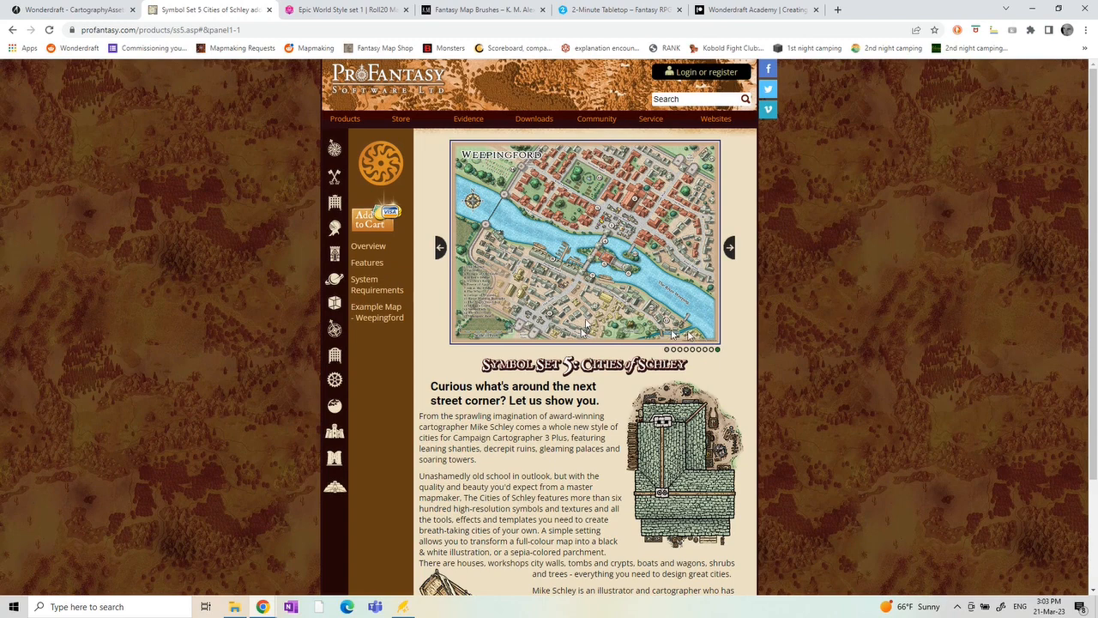
scroll(573, 333, down, 2)
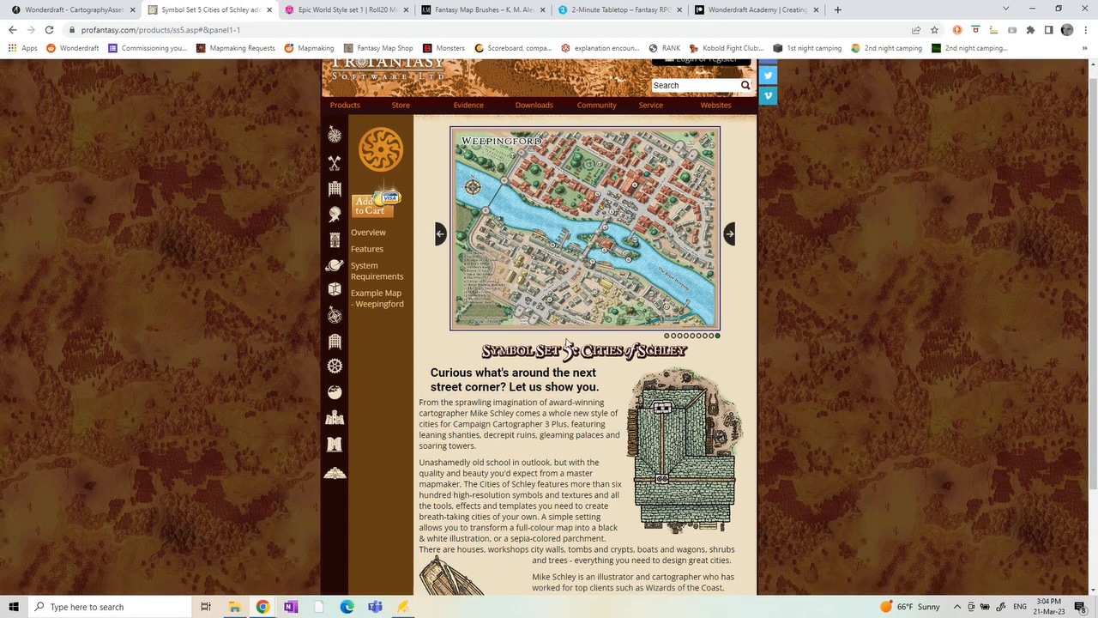
scroll(573, 333, down, 4)
scroll(566, 340, up, 6)
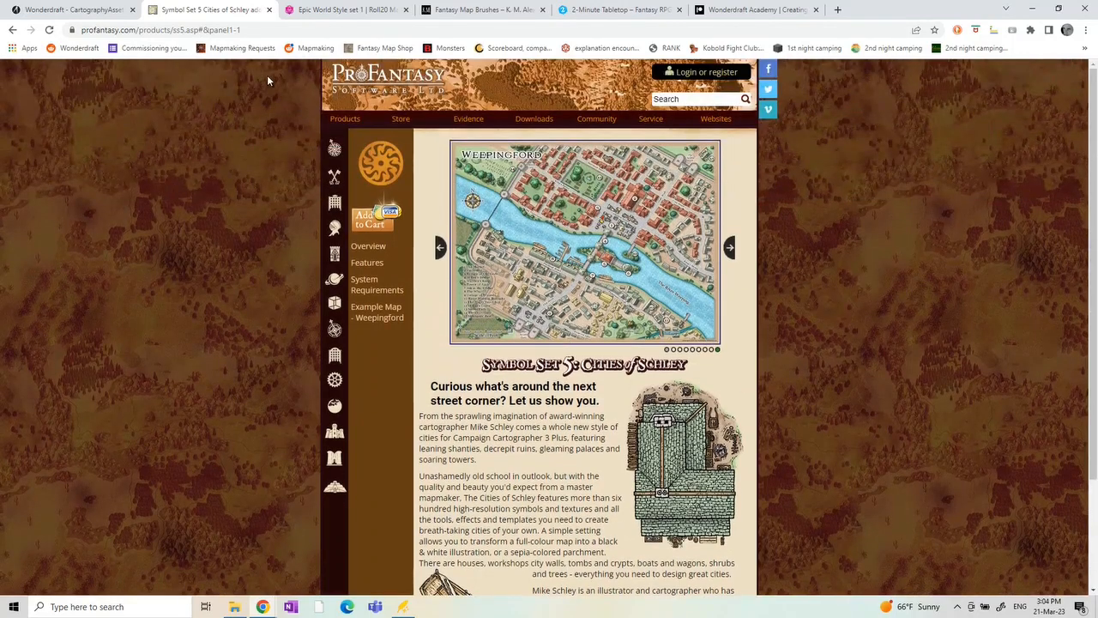
View the Roll20 Epic World Style set 1 page, then move to the Fantasy Map Brushes tab
click(348, 10)
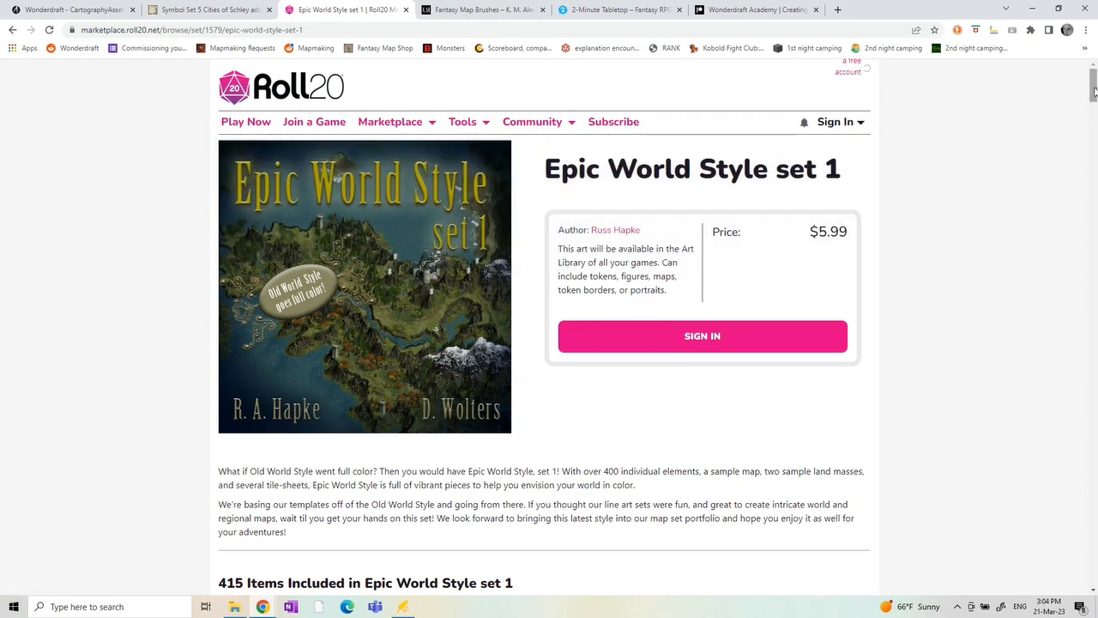
drag(1094, 90, 1094, 89)
scroll(712, 386, down, 5)
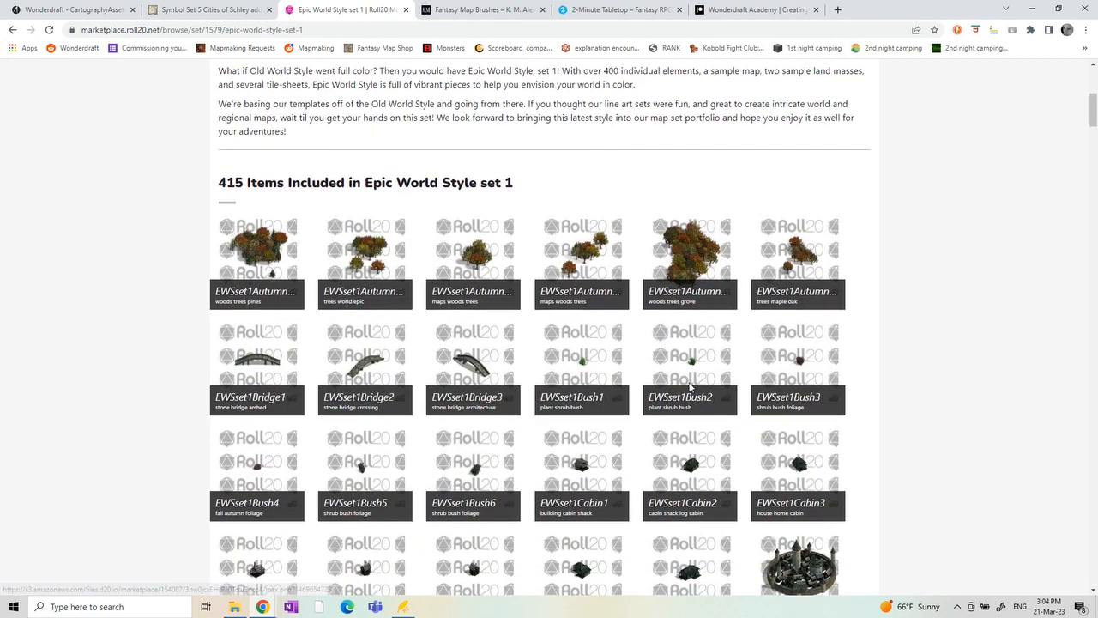
scroll(928, 356, down, 3)
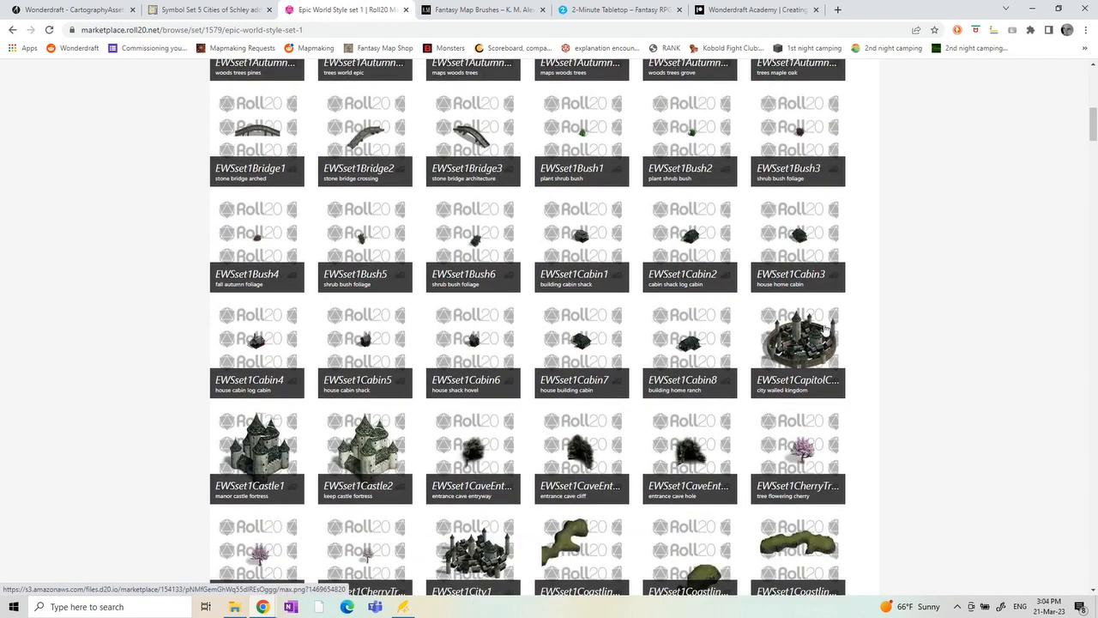
scroll(928, 356, down, 3)
scroll(409, 392, down, 3)
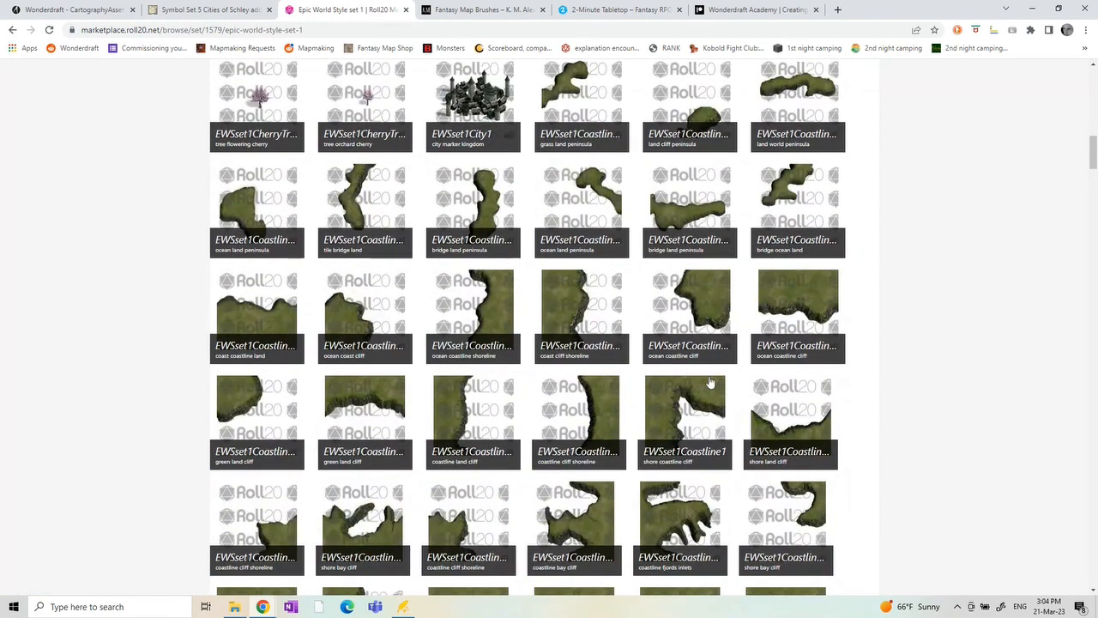
scroll(696, 385, down, 3)
scroll(695, 386, down, 3)
scroll(696, 385, down, 3)
mouse_move(1094, 481)
mouse_down()
mouse_move(1094, 527)
mouse_move(1094, 73)
mouse_up()
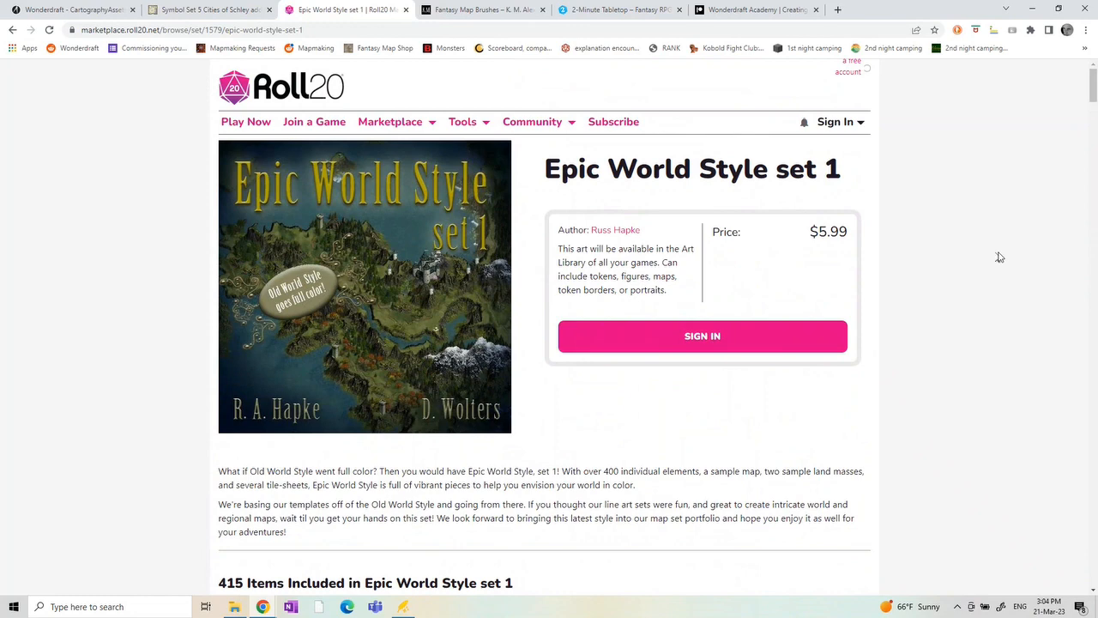
click(472, 10)
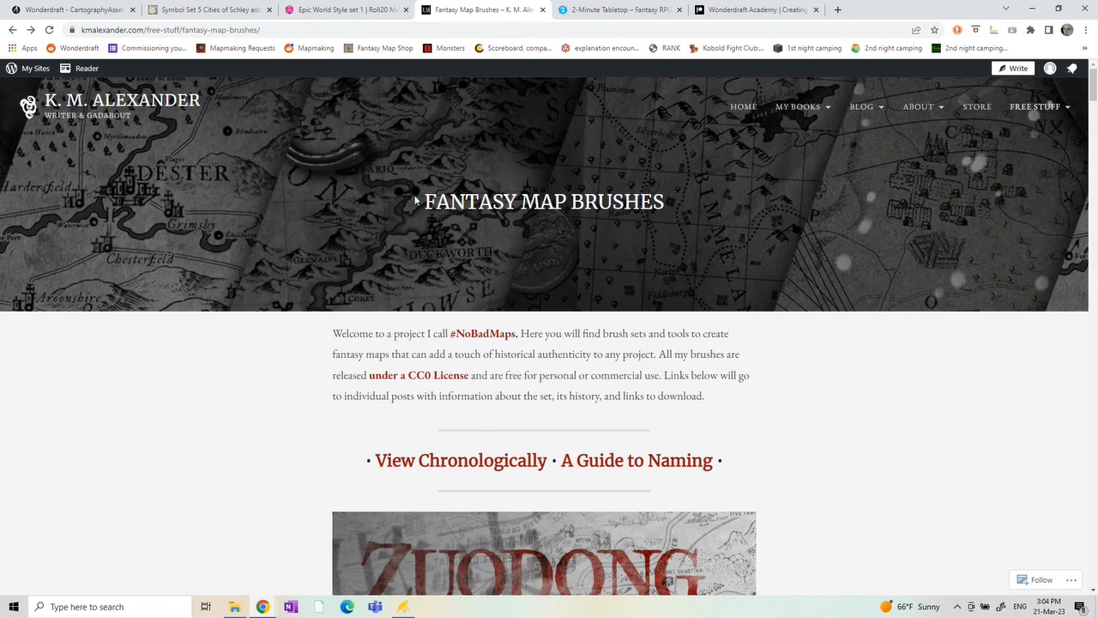
scroll(759, 351, down, 3)
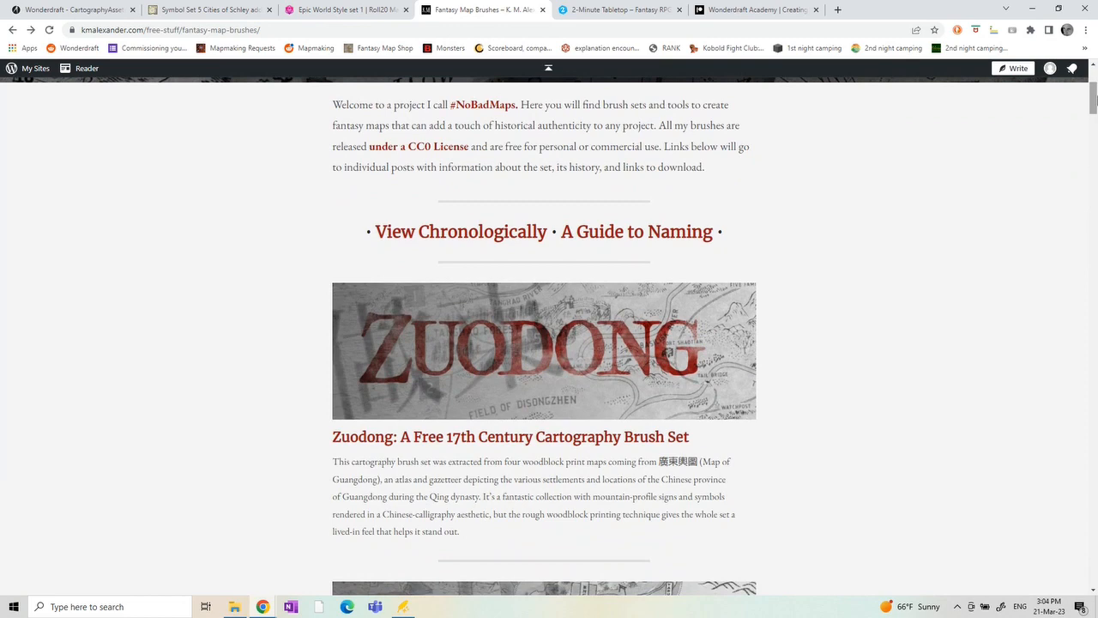
drag(1093, 98, 1093, 148)
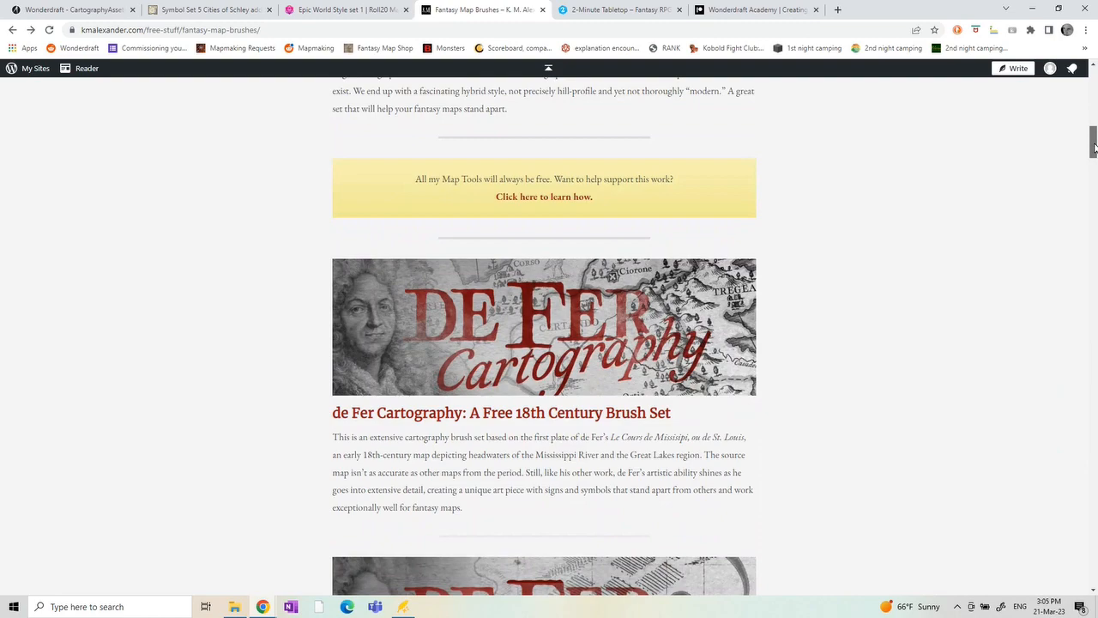
drag(1092, 148, 1078, 416)
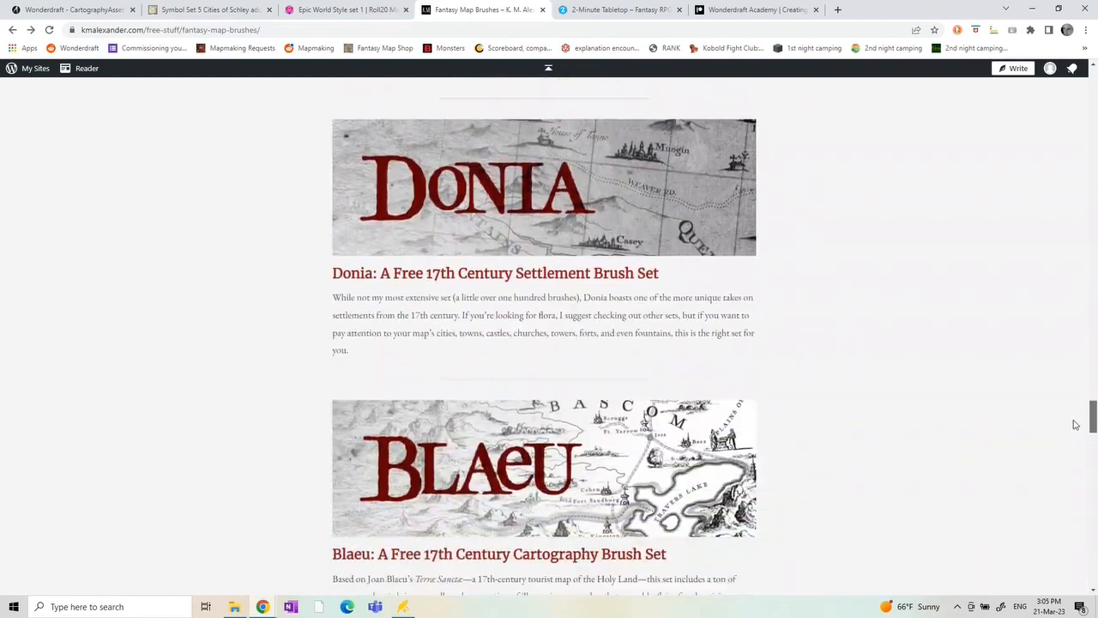
scroll(1079, 416, up, 2)
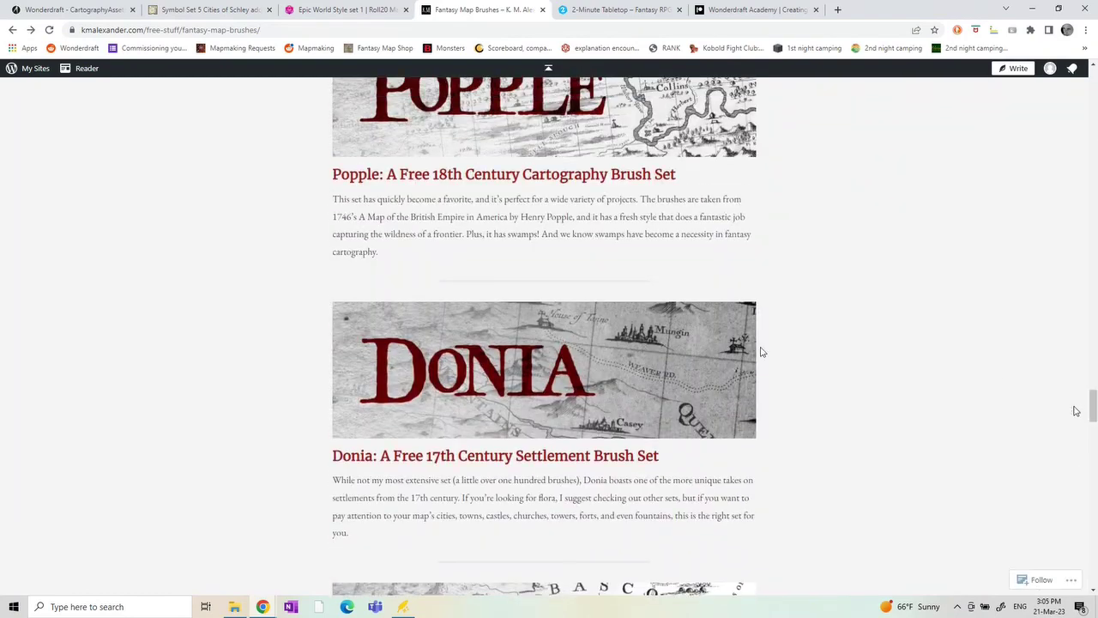
Open the Donia 17th century settlement brush set article on K. M. Alexander's site
click(675, 332)
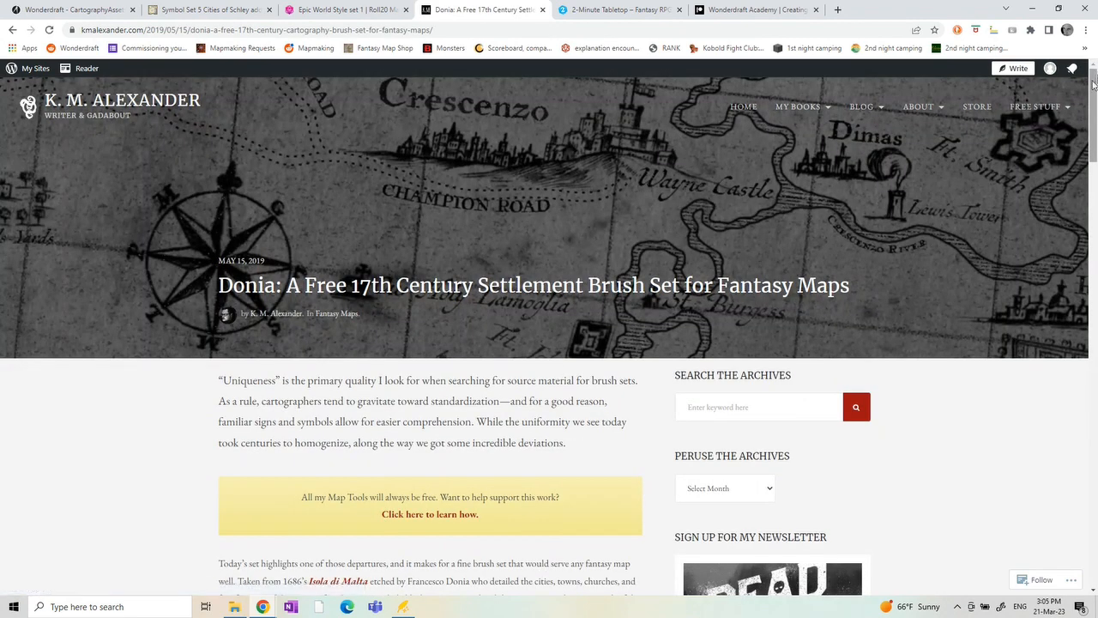
scroll(444, 288, down, 3)
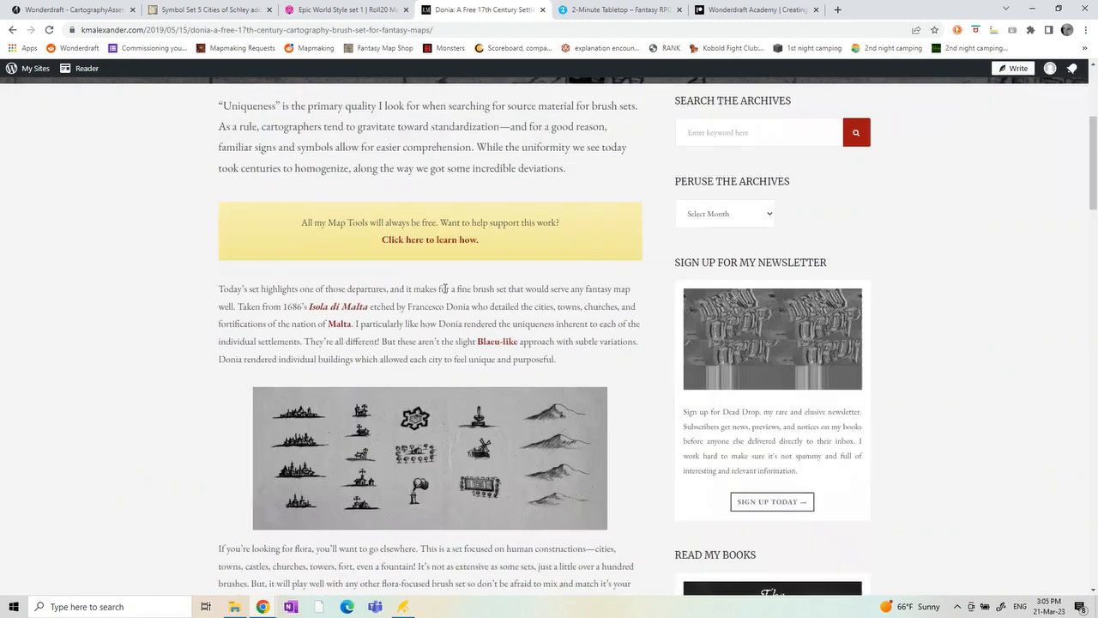
scroll(444, 288, down, 3)
scroll(444, 288, up, 2)
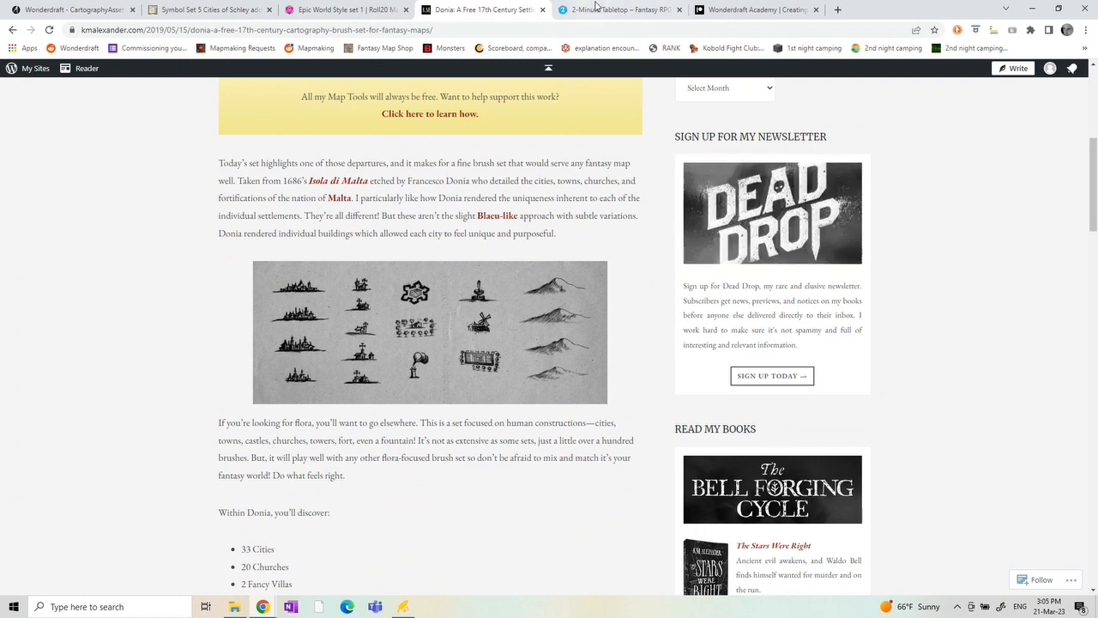
View the 2-Minute Tabletop homepage, then bring up the Wonderdraft assets folder in File Explorer
click(601, 9)
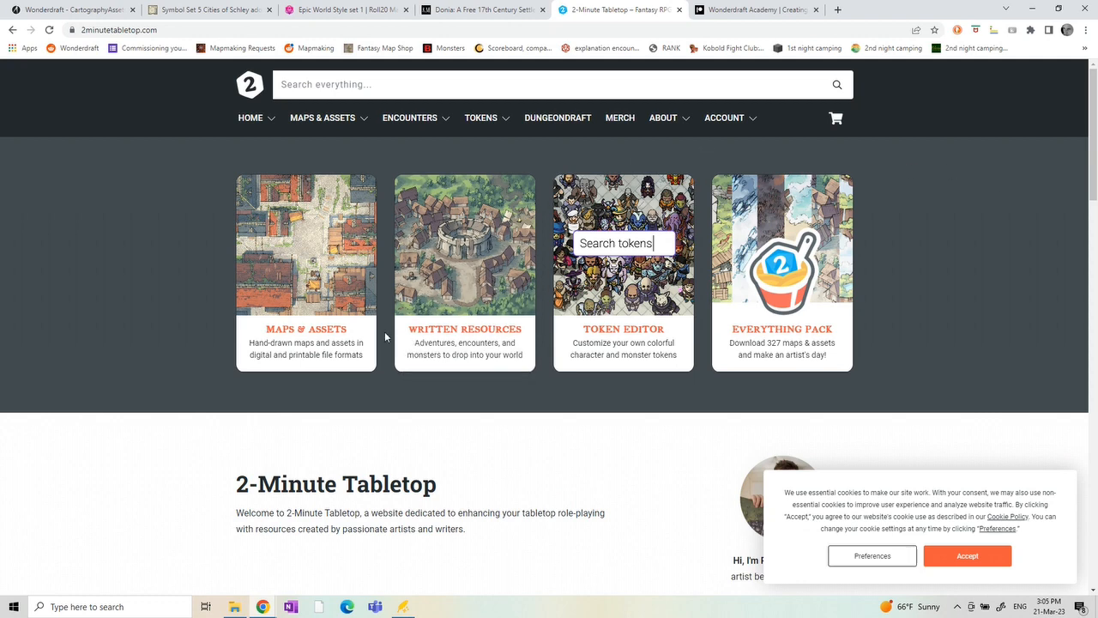
click(234, 606)
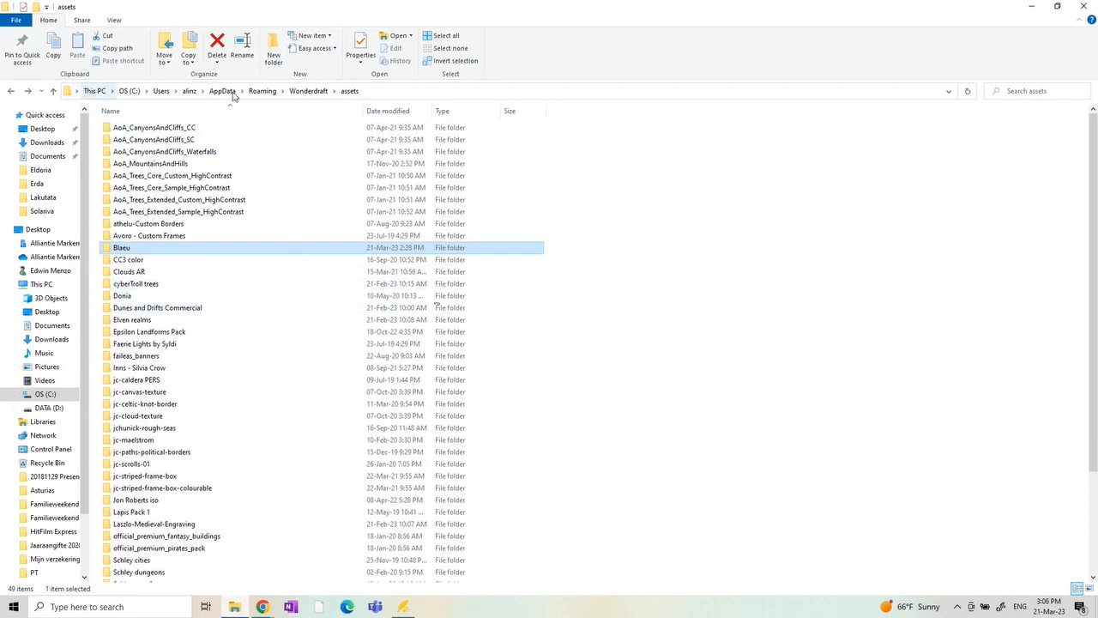
click(403, 91)
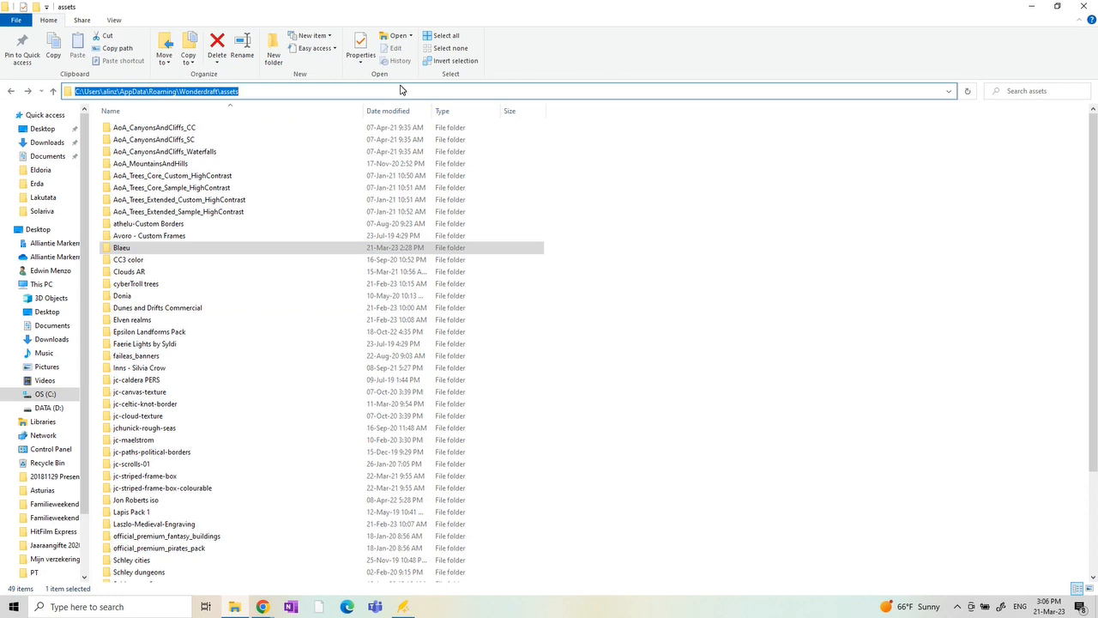
click(724, 201)
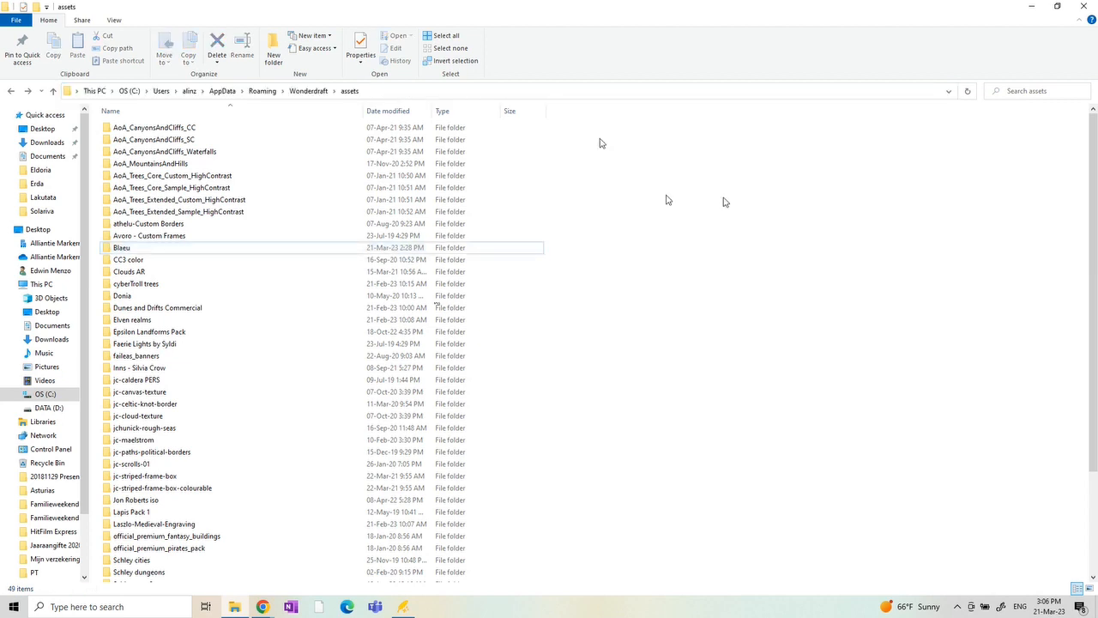
click(457, 92)
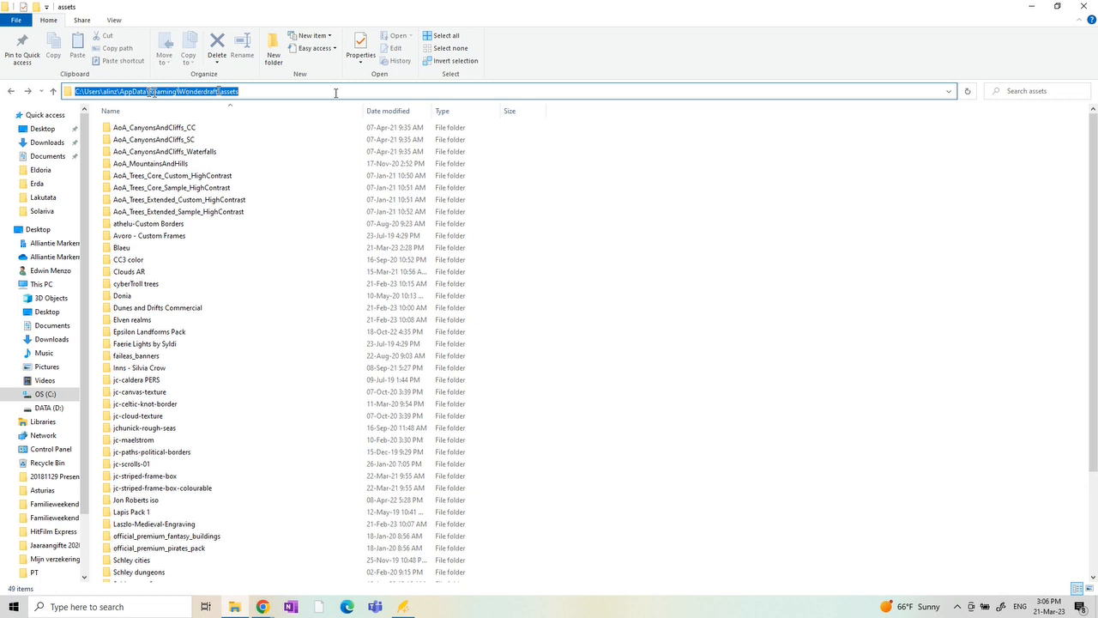
click(245, 138)
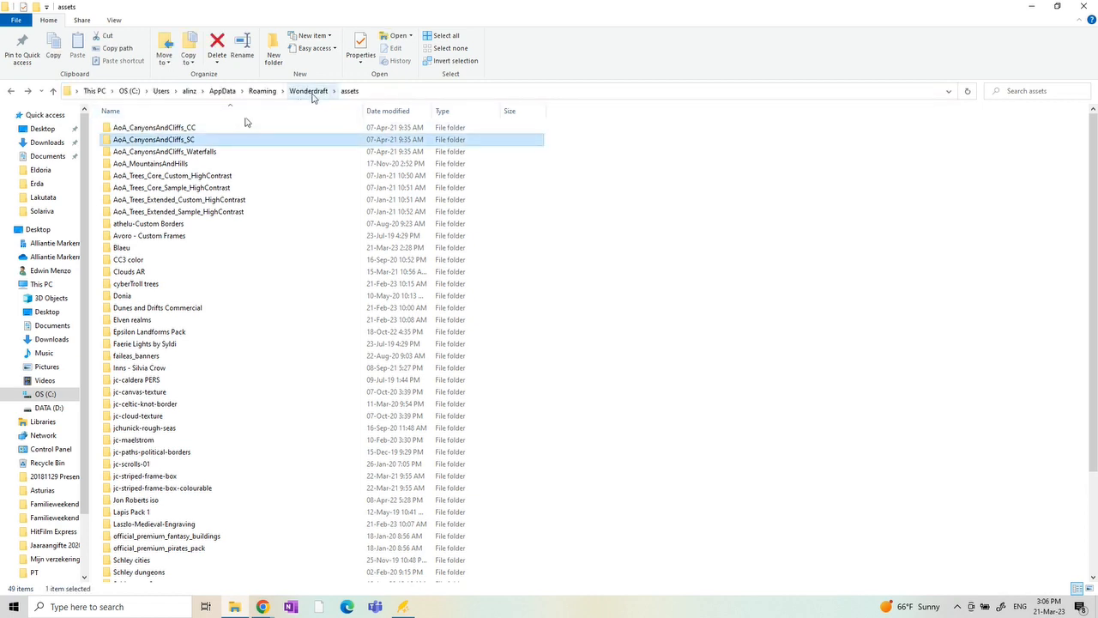
scroll(187, 255, down, 4)
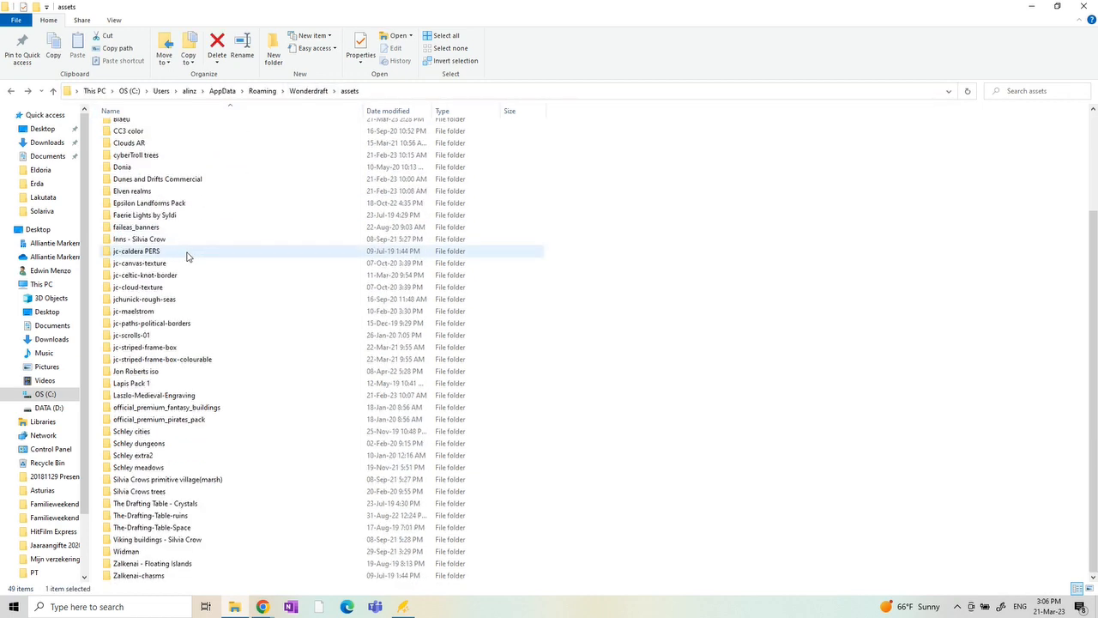
scroll(187, 255, up, 3)
scroll(185, 317, up, 2)
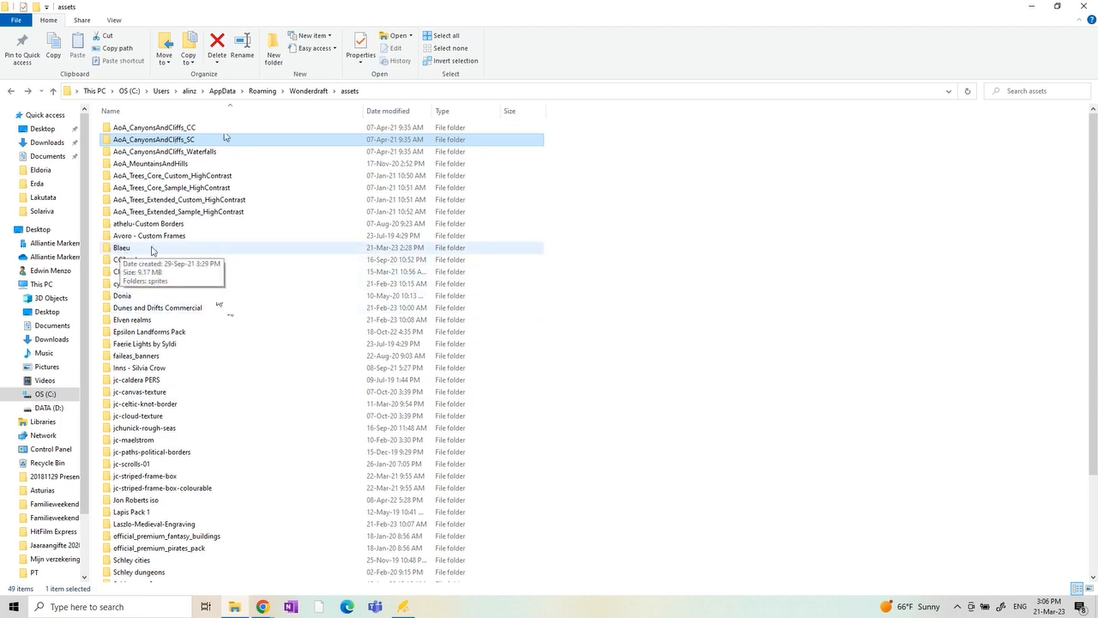
Open the Blaeu pack's sprites folder with its mountains, symbols and trees, then return to the Wonderdraft map
double_click(158, 248)
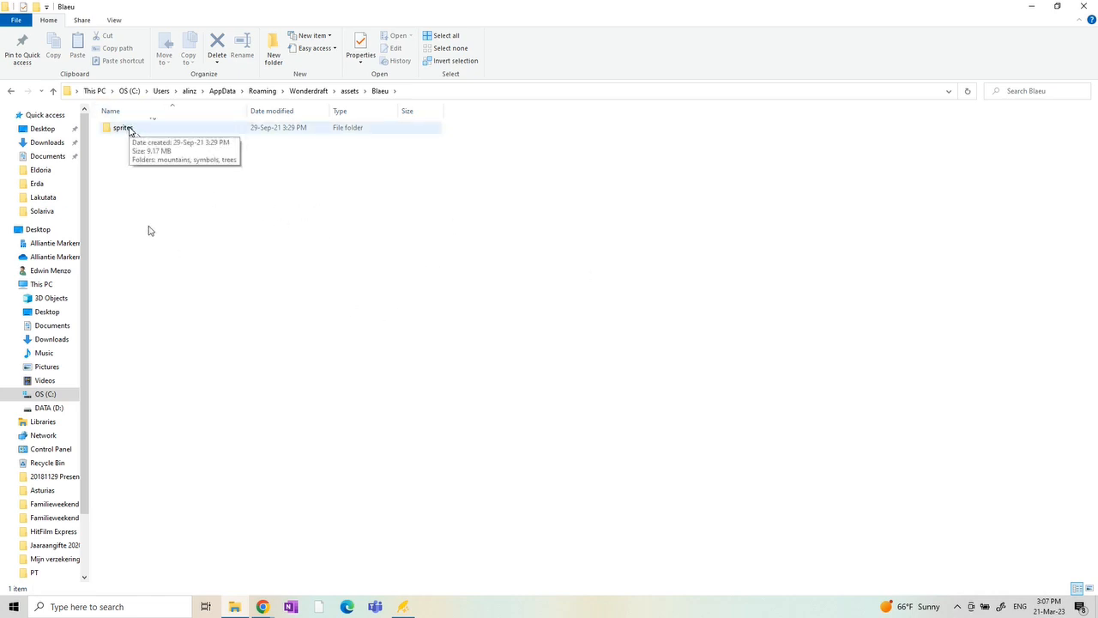
double_click(130, 128)
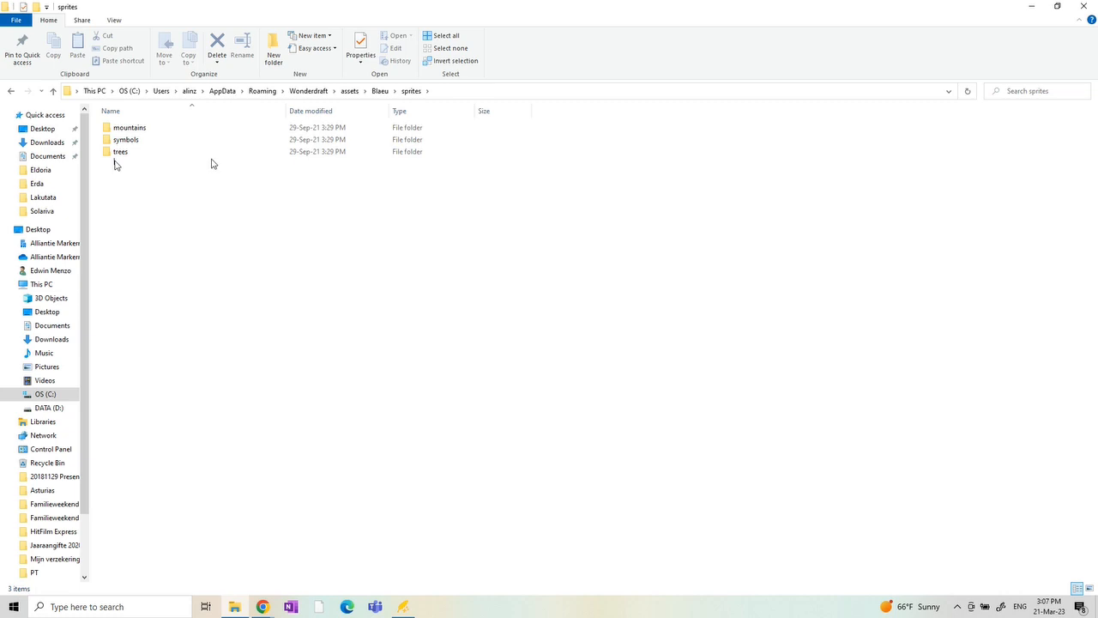
click(406, 607)
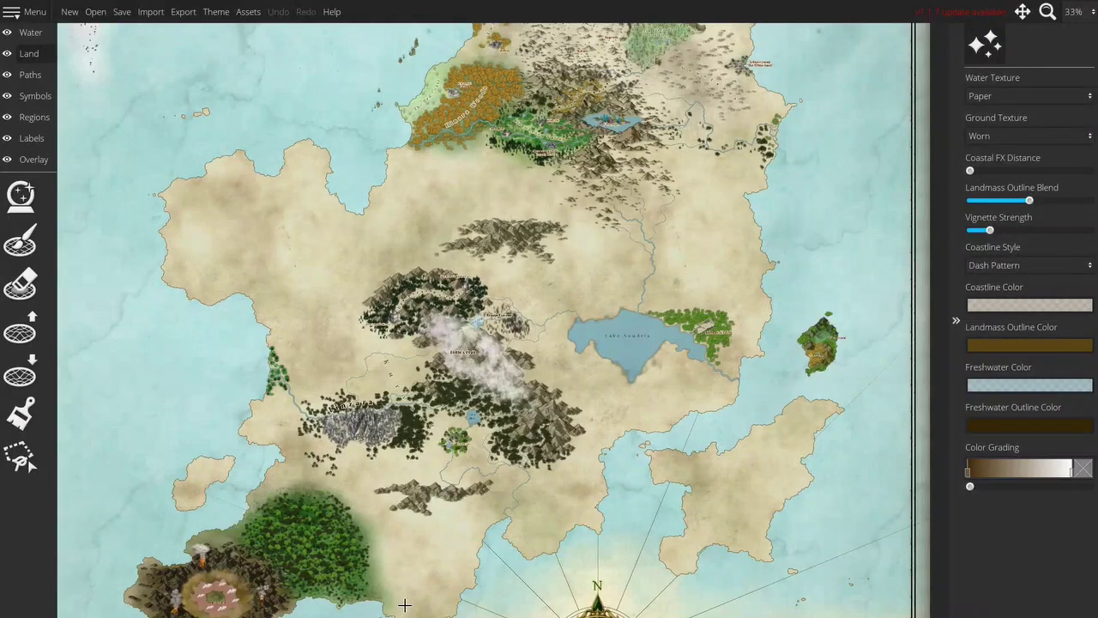
Try a row of snowy mountains on the northern land, undo it, then paint green trees across the northwest peninsula
click(33, 100)
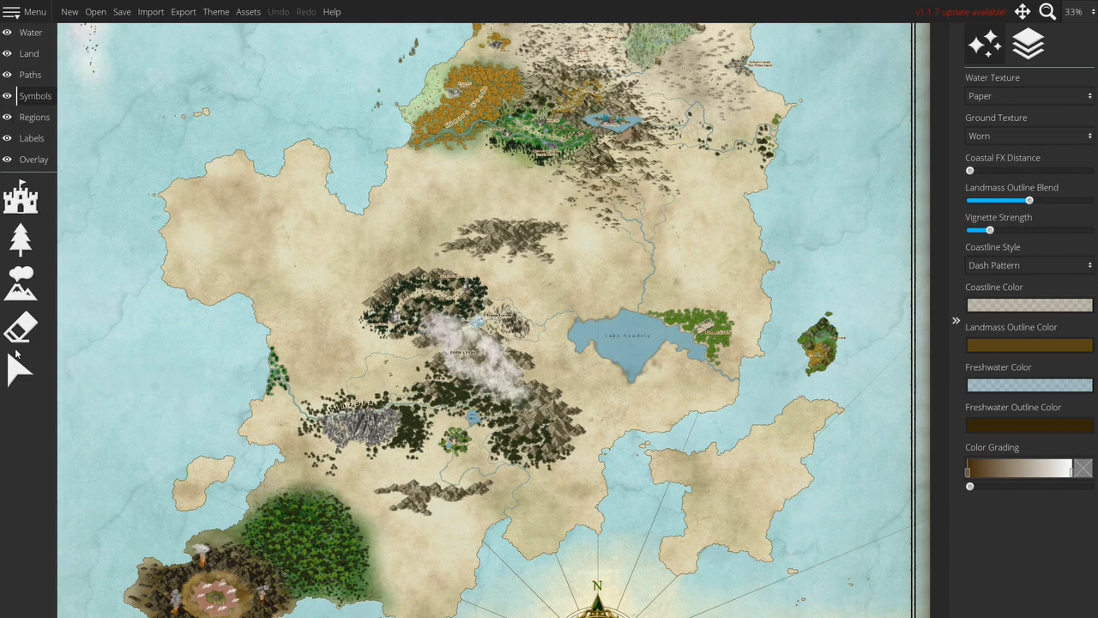
click(22, 277)
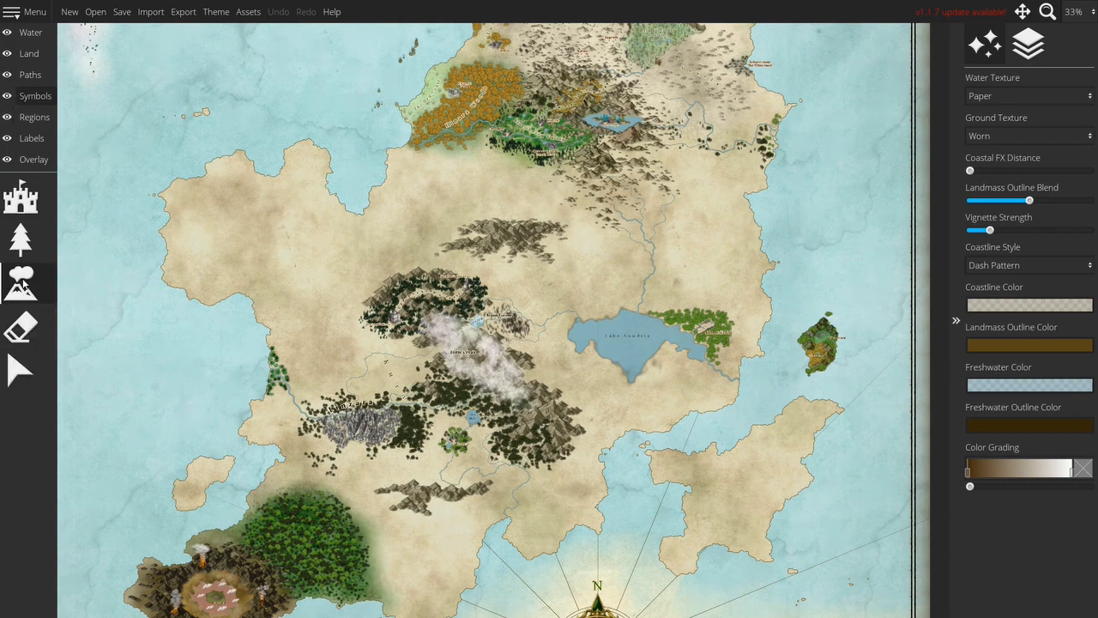
click(23, 283)
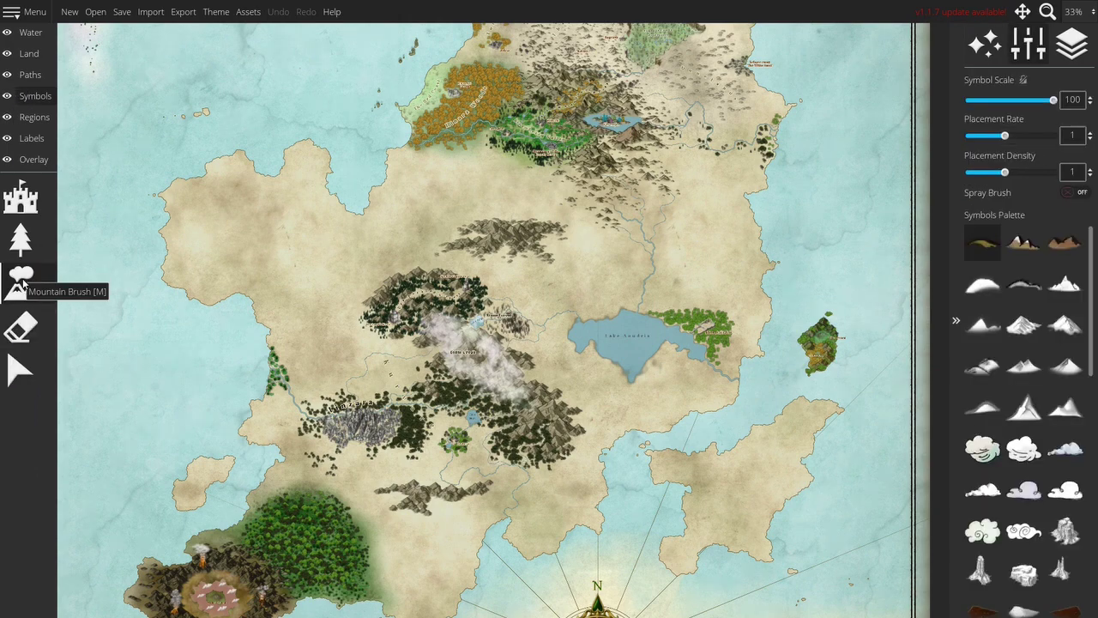
click(1024, 327)
drag(380, 220, 296, 208)
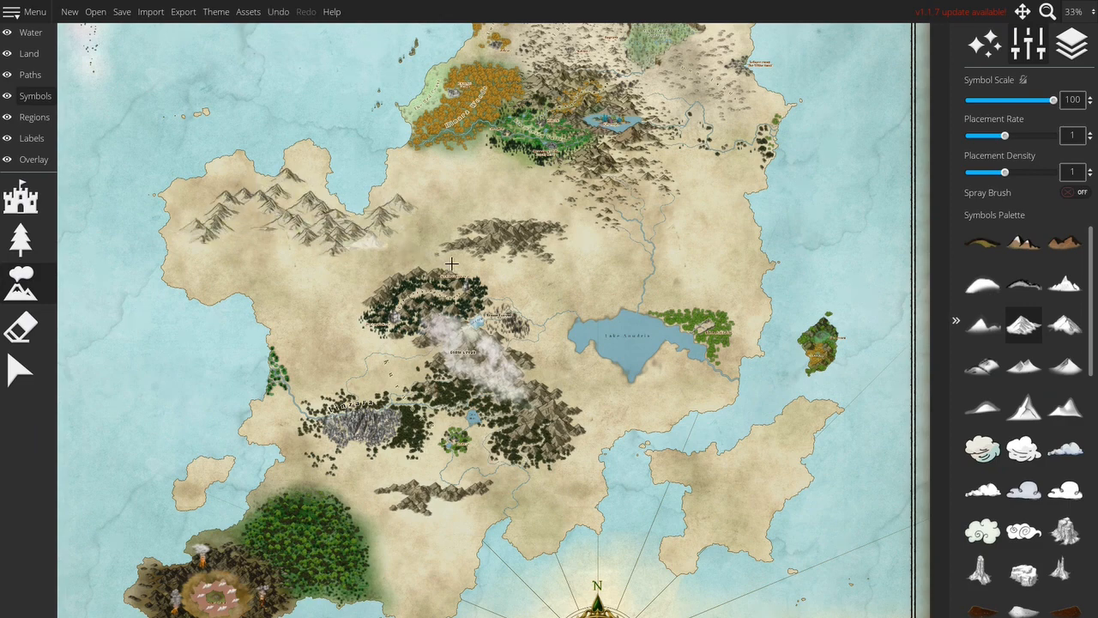
key(ctrl+z)
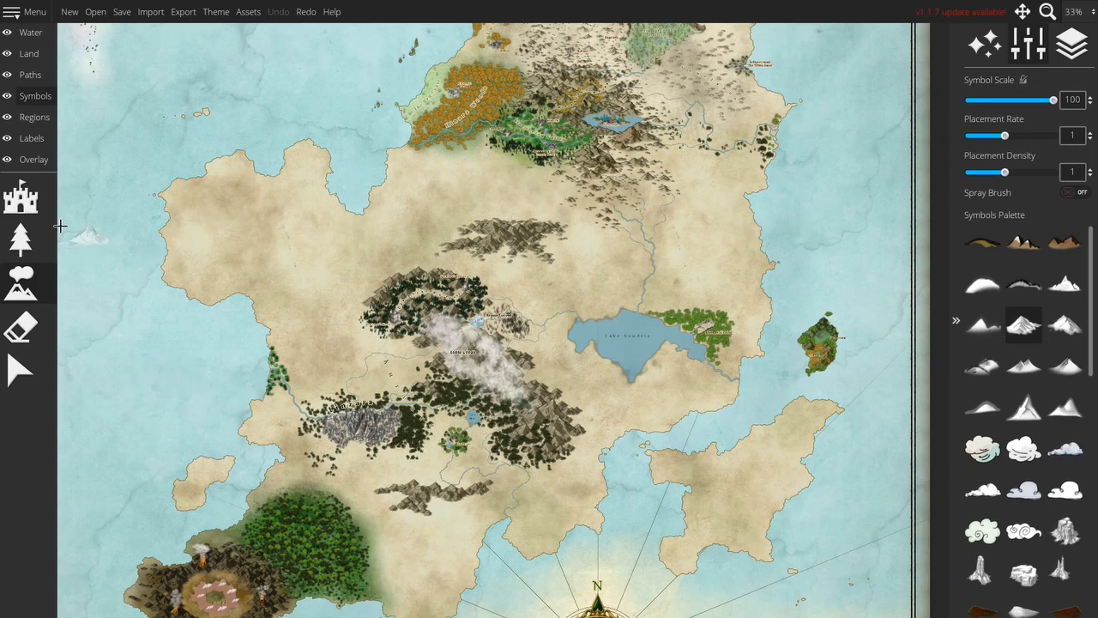
click(24, 240)
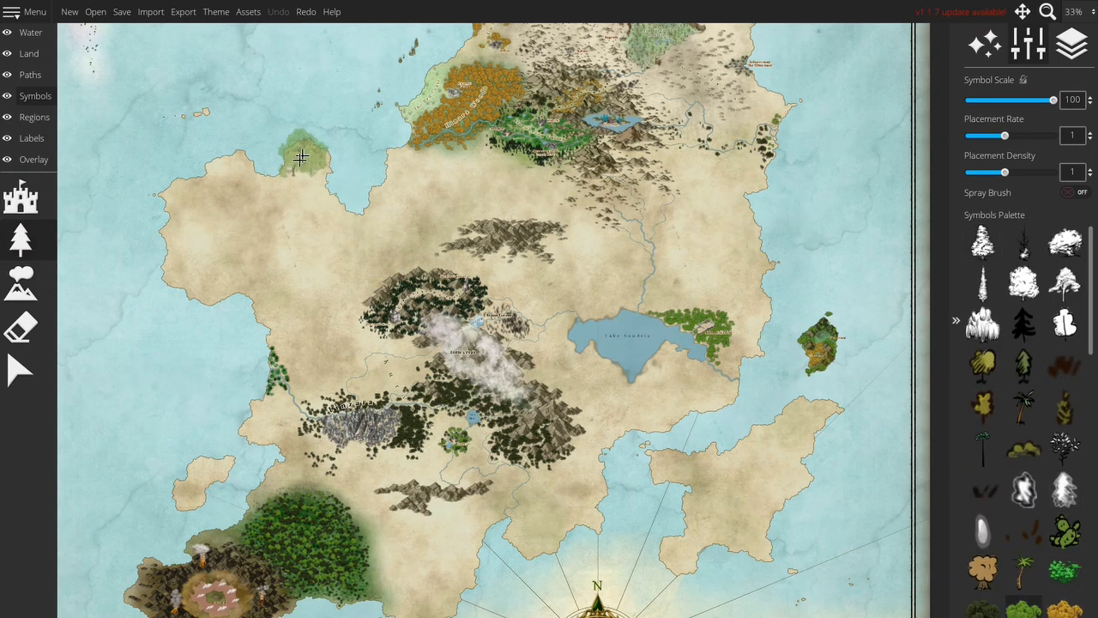
mouse_move(300, 152)
mouse_down()
mouse_move(305, 218)
mouse_move(240, 197)
mouse_move(198, 238)
mouse_move(171, 245)
mouse_move(244, 137)
mouse_move(313, 197)
mouse_move(236, 236)
mouse_up()
Add one more tree on the peninsula, then open the Blaeu Trees Leafy Group folder in File Explorer
click(236, 236)
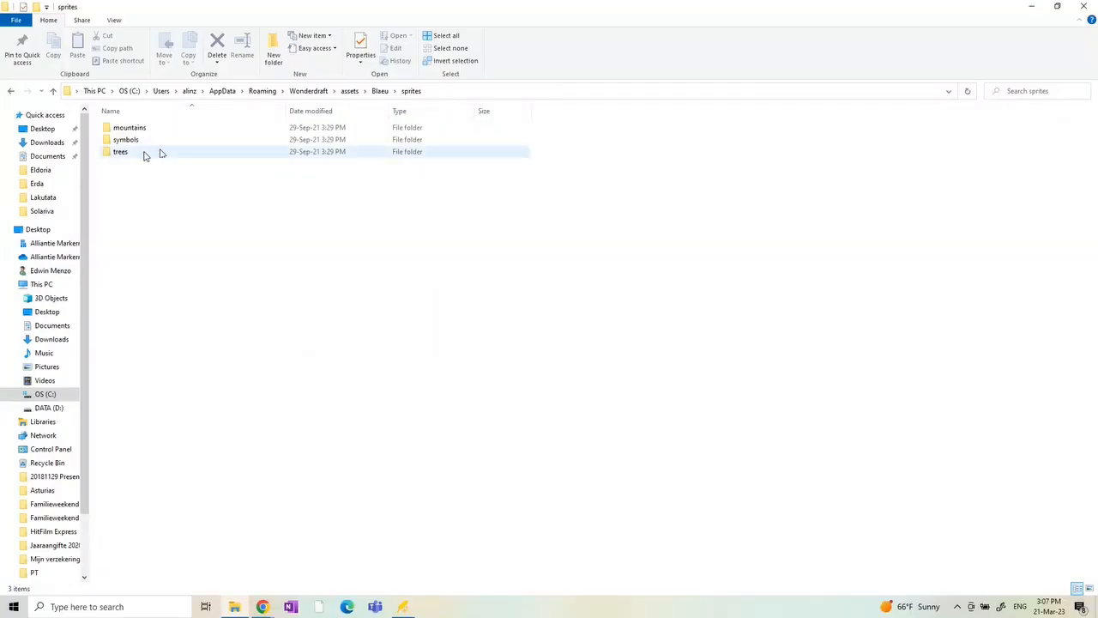
double_click(159, 152)
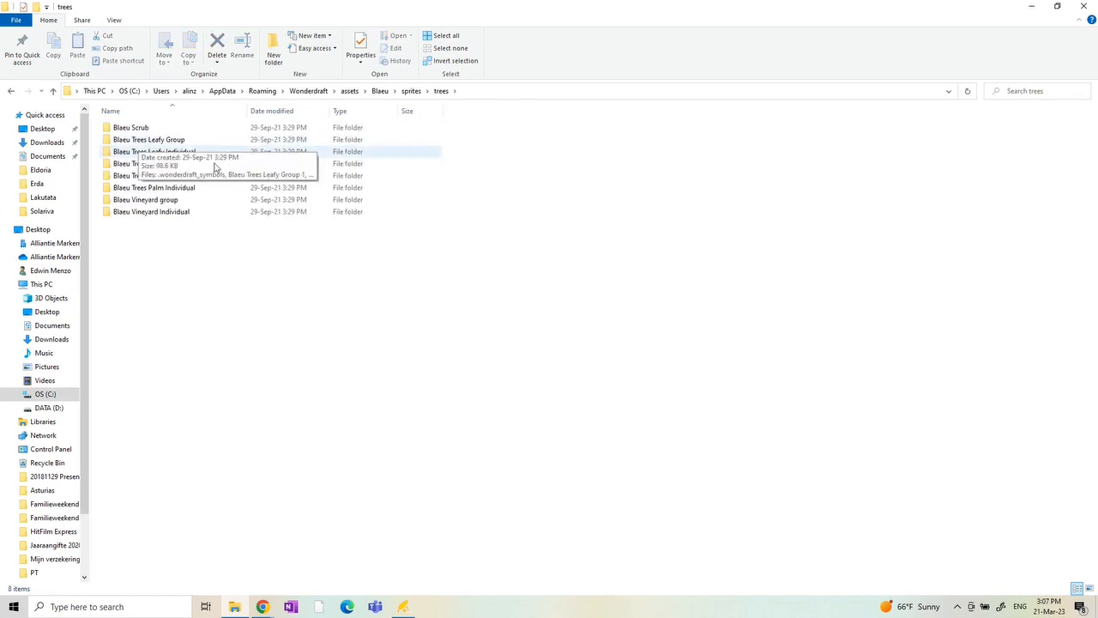
double_click(148, 139)
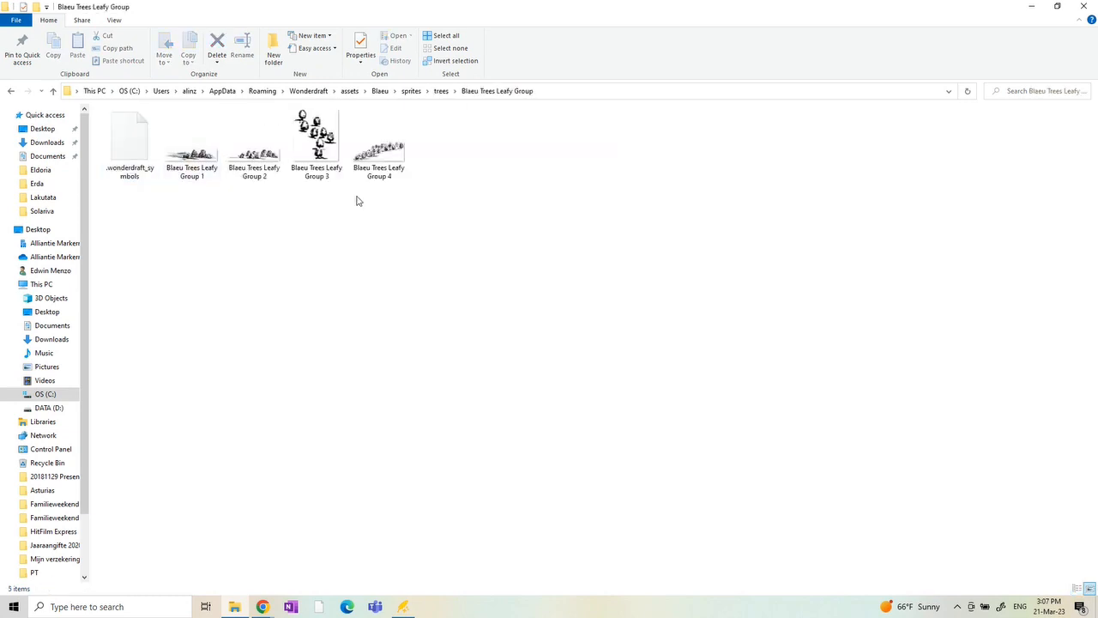
Back in Wonderdraft, undo the painted tree bands and erase the green tree clusters in the west
key(alt+Tab)
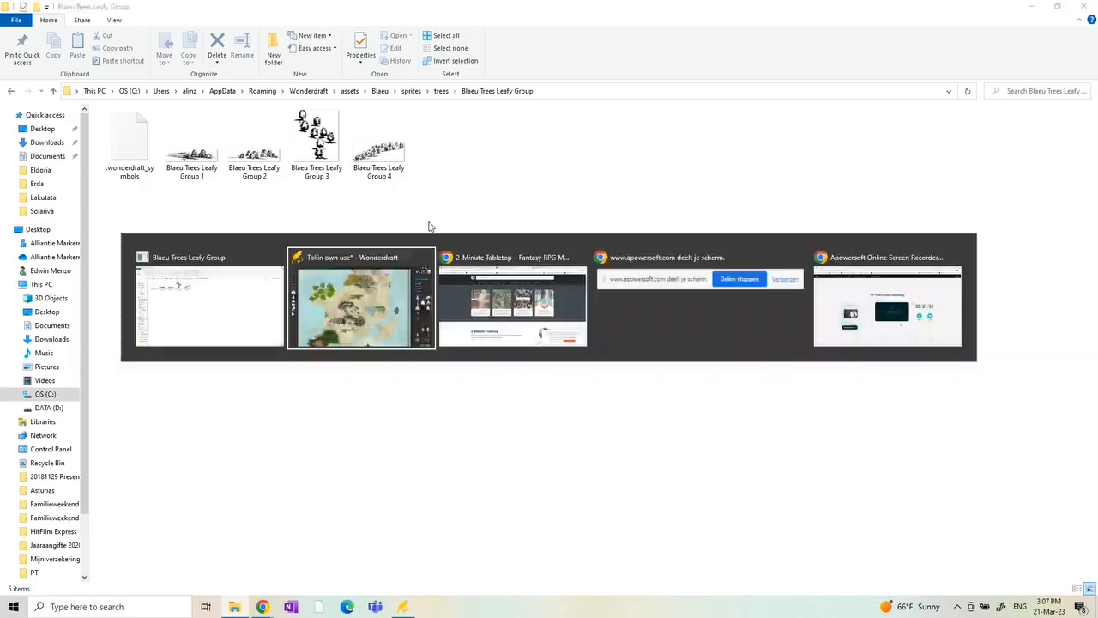
drag(360, 230, 156, 197)
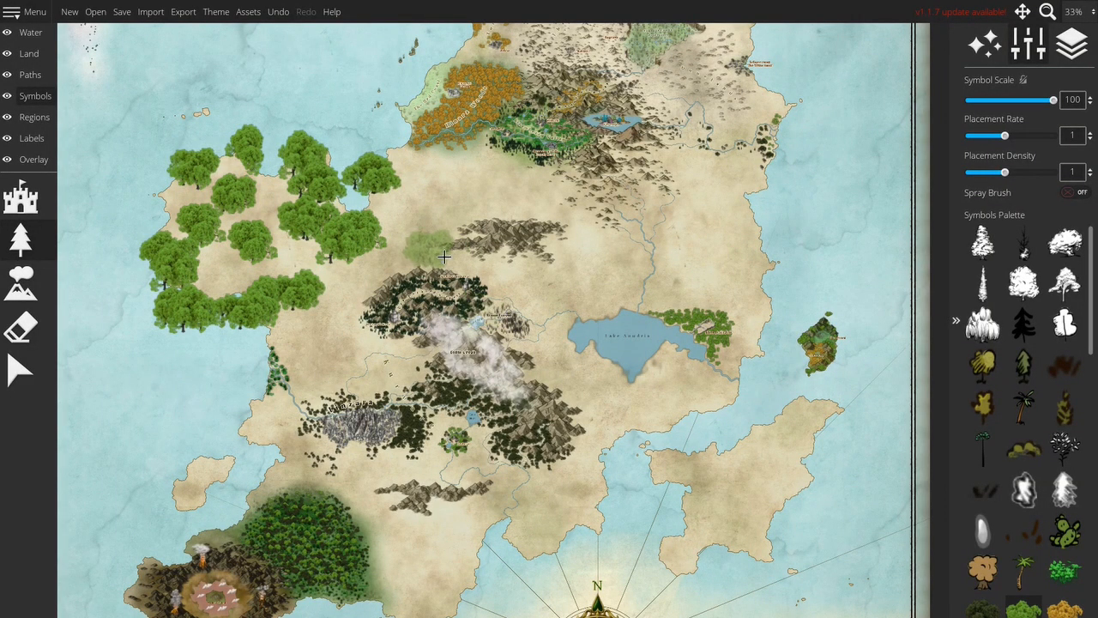
key(ctrl+z)
key(ctrl+z)
key(ctrl+z)
key(ctrl+z)
key(ctrl+z)
key(ctrl+z)
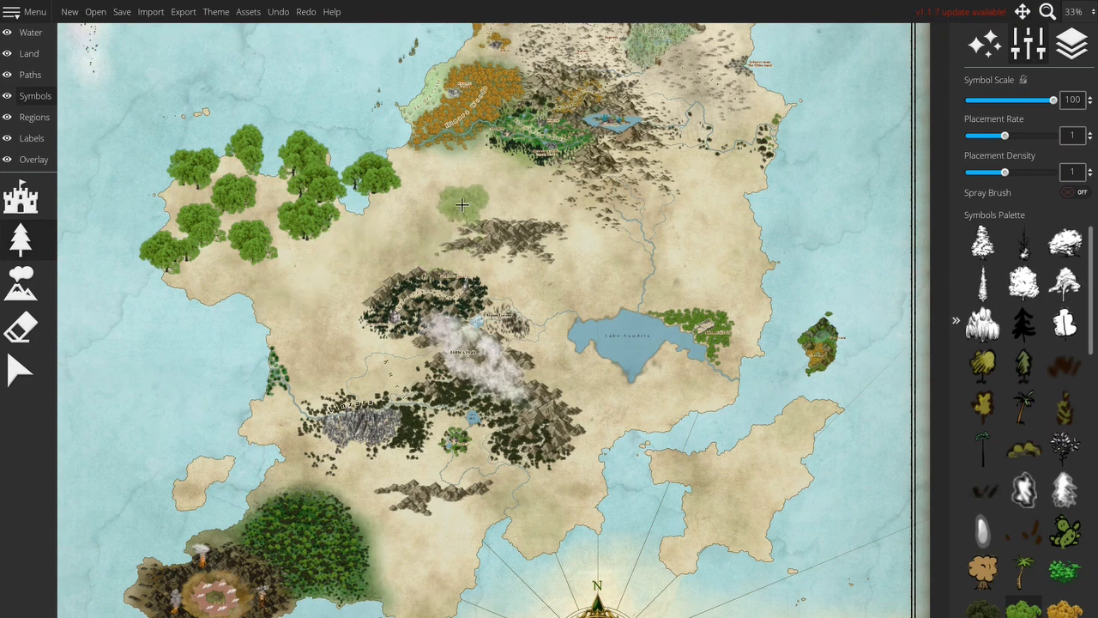
key(ctrl+z)
key(ctrl+z)
key(ctrl+z)
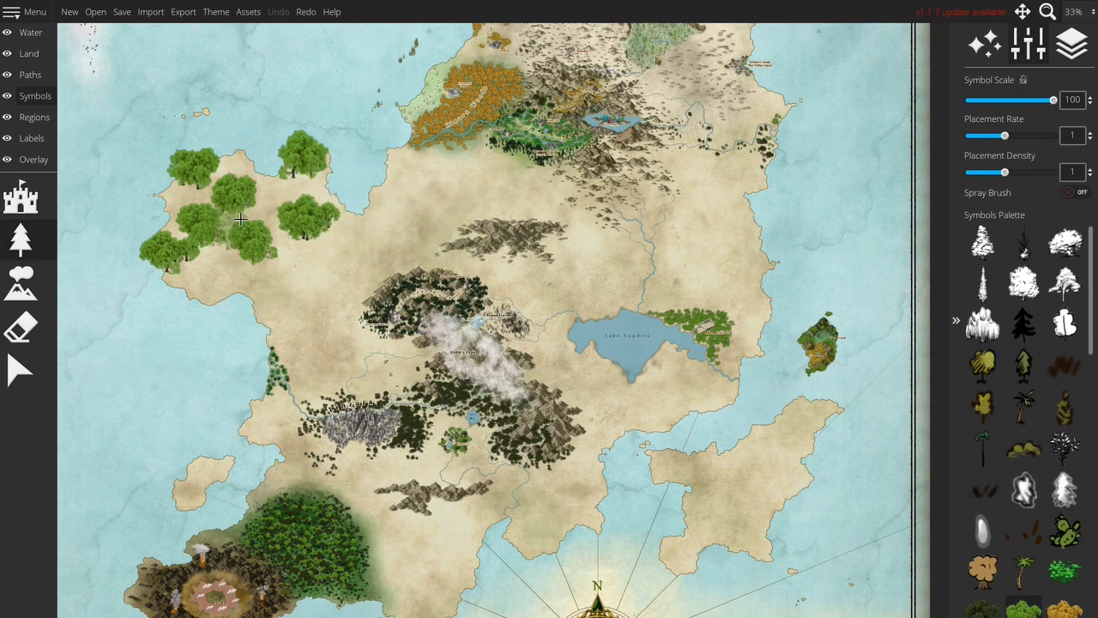
click(25, 330)
drag(198, 206, 305, 159)
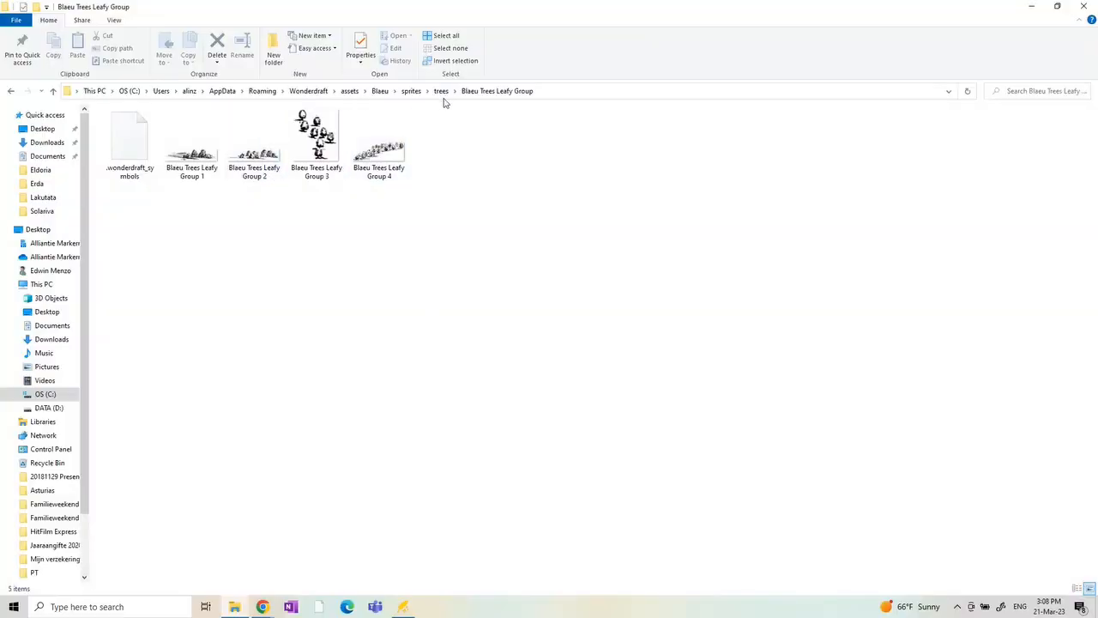
Go up to the Blaeu sprites folder and open its symbols folder of settlement subfolders
click(410, 92)
double_click(118, 140)
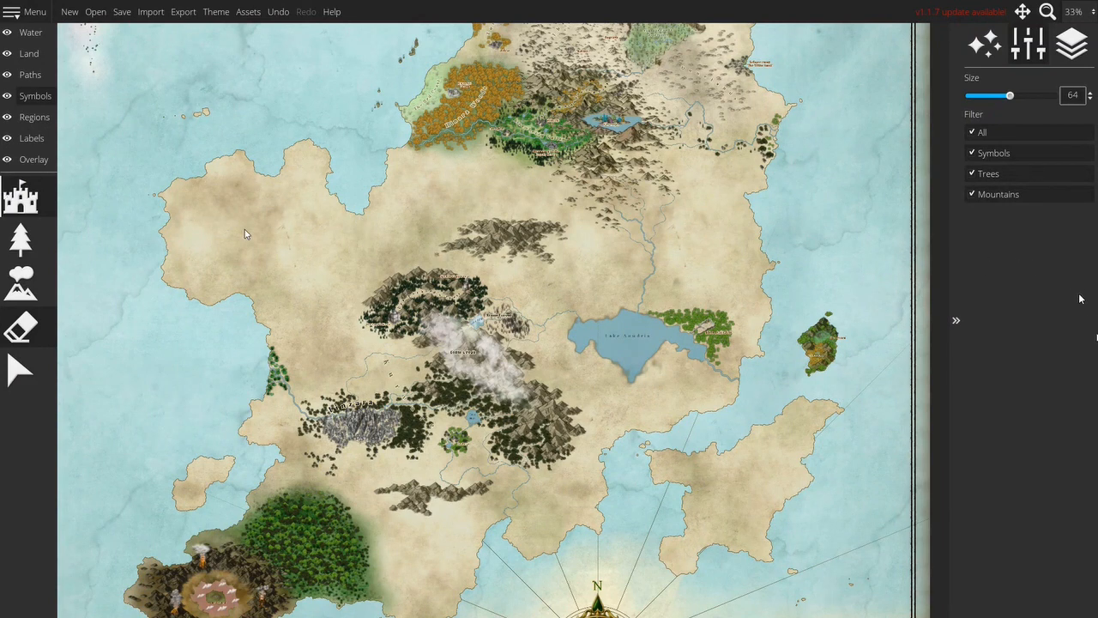
Choose the Trees Spring symbol set in the Symbol tool, dismissing the missing-set warning
click(20, 198)
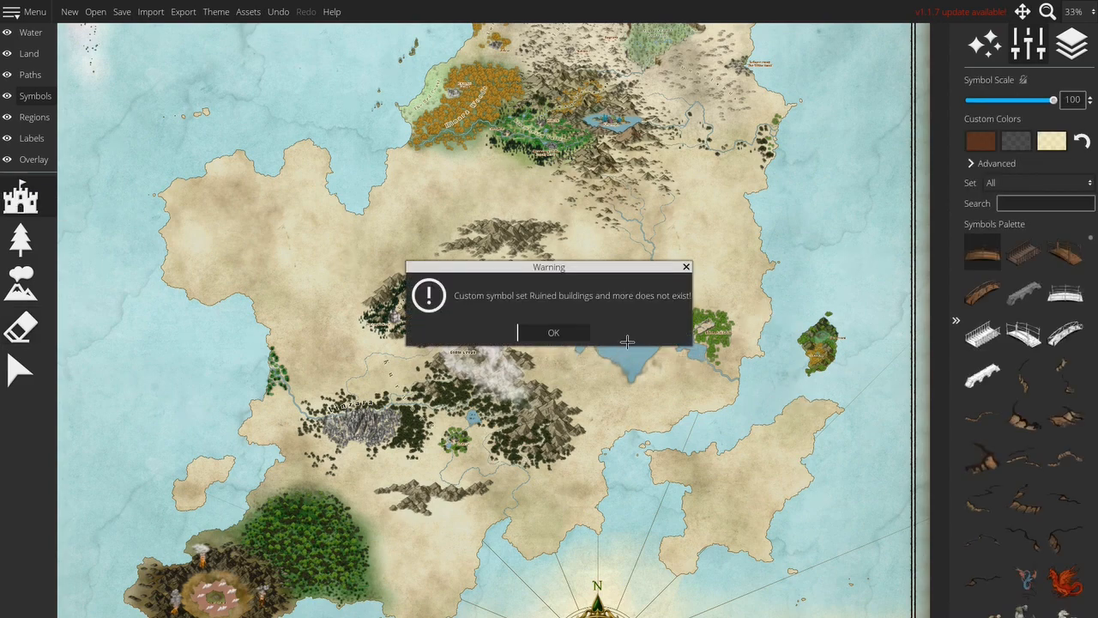
click(554, 332)
click(1032, 183)
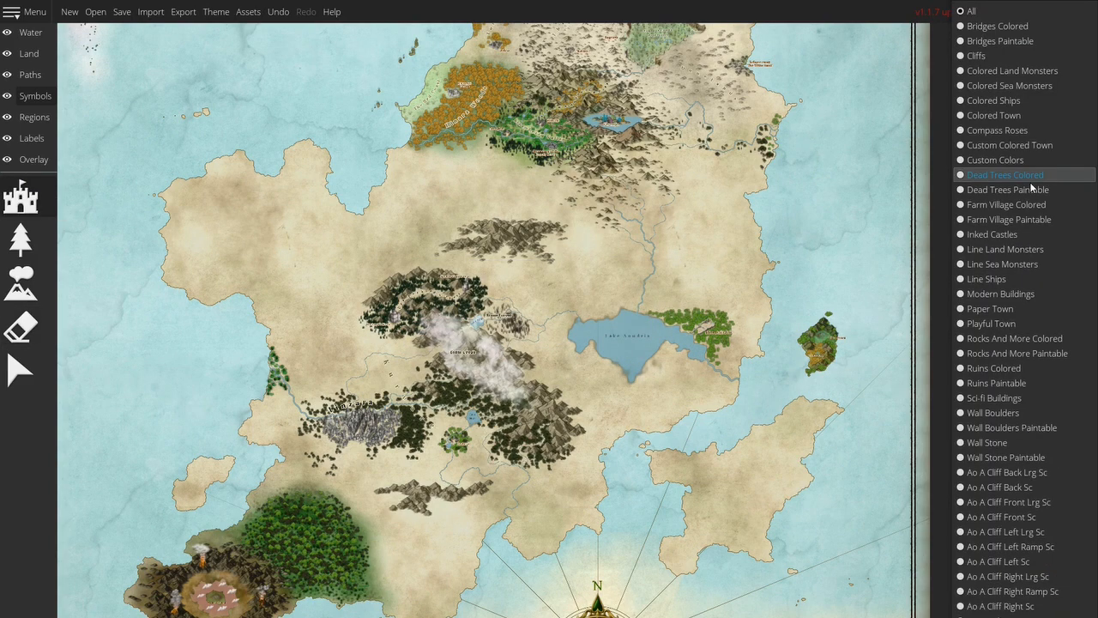
scroll(1029, 350, down, 10)
scroll(1029, 350, down, 5)
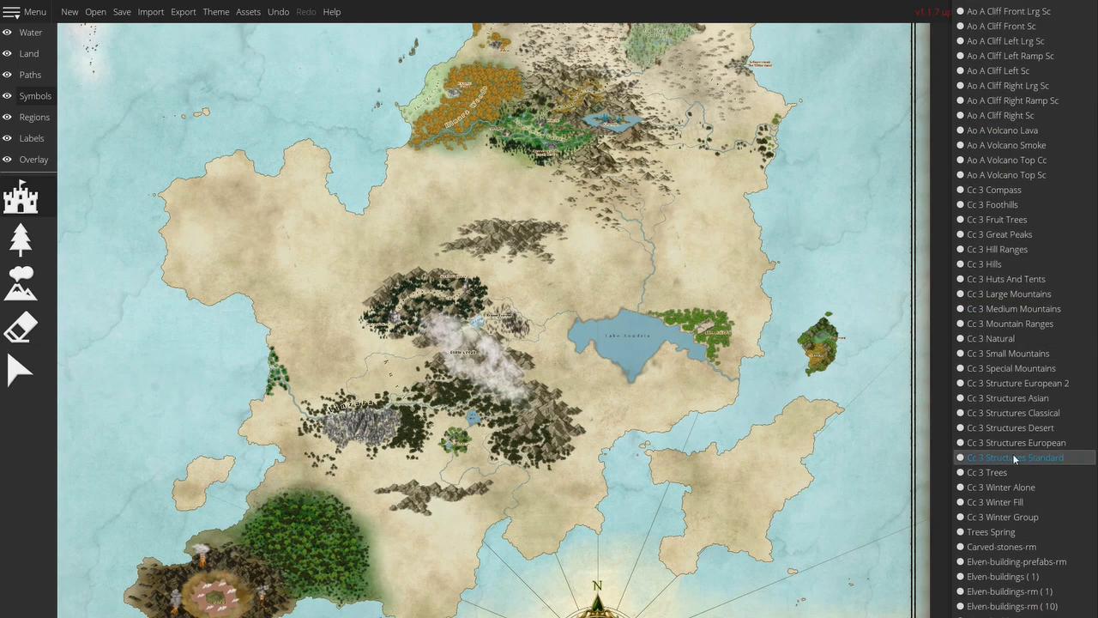
scroll(1012, 449, down, 8)
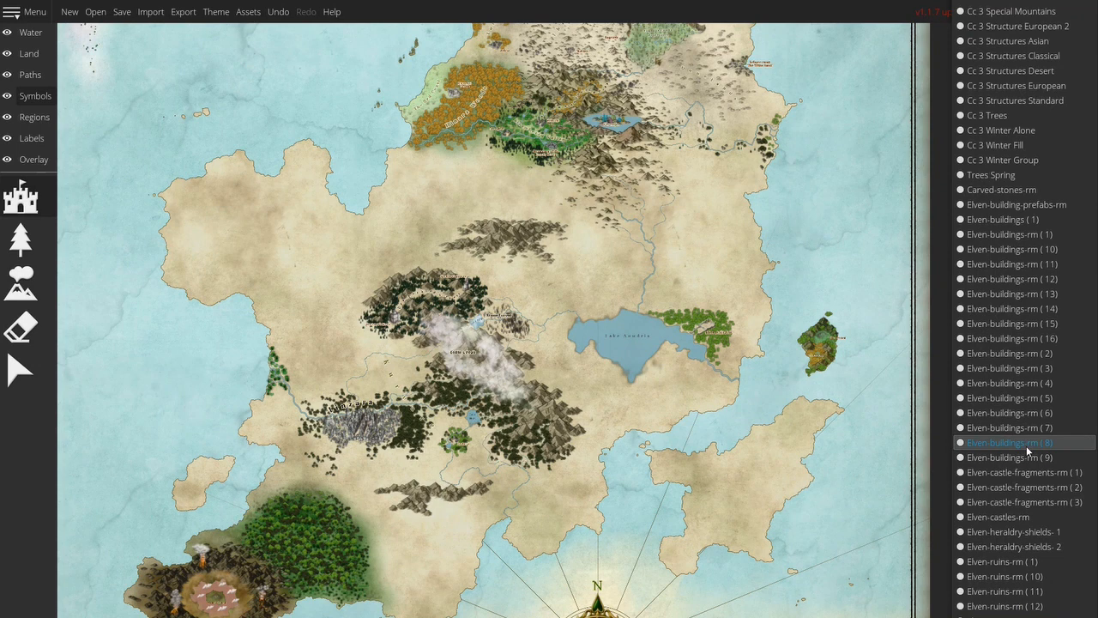
scroll(1025, 445, down, 3)
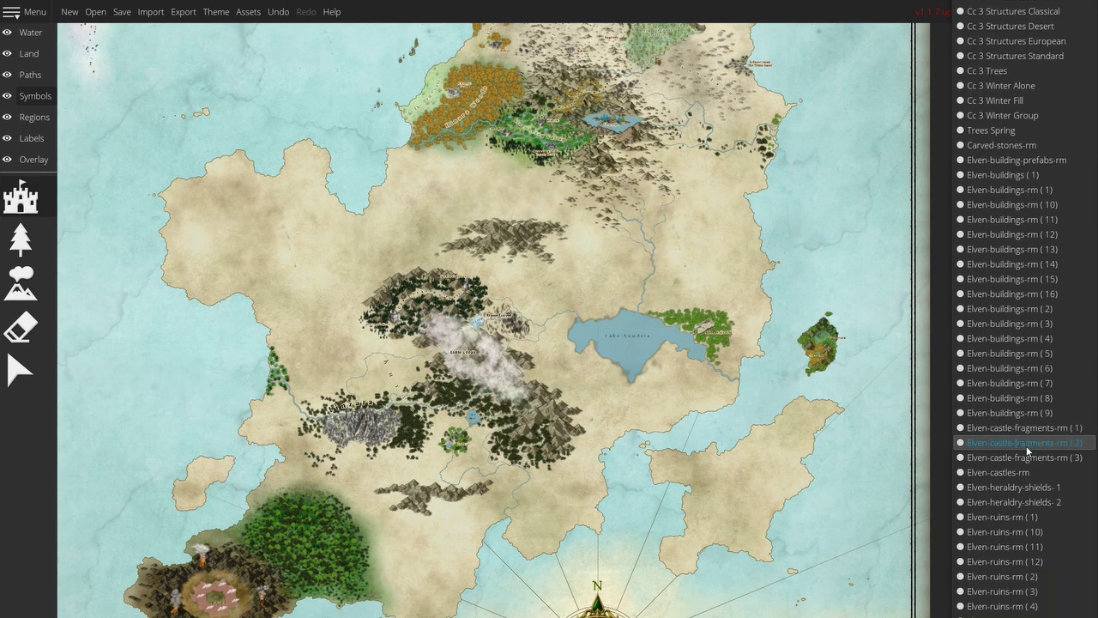
click(1008, 135)
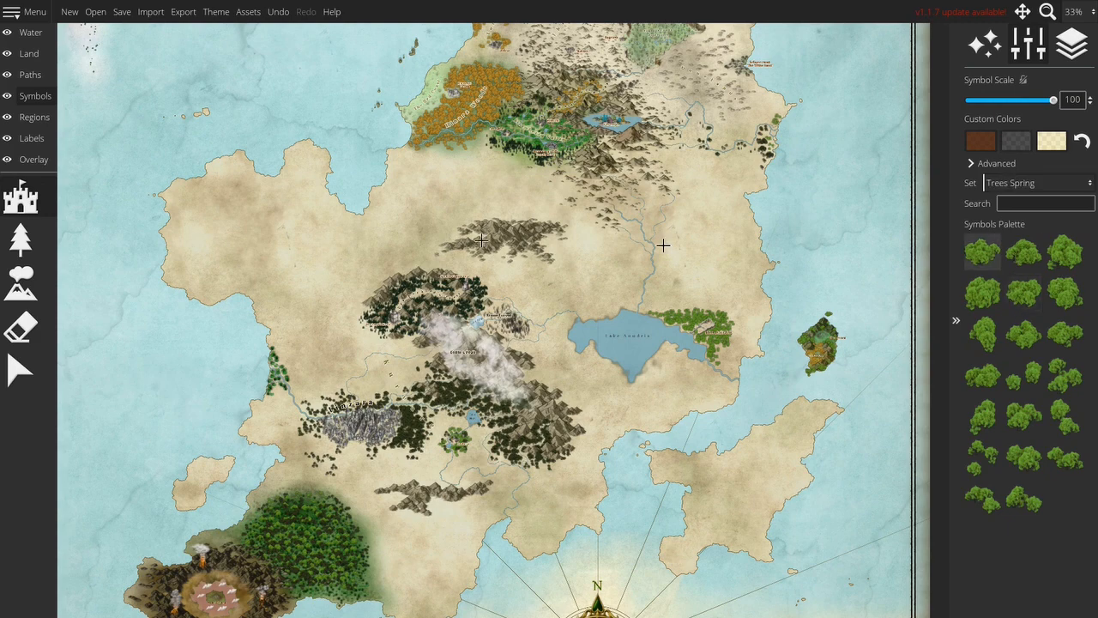
Place four spring tree clusters on the northwest continent, then undo them
click(377, 212)
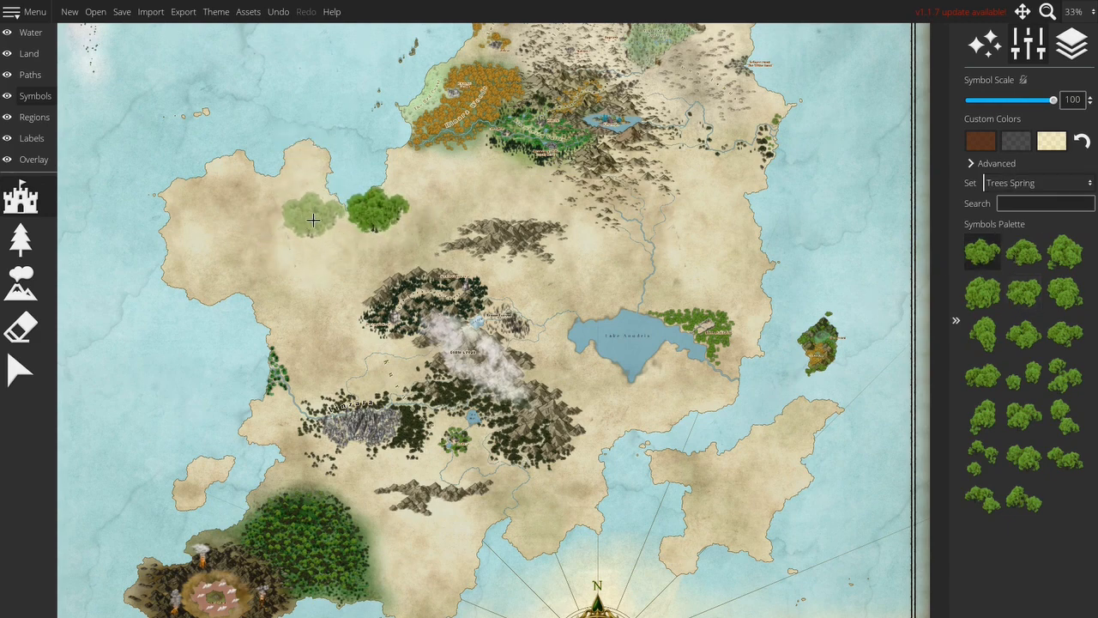
click(313, 221)
click(239, 210)
click(258, 268)
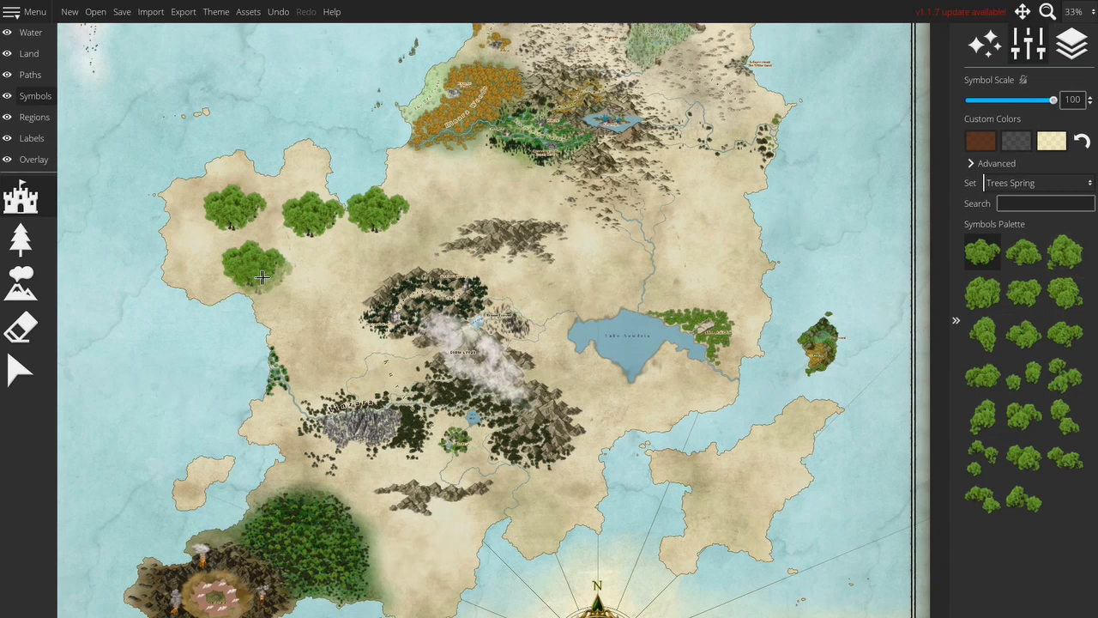
key(ctrl+z)
key(ctrl+z)
key(ctrl+z)
key(ctrl+z)
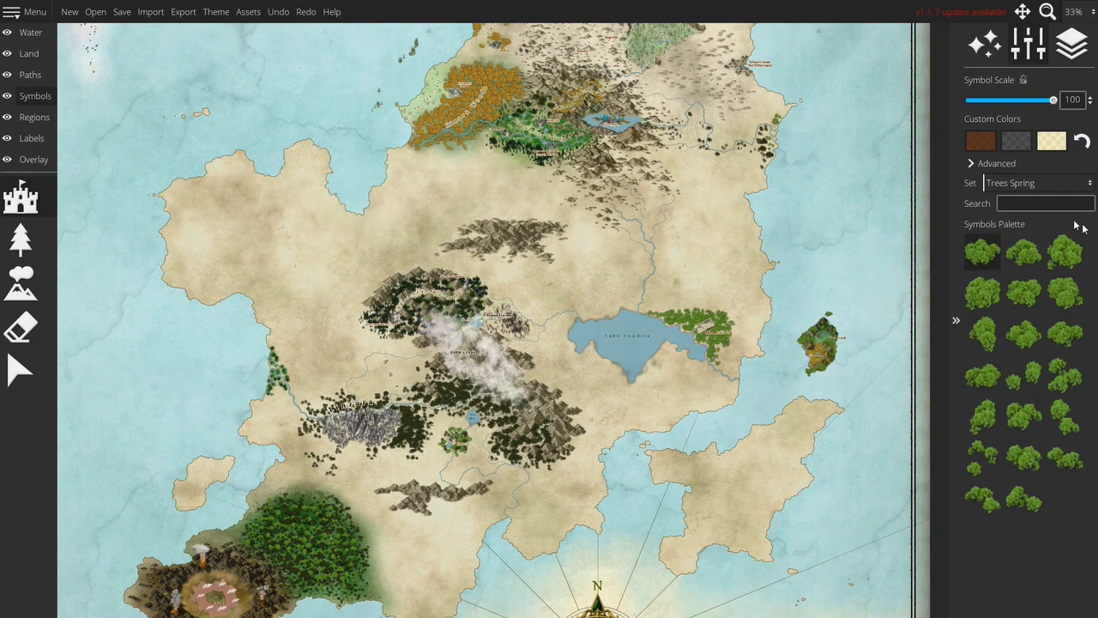
Switch to the Cc 3 Special Mountains set and pick the volcano symbol for placing
click(1036, 183)
scroll(1020, 518, down, 5)
scroll(1021, 518, down, 3)
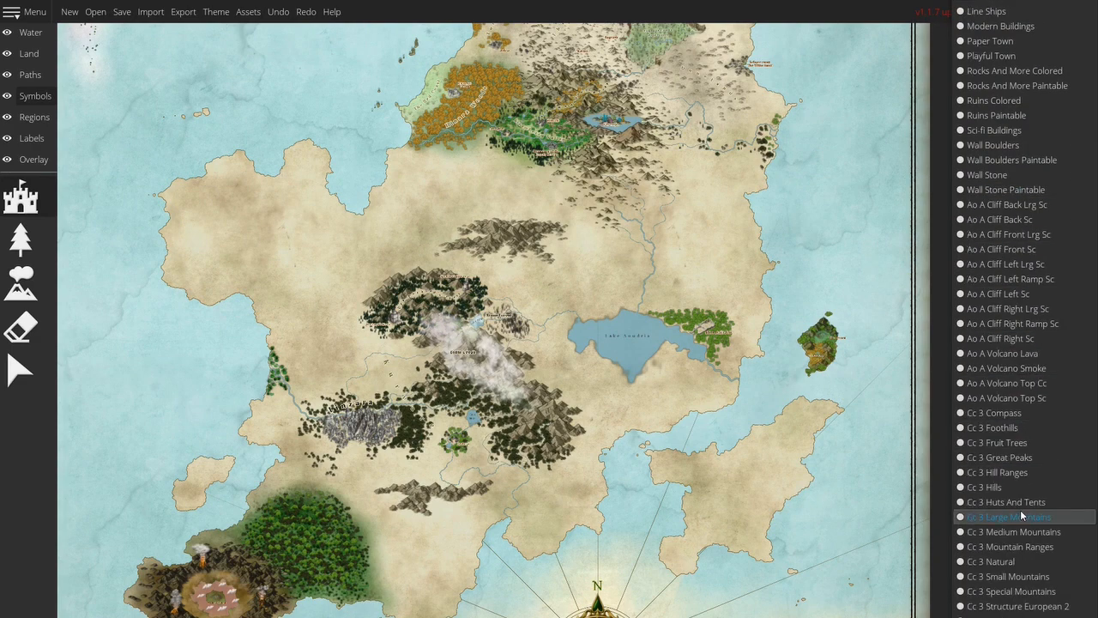
scroll(1020, 516, down, 3)
scroll(1012, 512, down, 2)
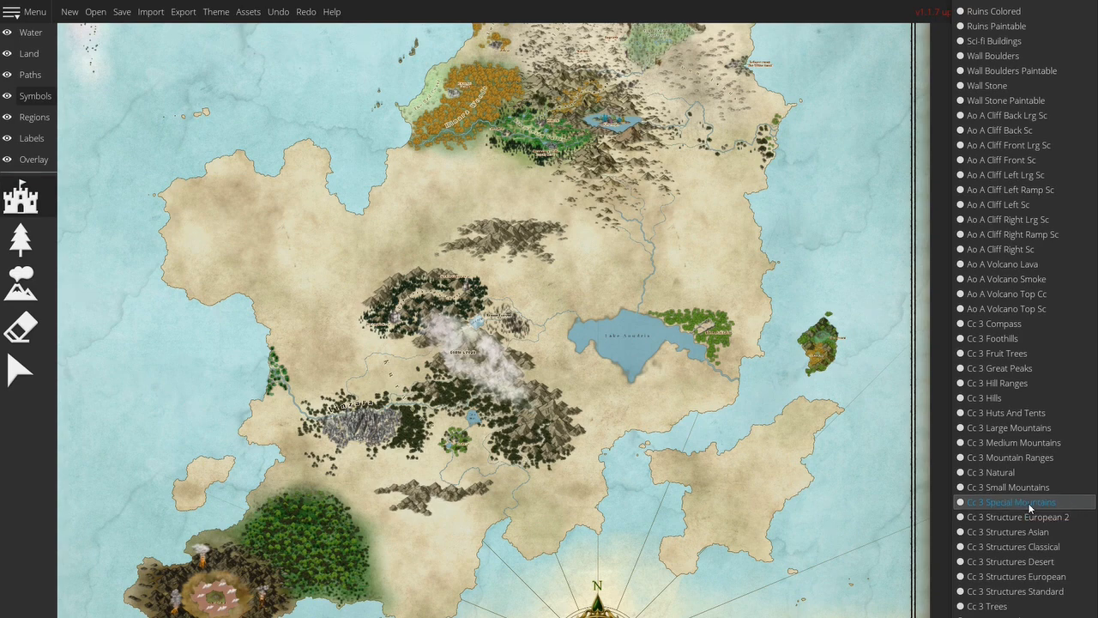
click(1029, 503)
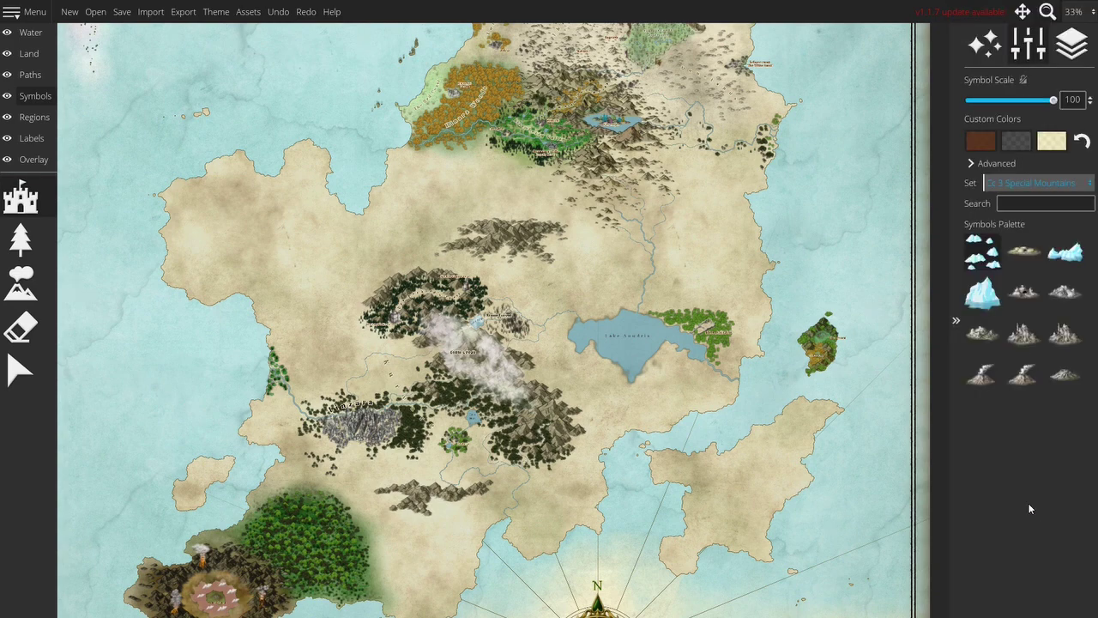
click(1023, 293)
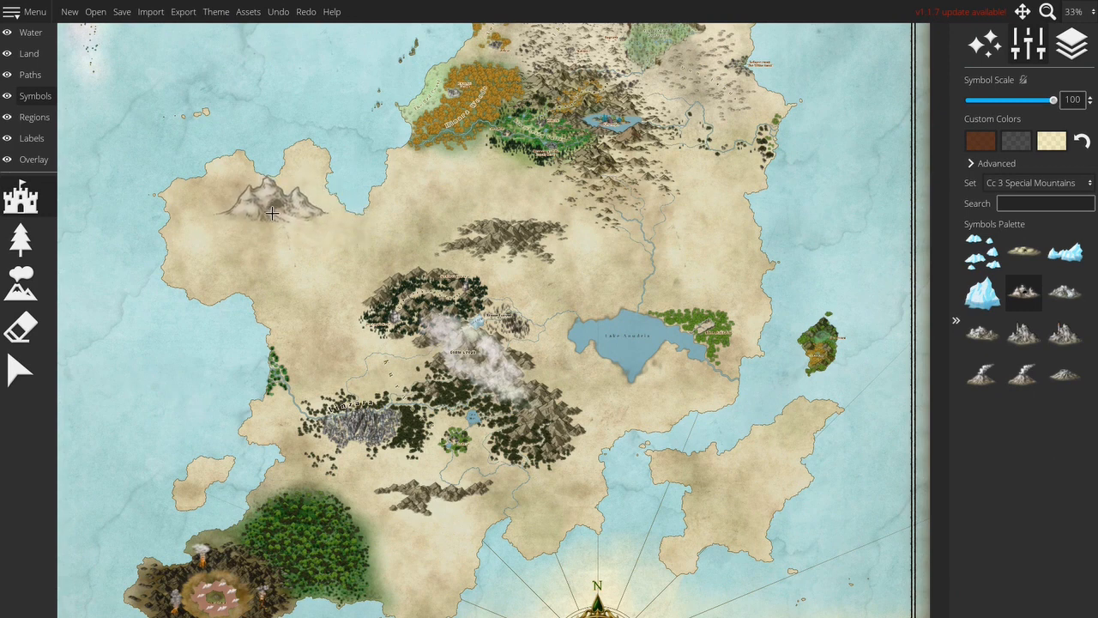
click(983, 376)
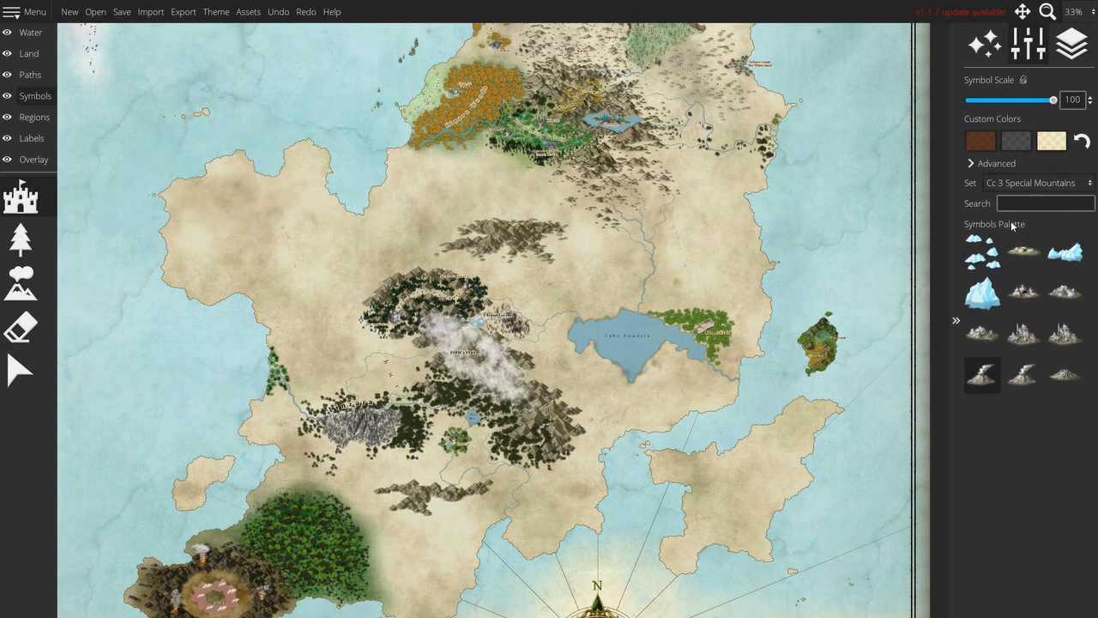
key(alt+Tab)
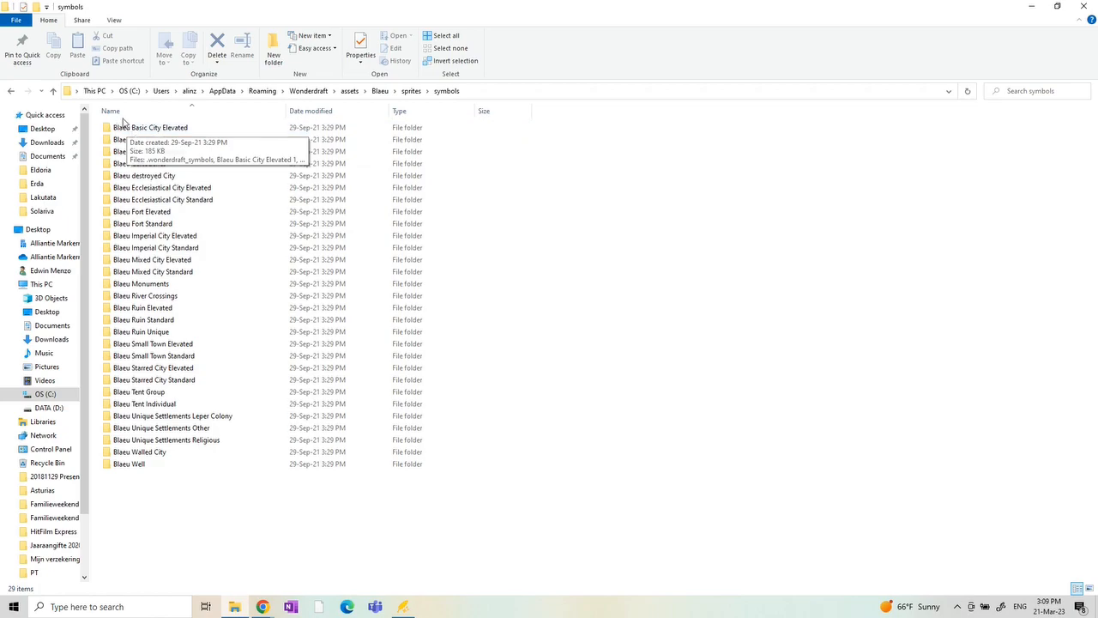
key(alt+Tab)
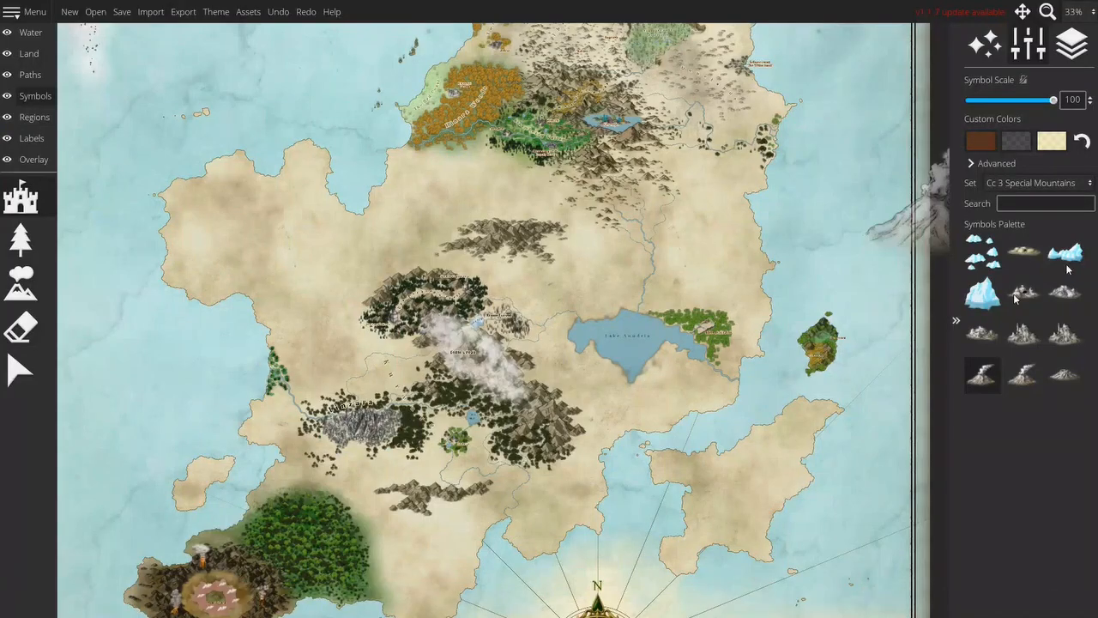
click(1034, 183)
scroll(1022, 315, down, 3)
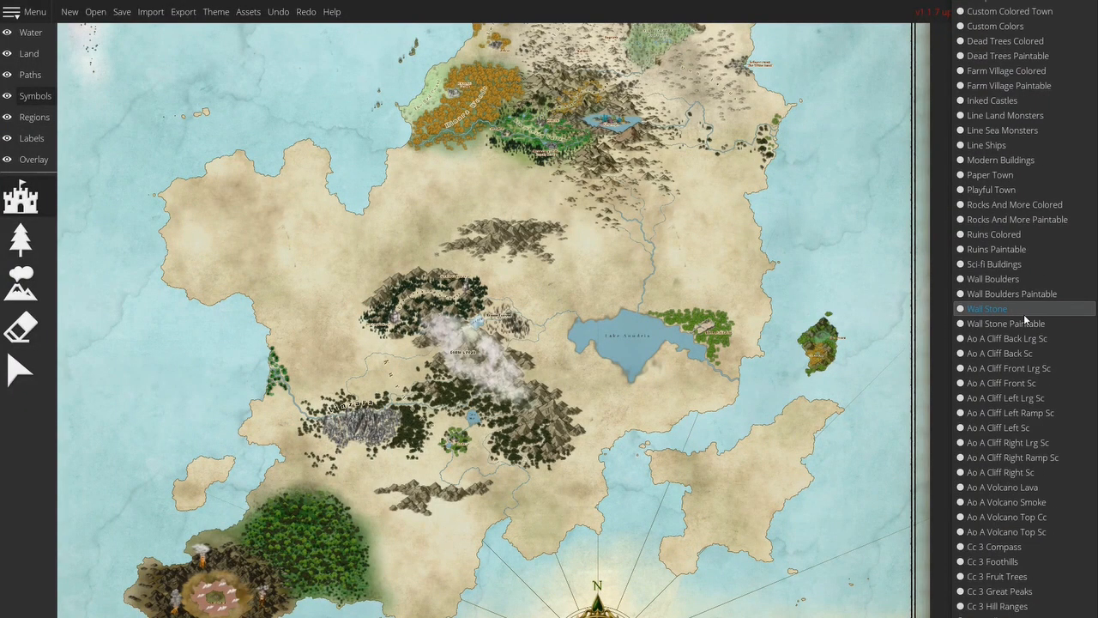
scroll(995, 343, down, 4)
scroll(995, 343, down, 2)
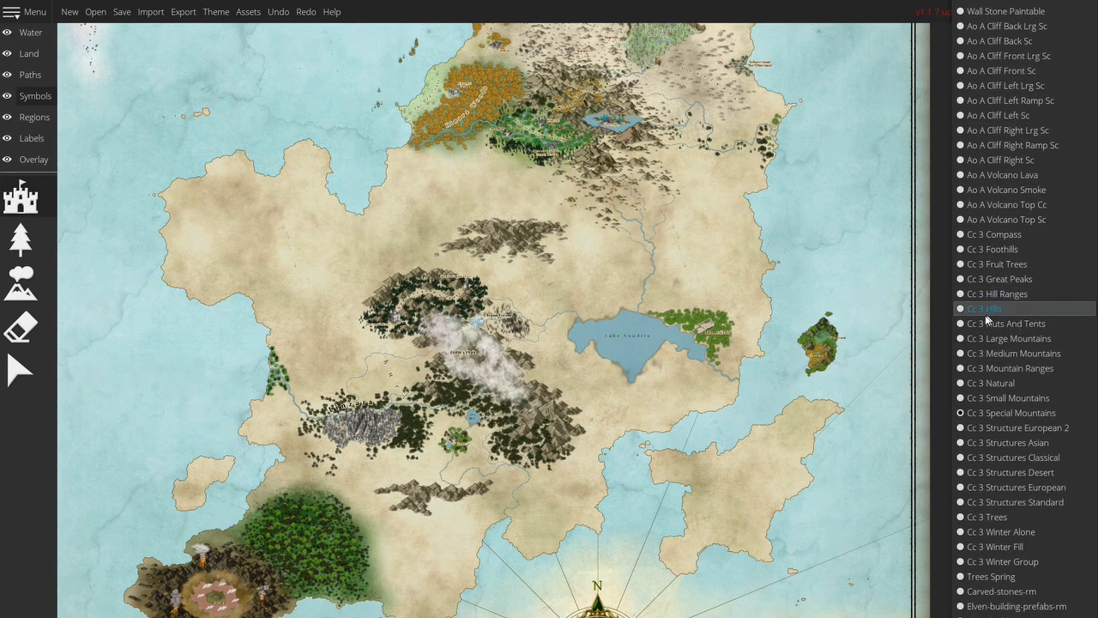
key(alt+Tab)
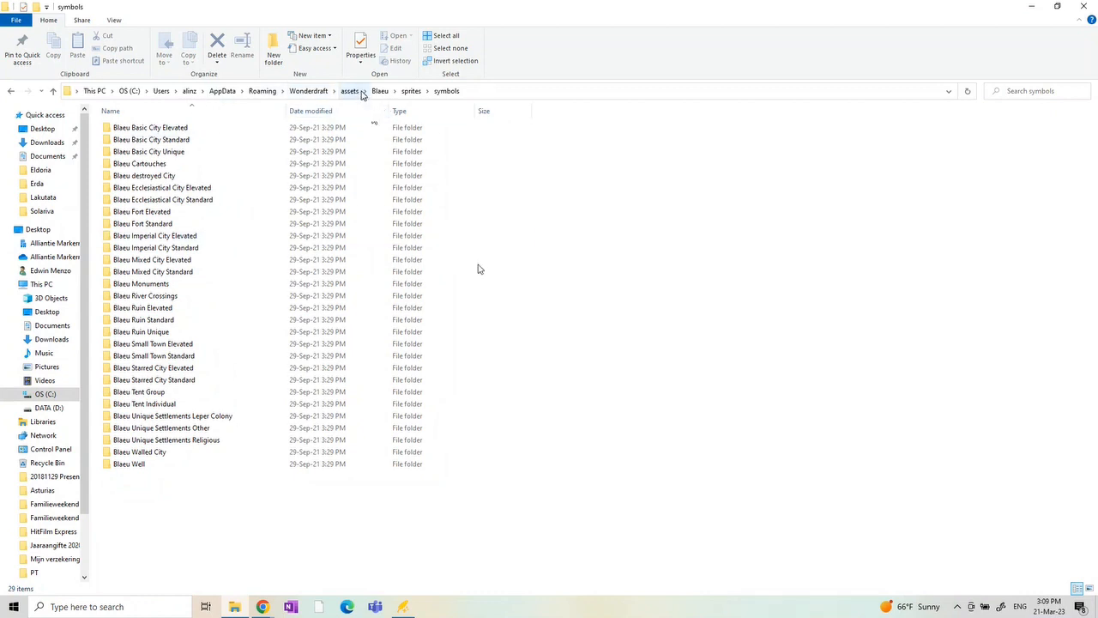
Browse into the CC3 color pack's sprites > symbols folder, flipping between Explorer and the map
click(350, 91)
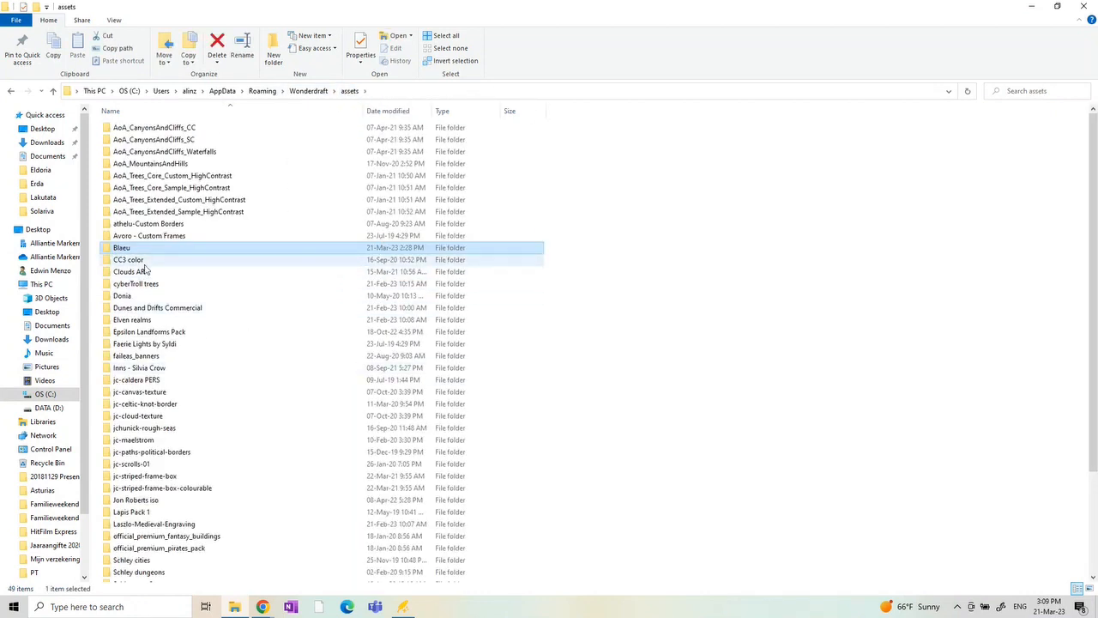
double_click(129, 259)
double_click(137, 128)
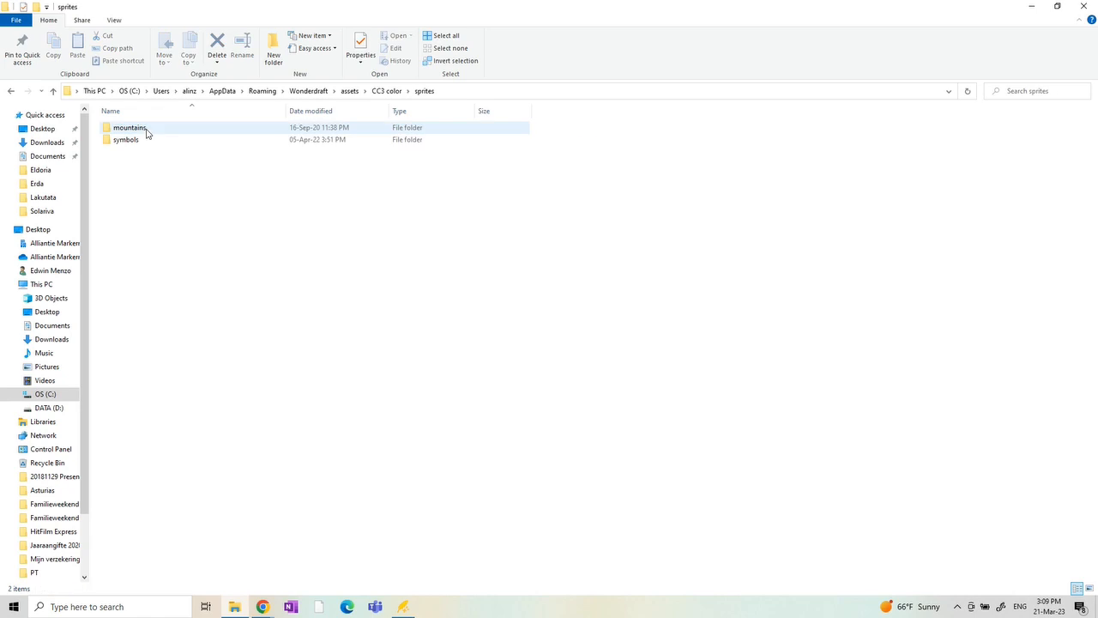
double_click(126, 139)
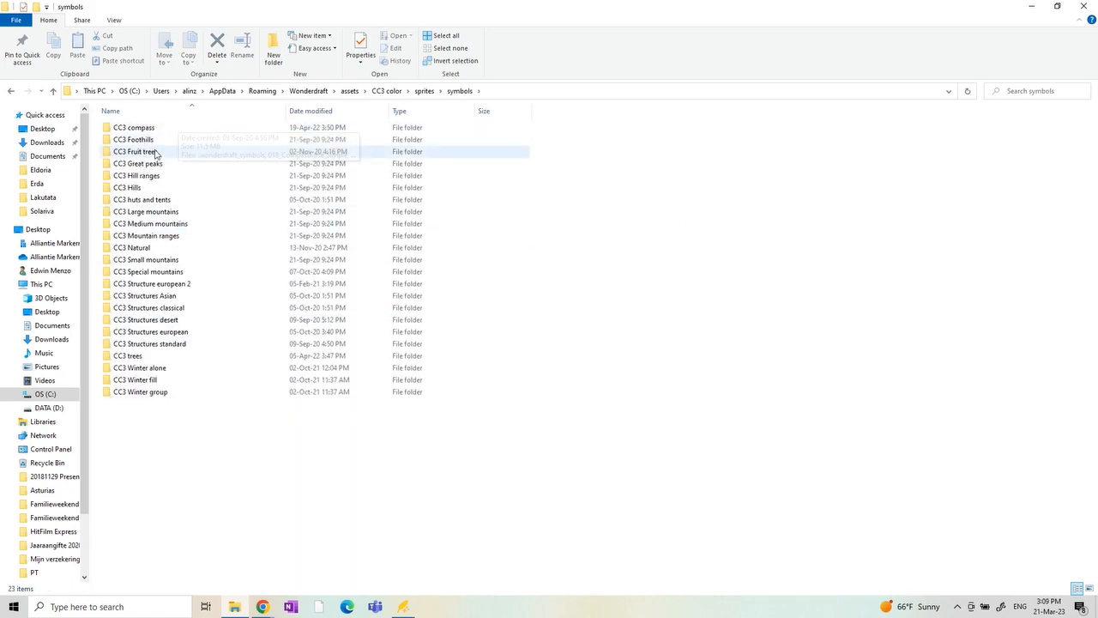
key(alt+Tab)
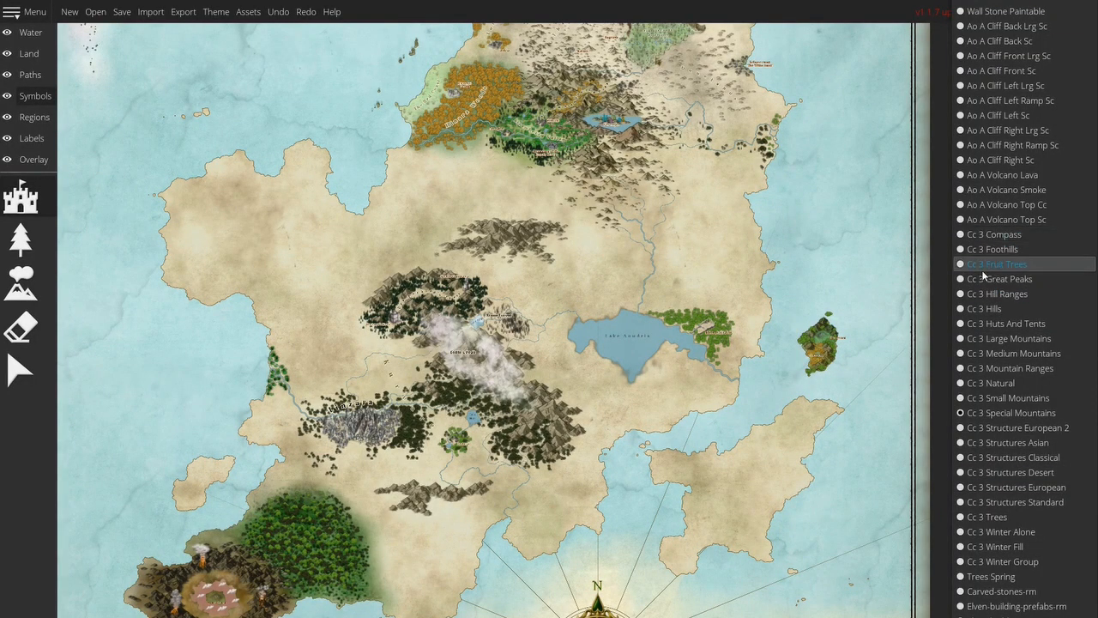
key(alt+Tab)
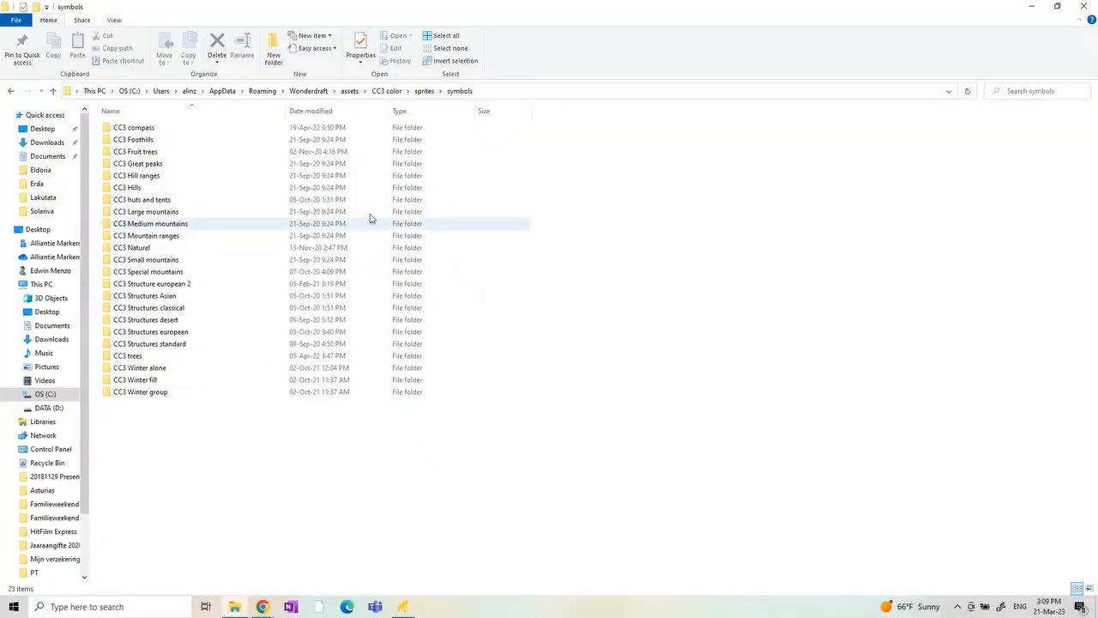
key(alt+Tab)
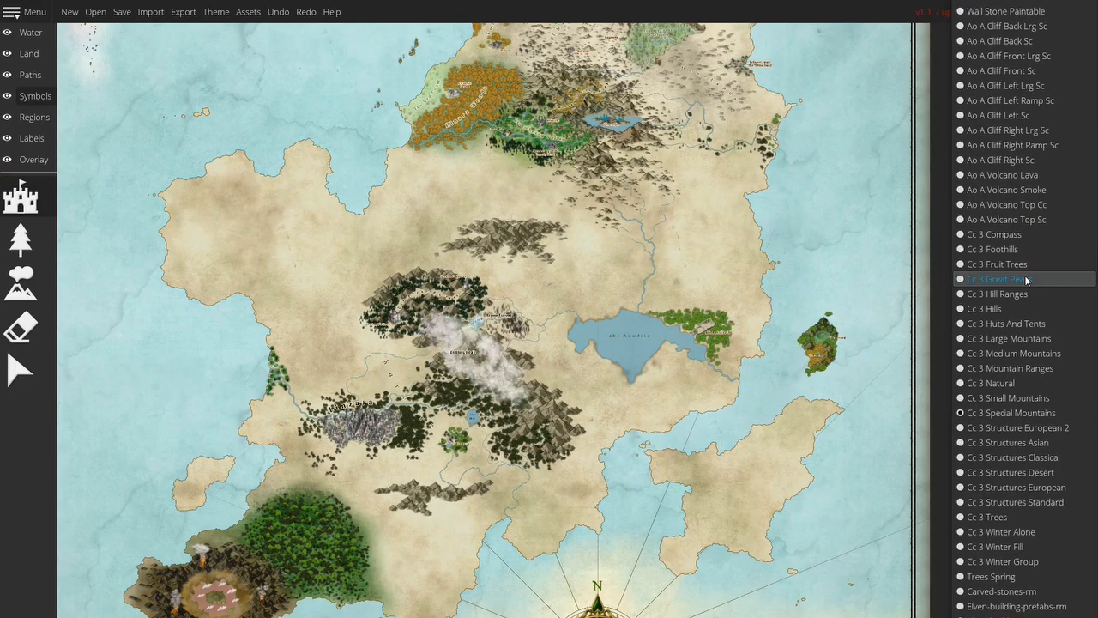
key(alt+Tab)
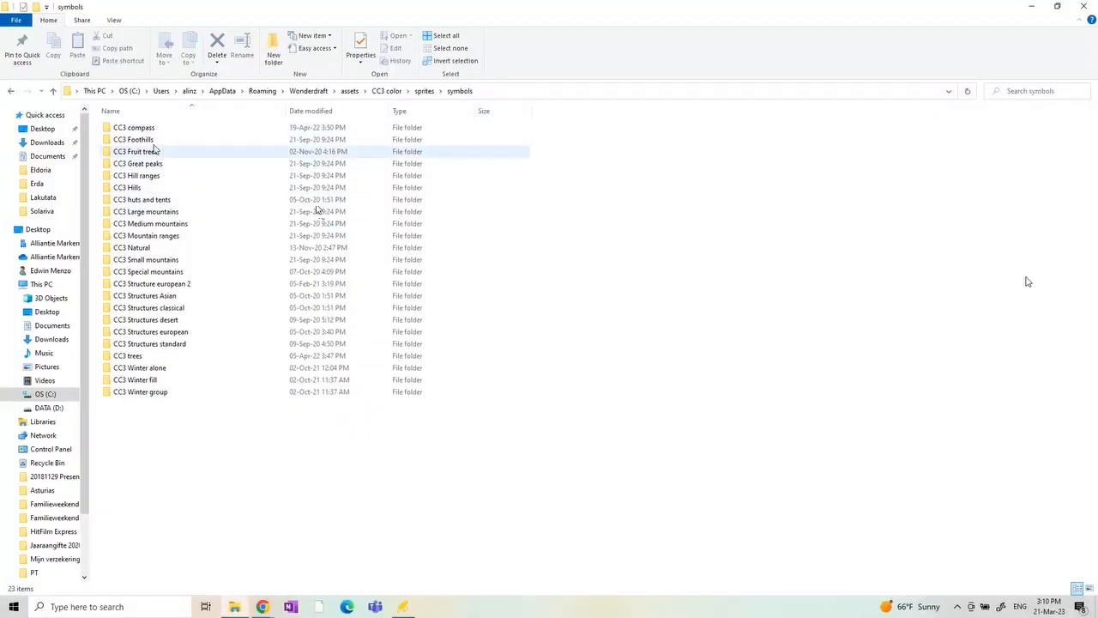
Inspect the CC3 compass folder's .wonderdraft_symbols file, then return to the symbols folder
double_click(129, 128)
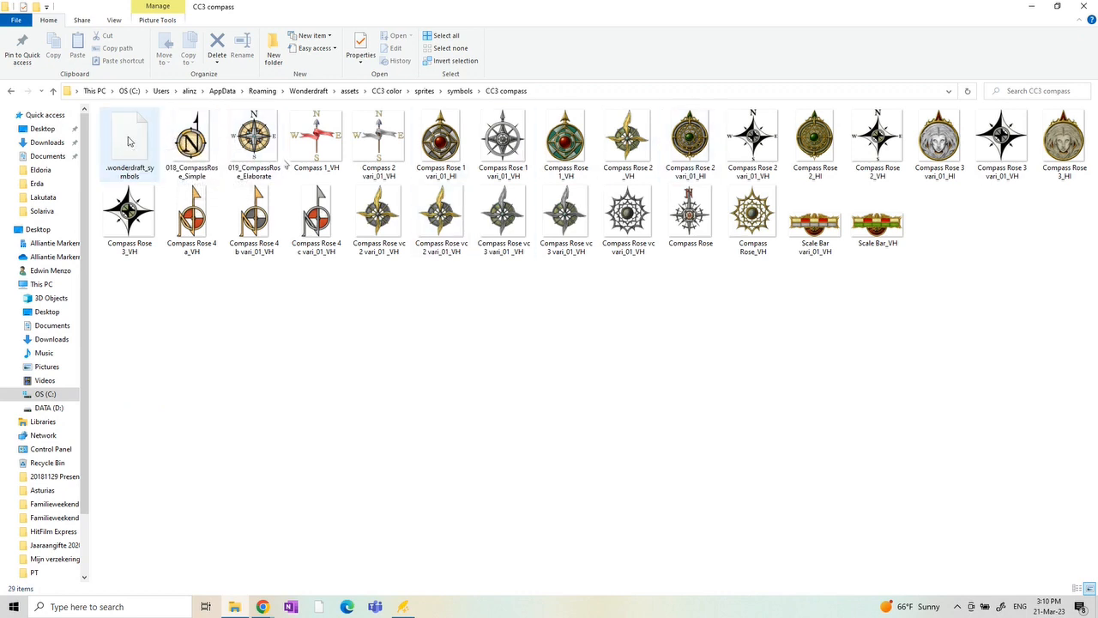
click(128, 140)
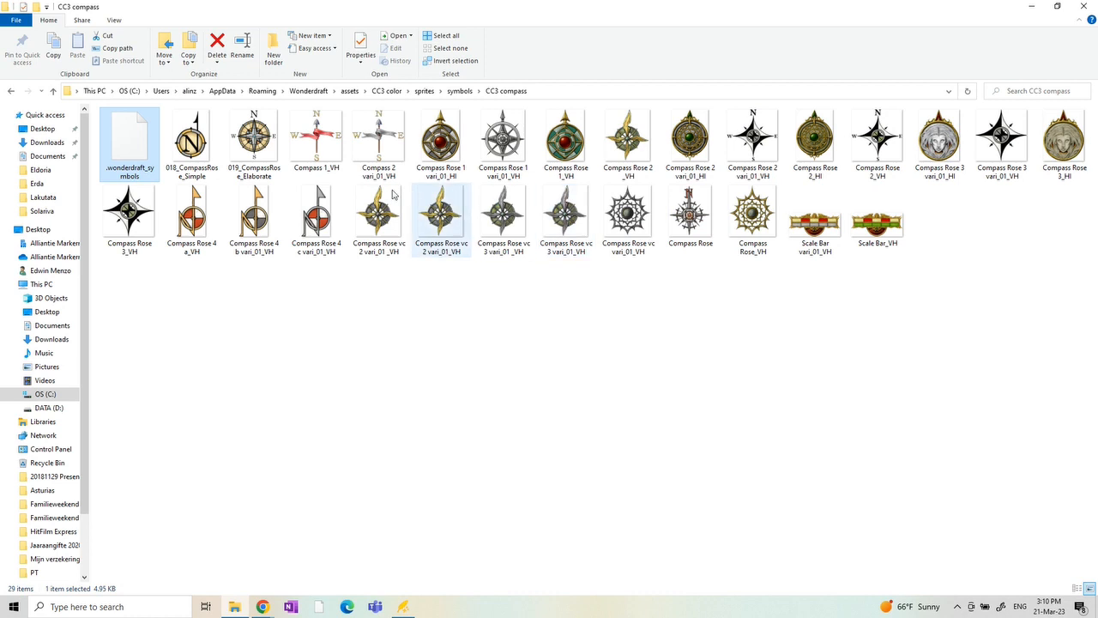
click(460, 91)
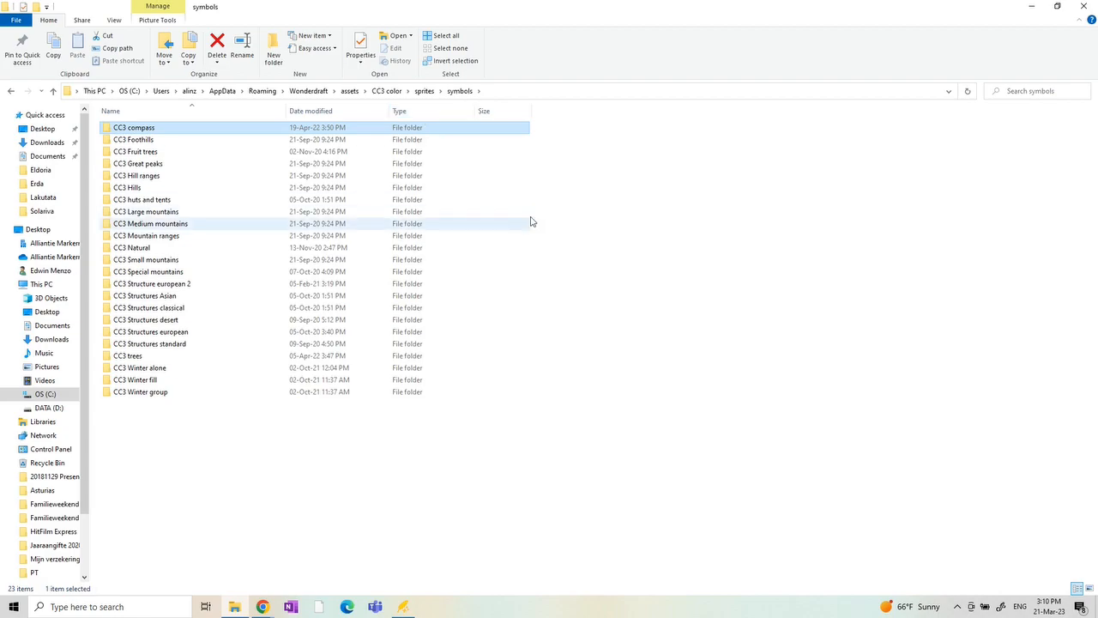
key(alt+Tab)
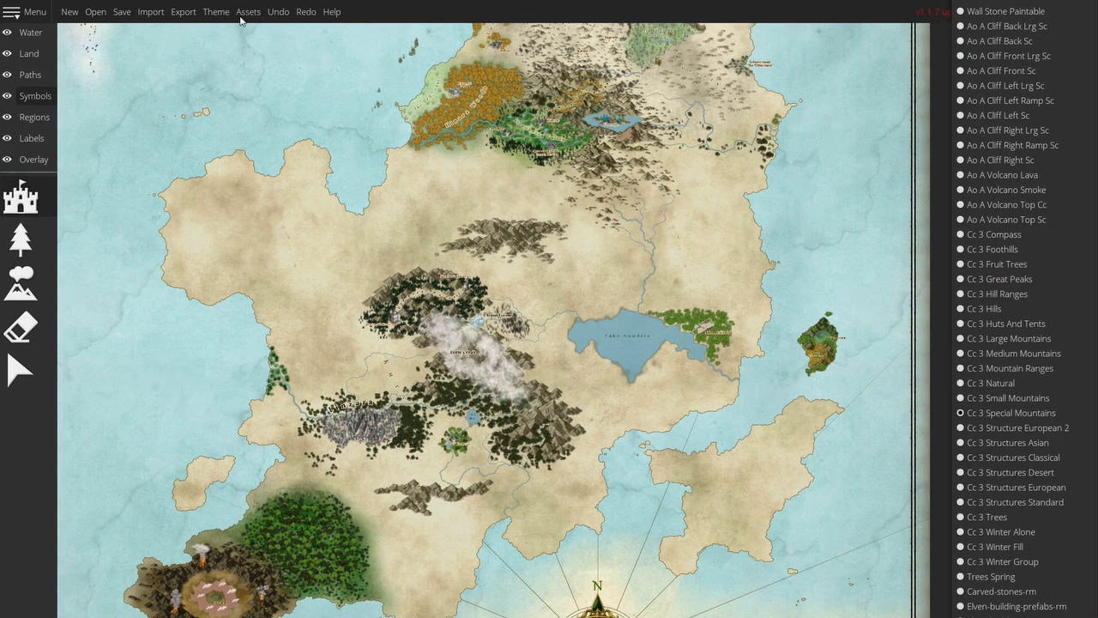
Bring up the Assets to Load list and check the assets folder in Explorer alongside it
click(249, 12)
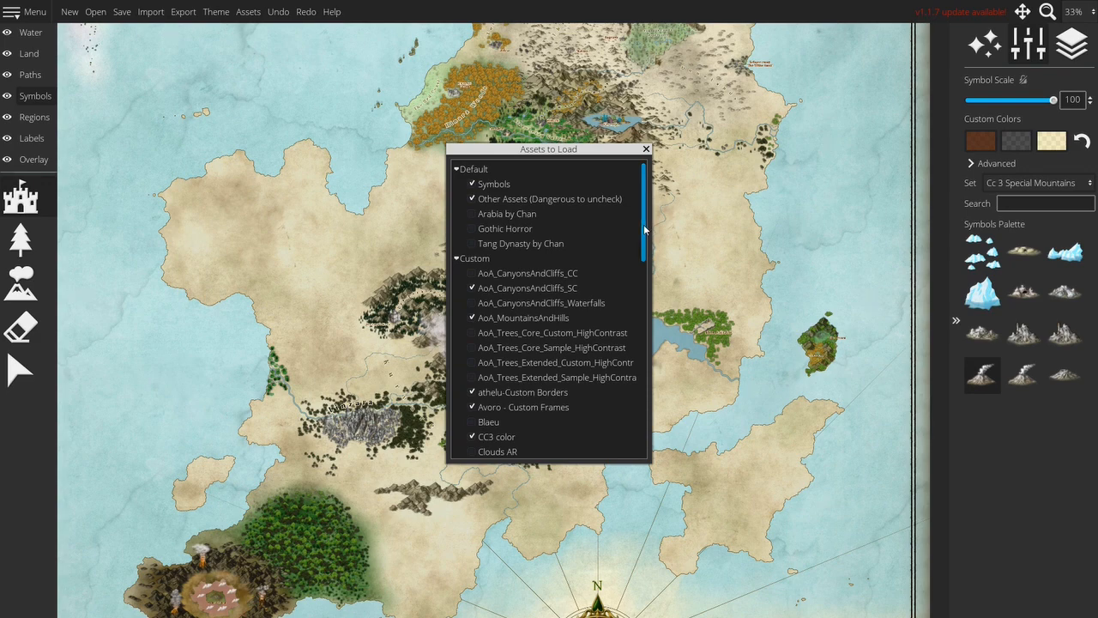
drag(643, 223, 645, 436)
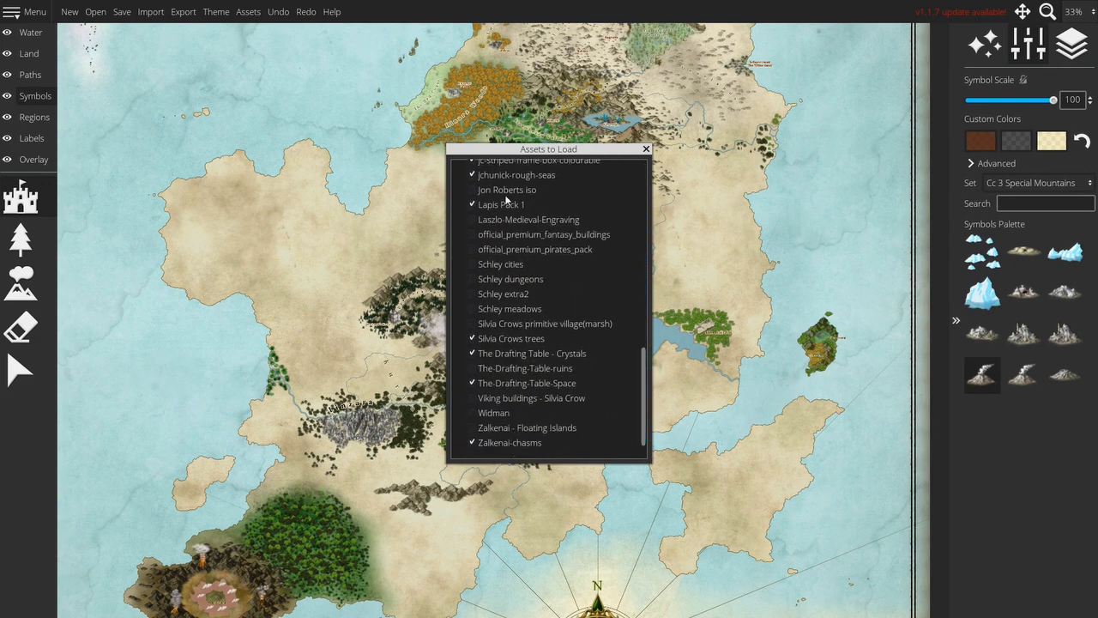
key(alt+Tab)
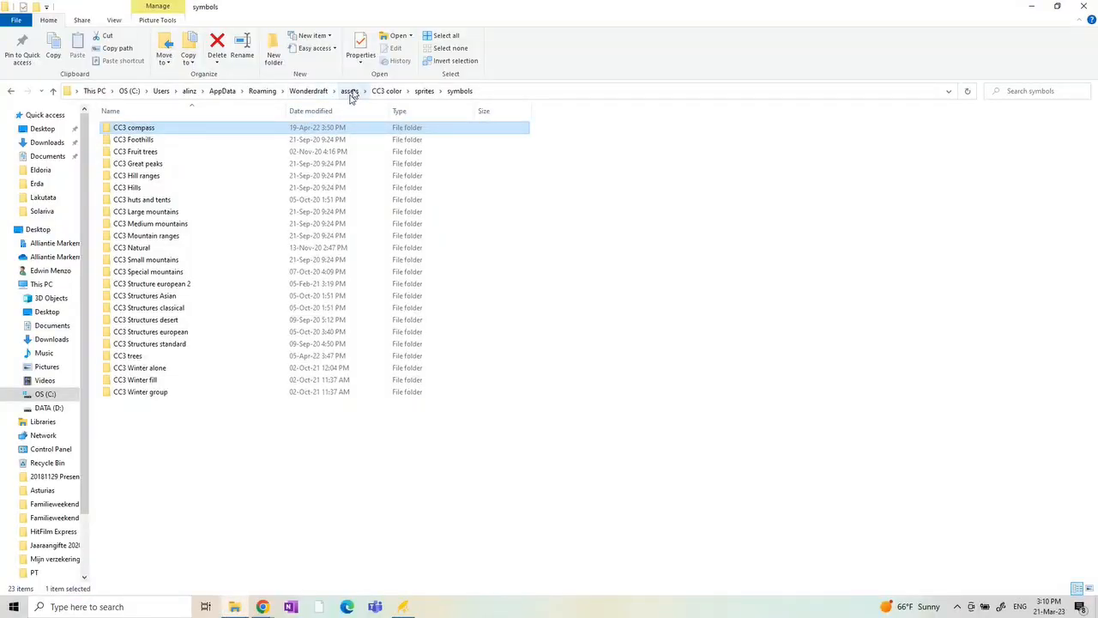
click(351, 93)
scroll(189, 254, down, 3)
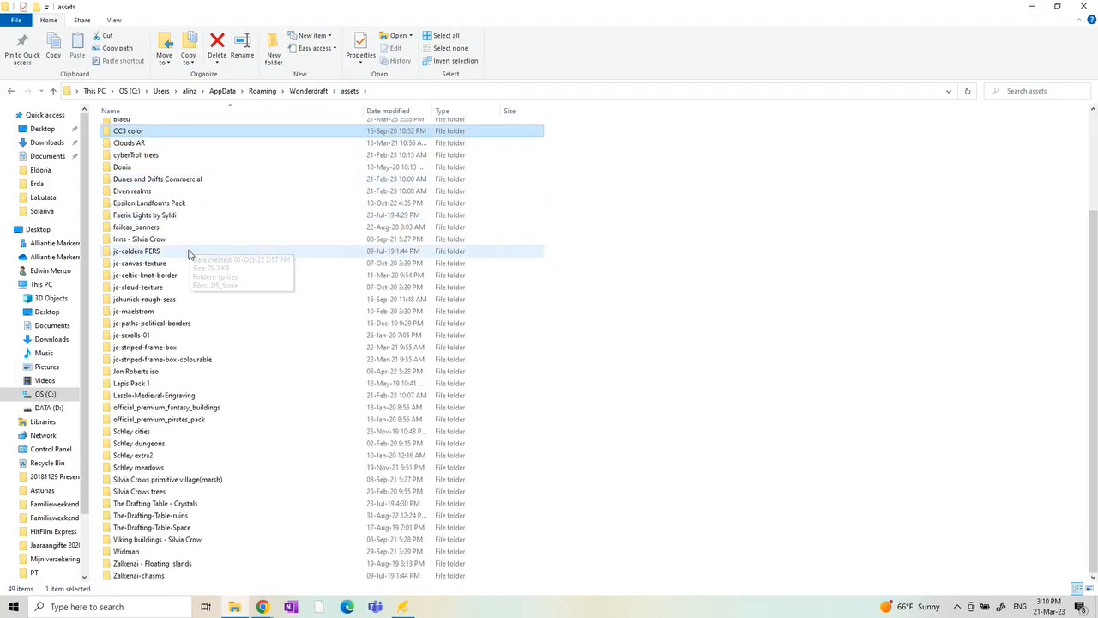
scroll(166, 290, up, 3)
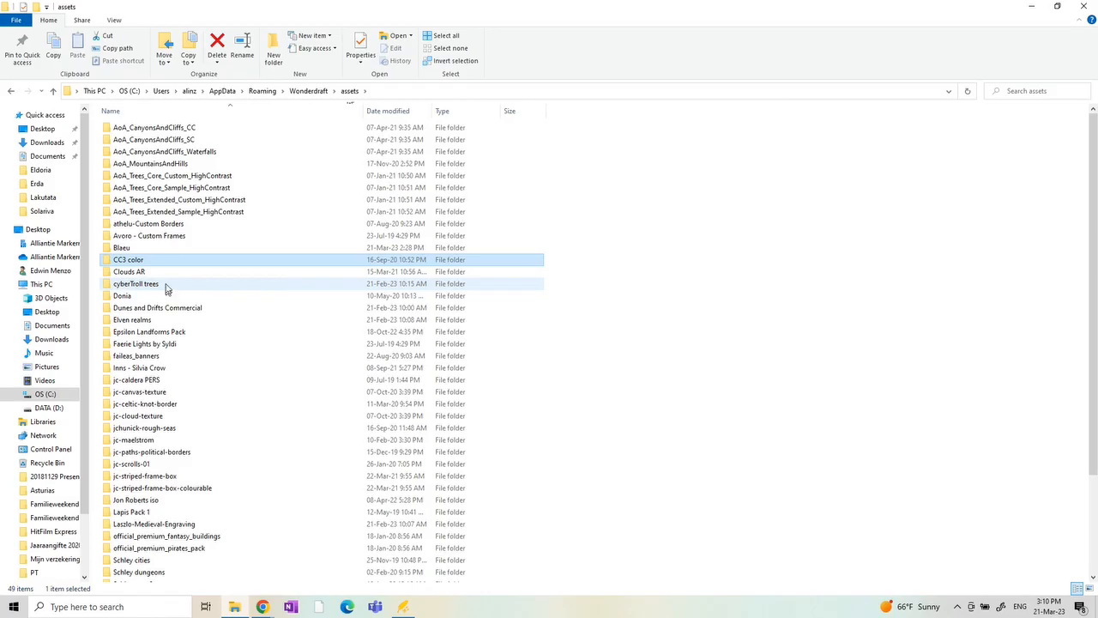
key(alt+Tab)
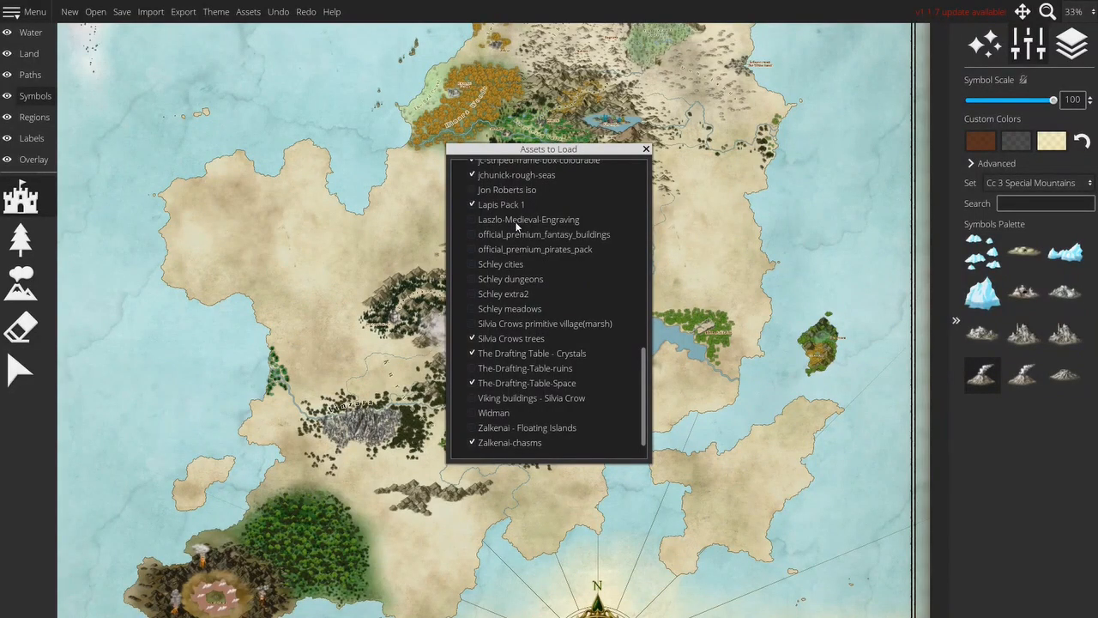
scroll(516, 227, up, 3)
scroll(532, 247, up, 2)
scroll(533, 254, up, 3)
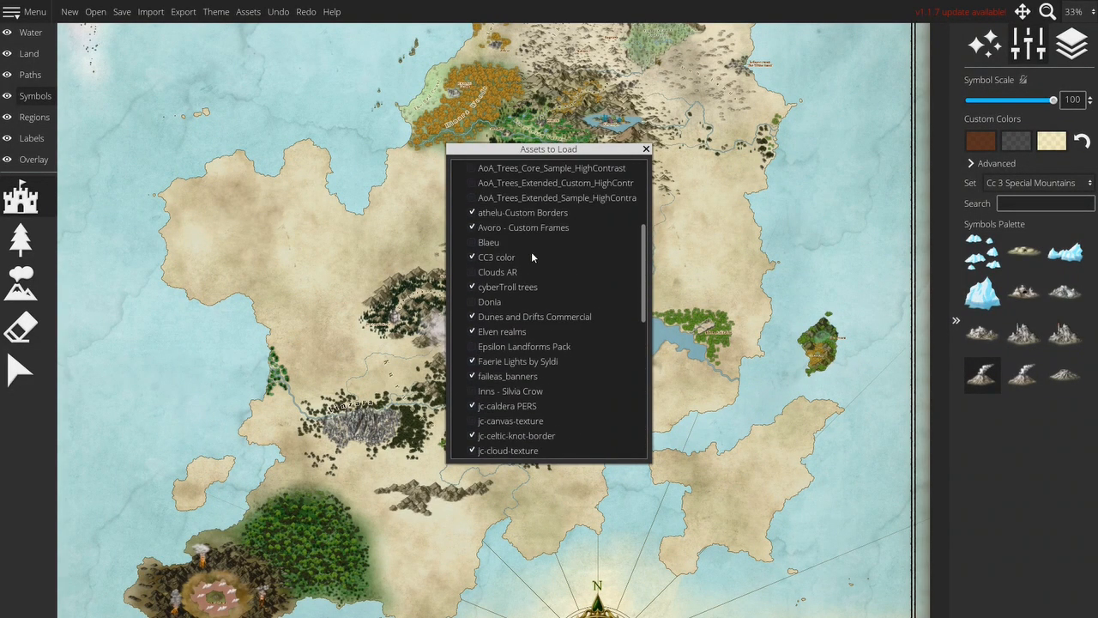
scroll(531, 251, up, 3)
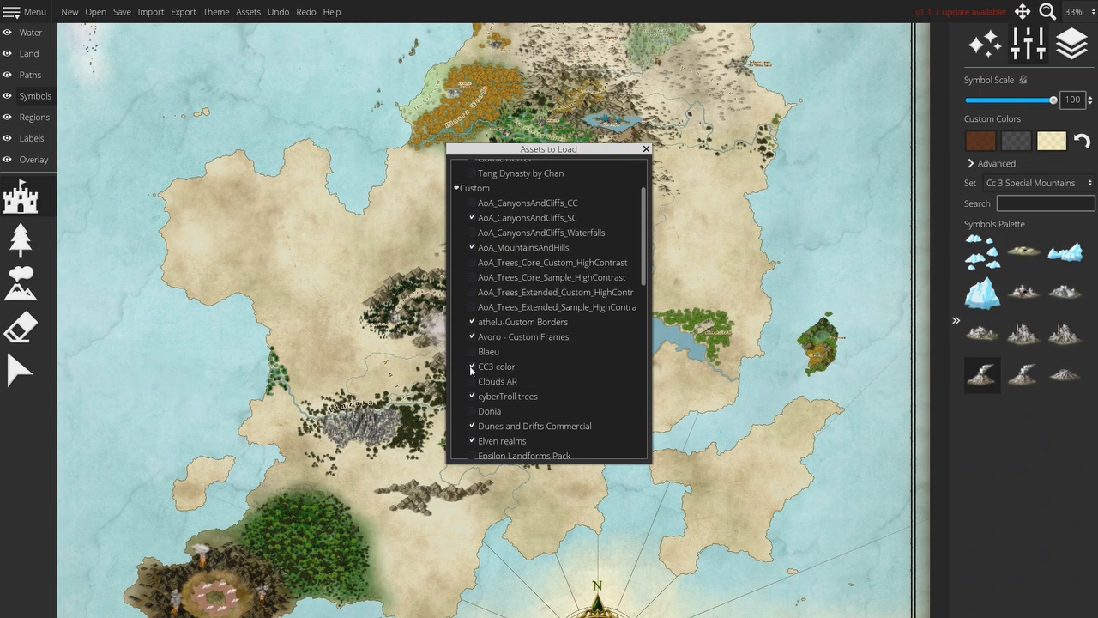
Uncheck the CC3 color and Silvia Crows trees packs and apply, getting the save-and-reopen warning
click(472, 367)
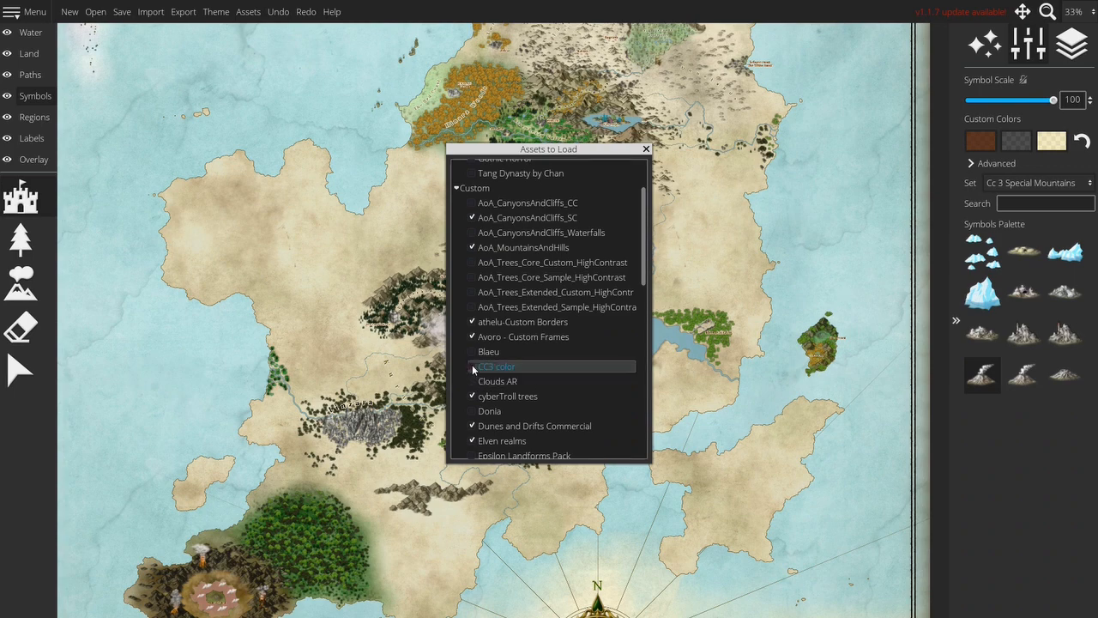
scroll(511, 364, down, 5)
scroll(509, 357, down, 5)
scroll(510, 358, down, 3)
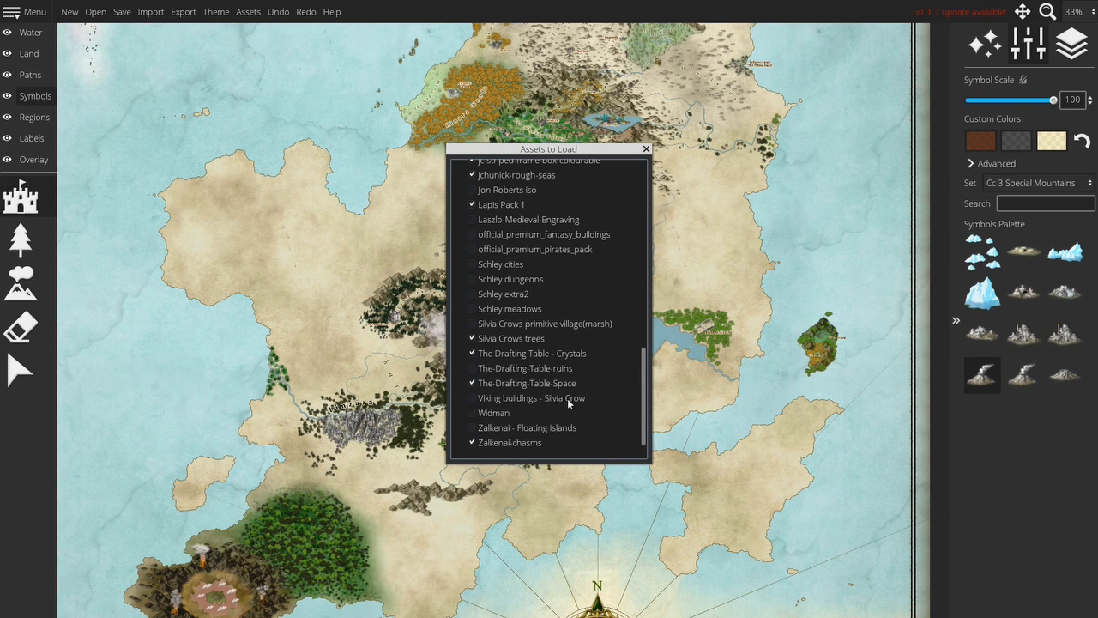
click(473, 339)
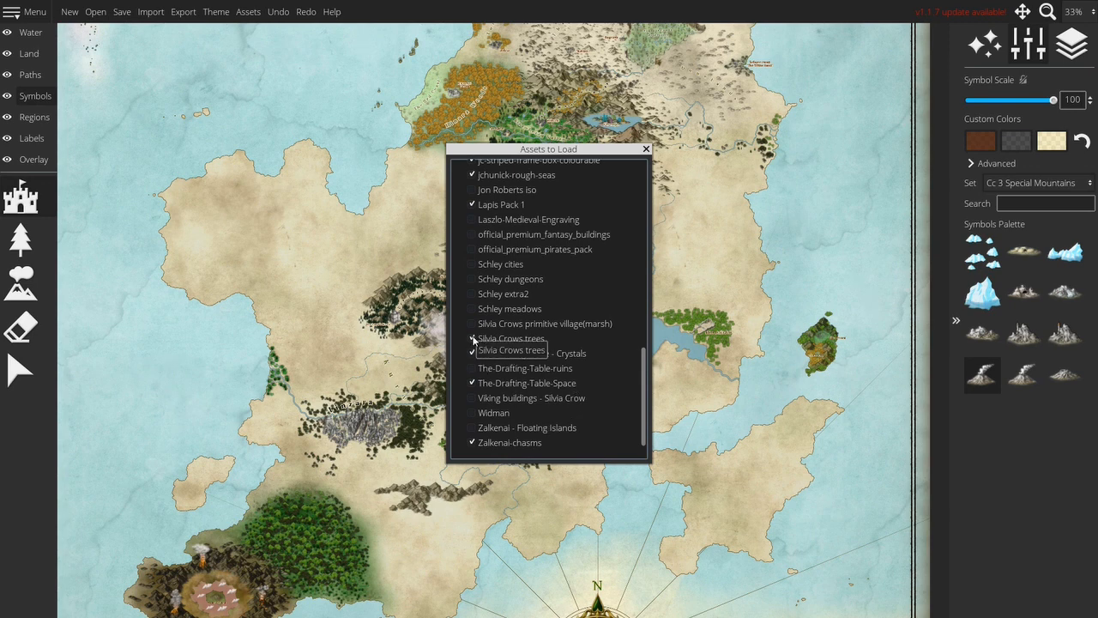
click(647, 152)
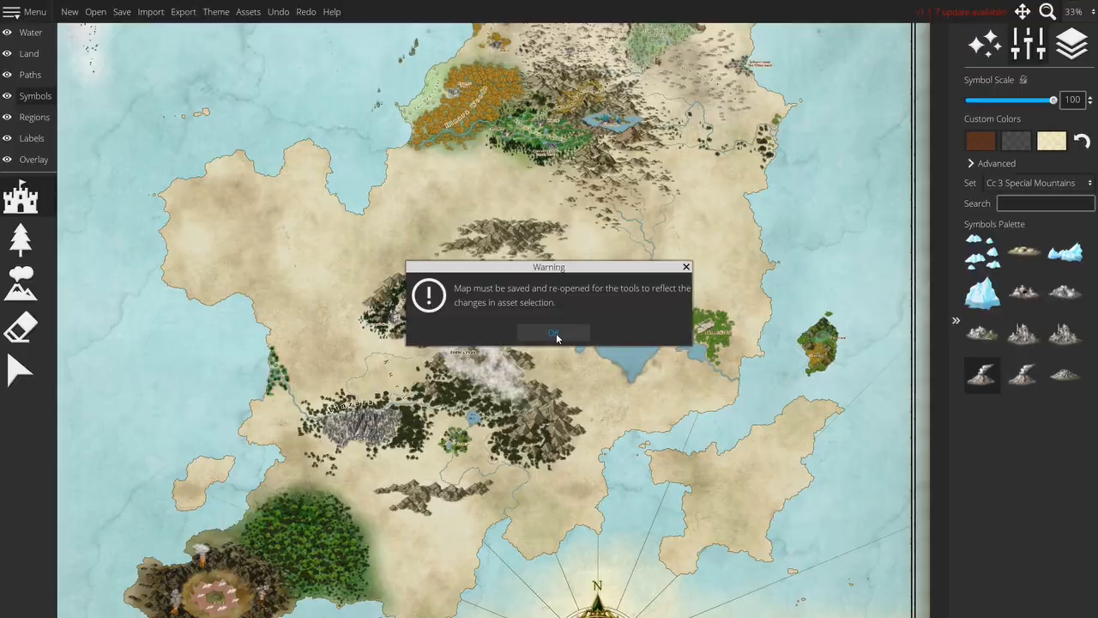
key(alt+Tab)
key(alt+Tab)
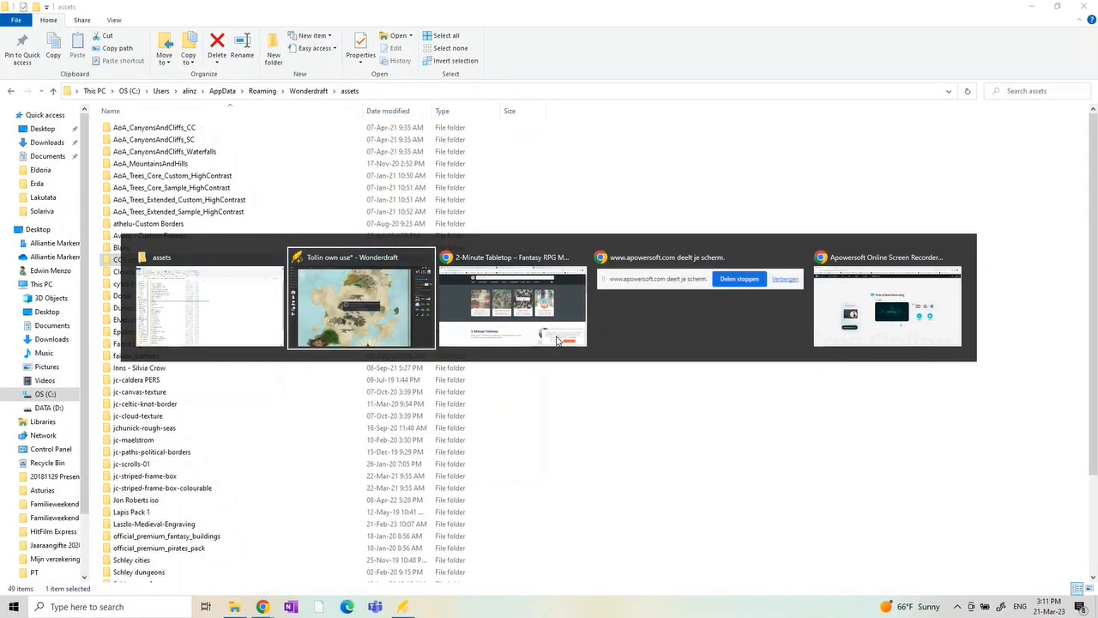
Settle on the Explorer window listing the installed asset packs
key(Tab)
key(Tab)
key(Tab)
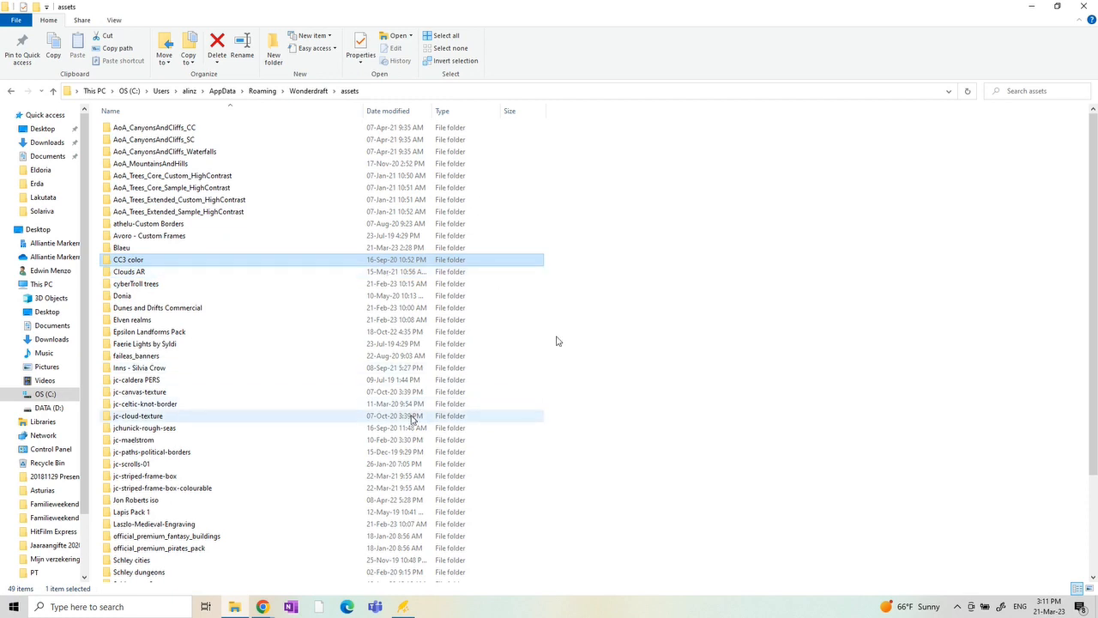
scroll(412, 417, down, 4)
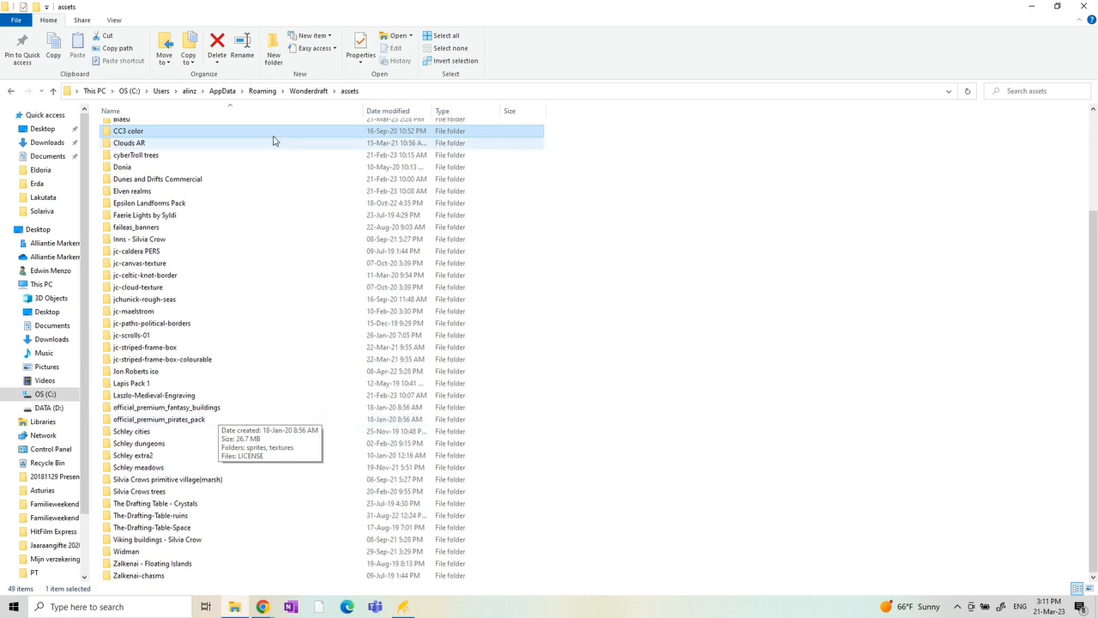
key(alt)
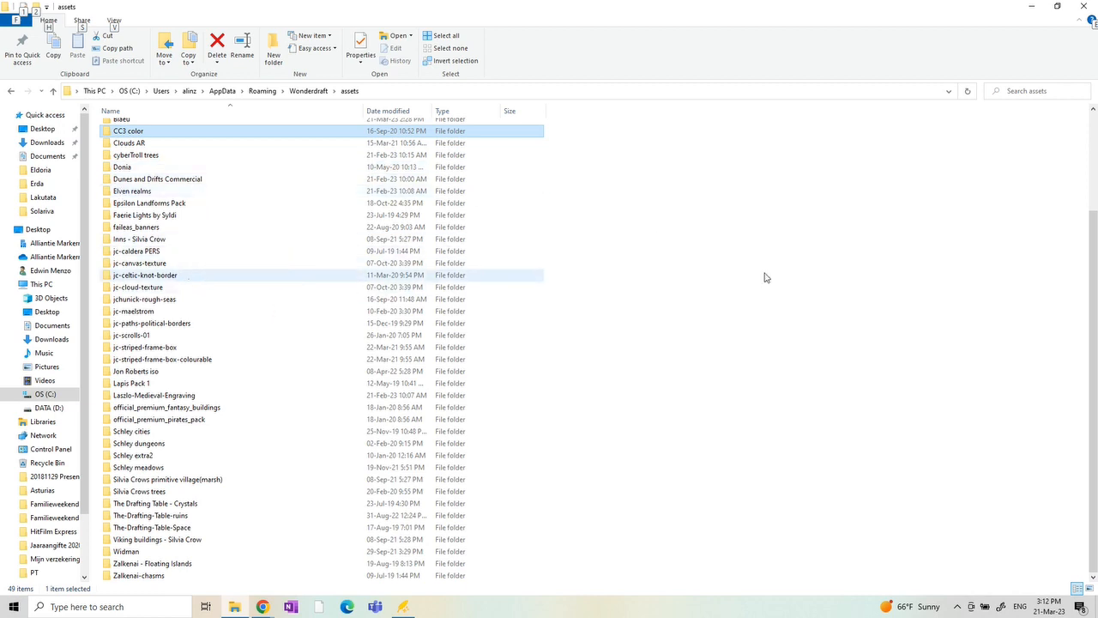
Look inside the jchunick-rough-seas pack's sprites > symbols folder, then go back to its top folder
double_click(160, 301)
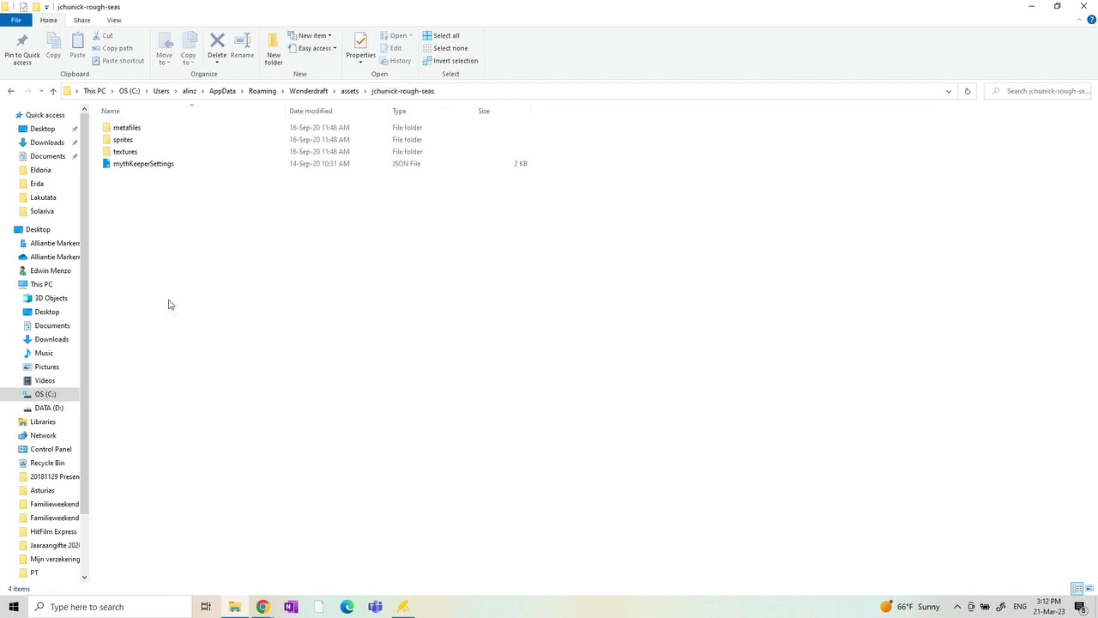
double_click(123, 139)
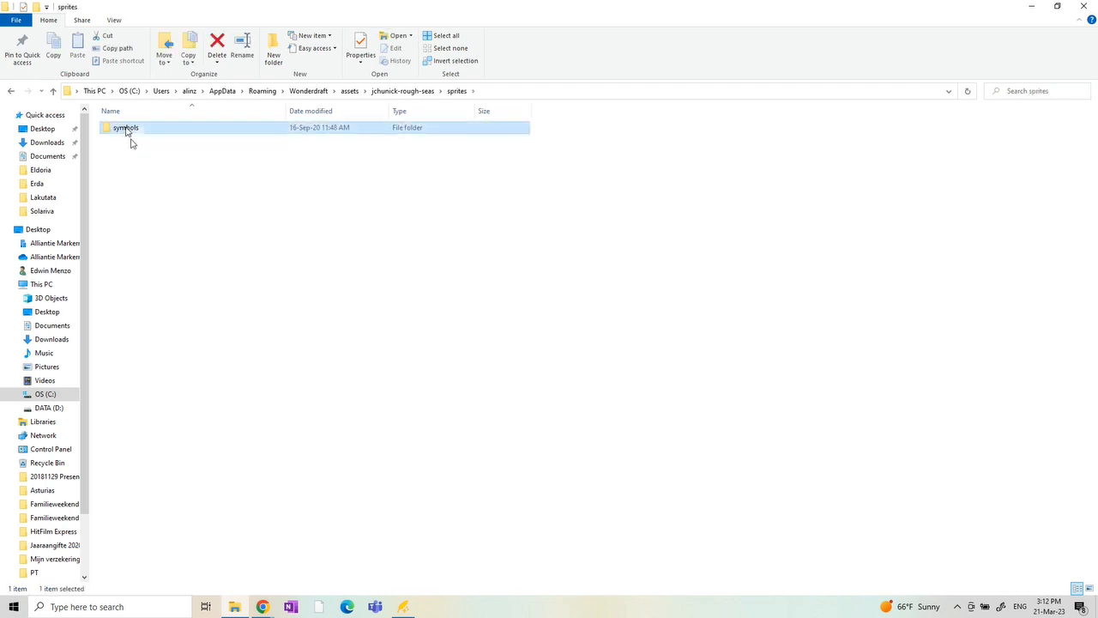
double_click(125, 129)
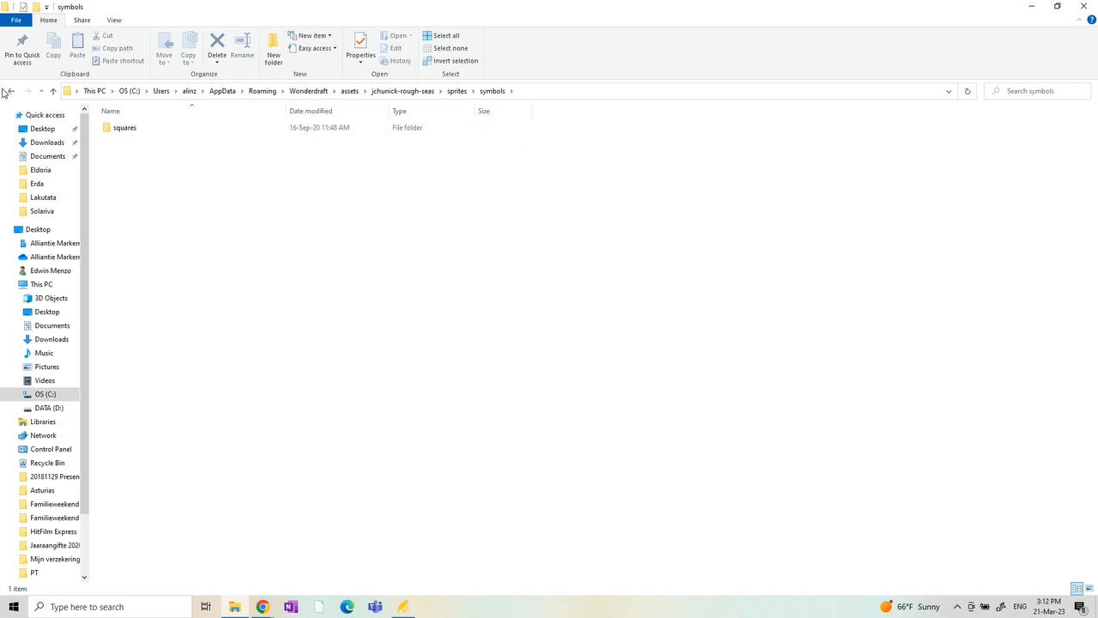
click(10, 91)
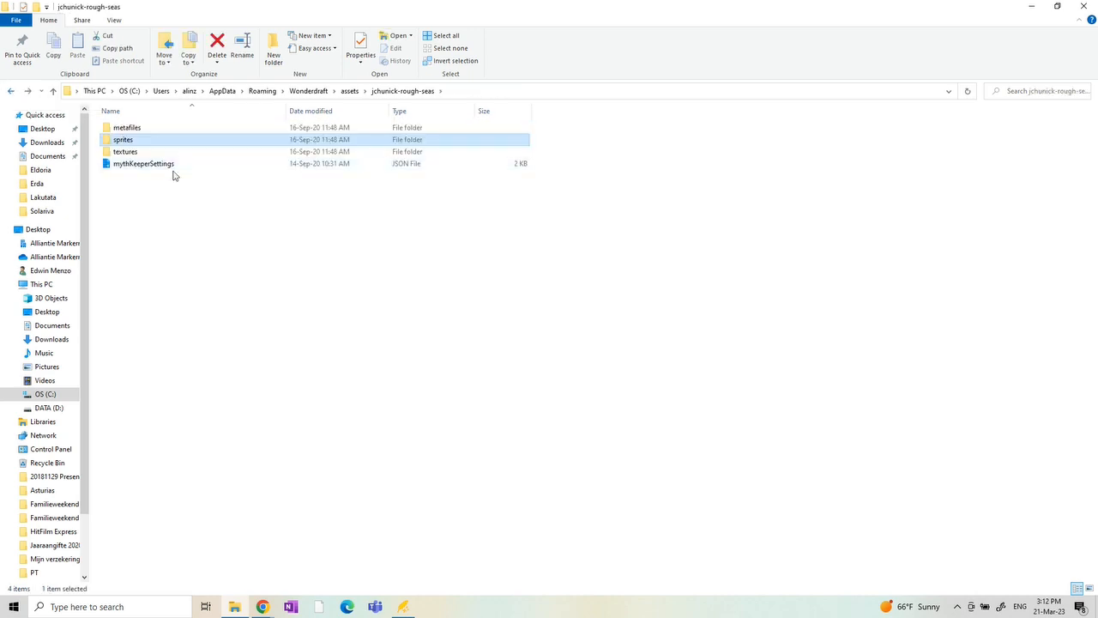
Browse the pack's textures folder and its boxes subfolder, then return to the map
click(127, 153)
double_click(126, 152)
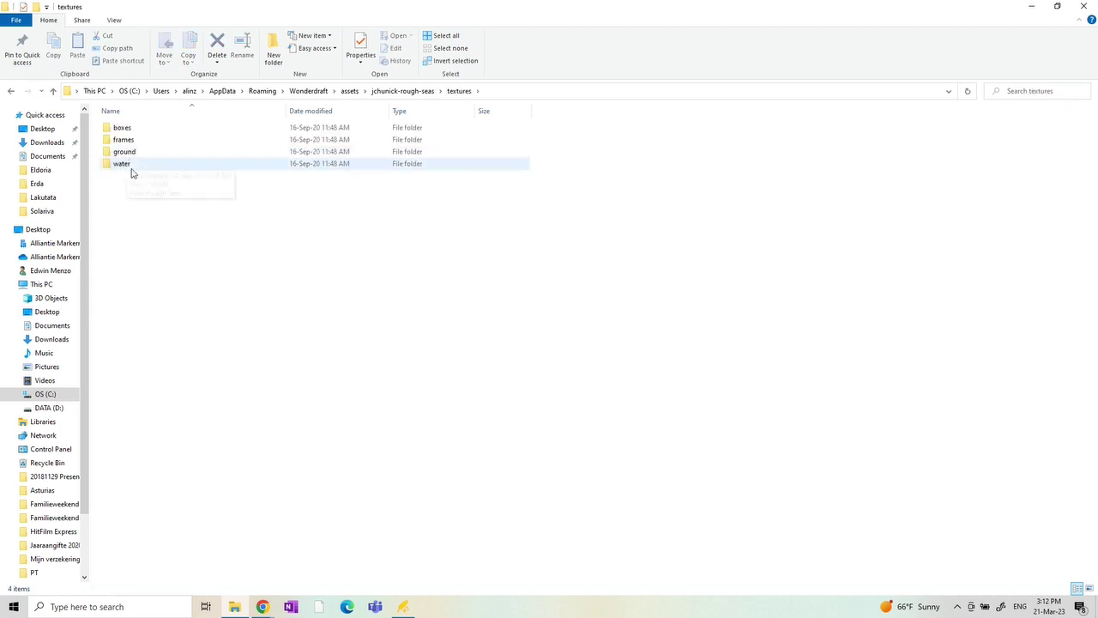
double_click(122, 128)
key(alt+Tab)
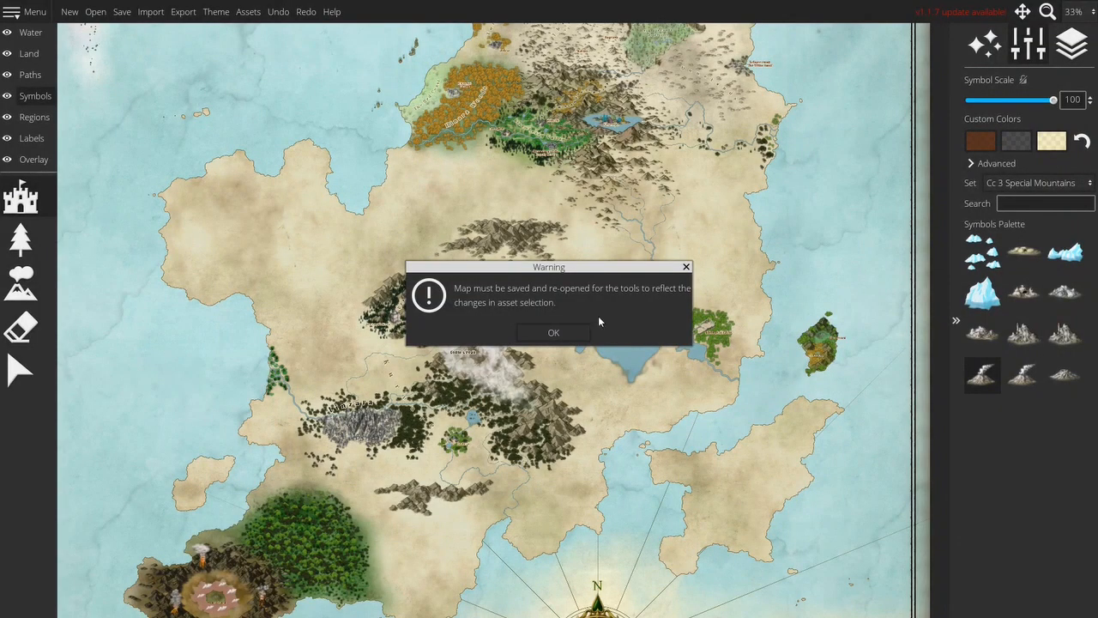
Draw a label box over the northwest landmass and give it the parchment texture
click(553, 332)
click(36, 146)
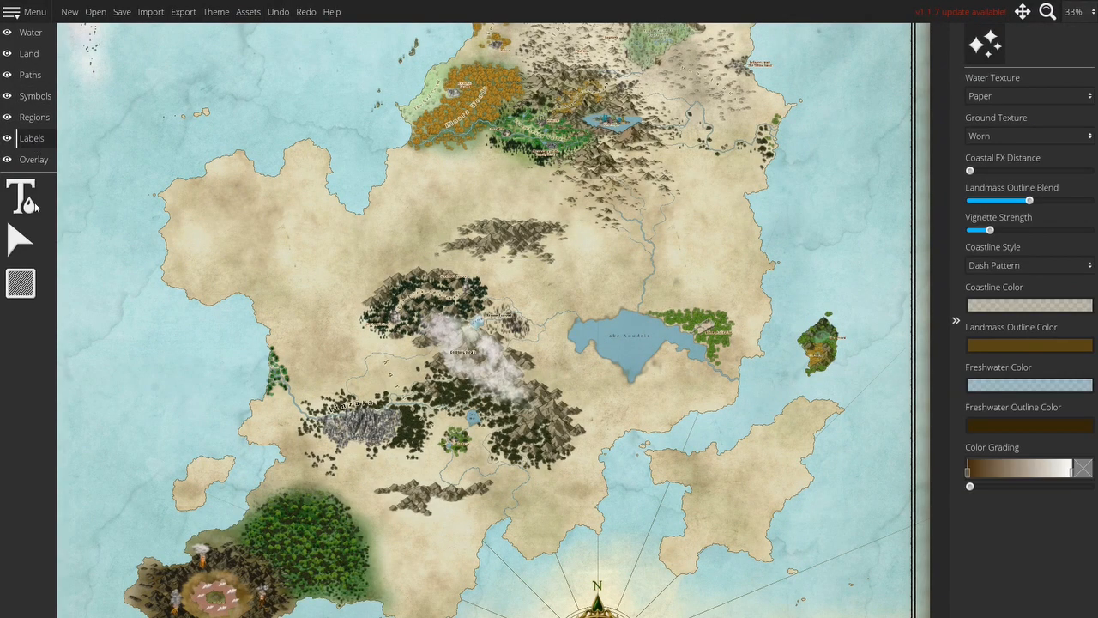
click(26, 283)
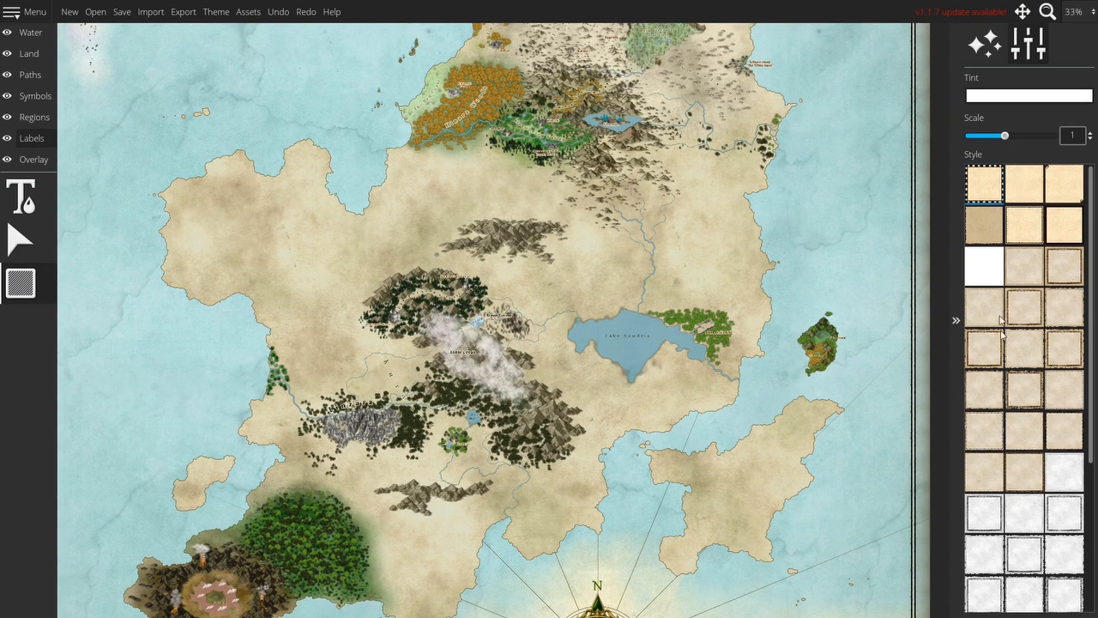
scroll(1035, 389, down, 4)
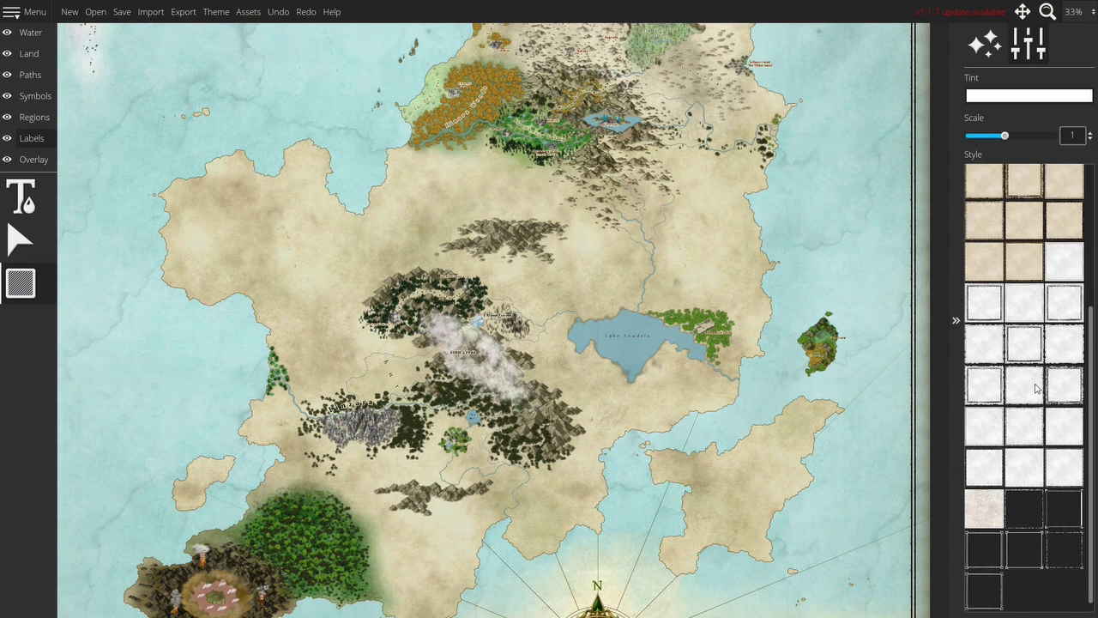
click(1023, 334)
drag(183, 125, 421, 195)
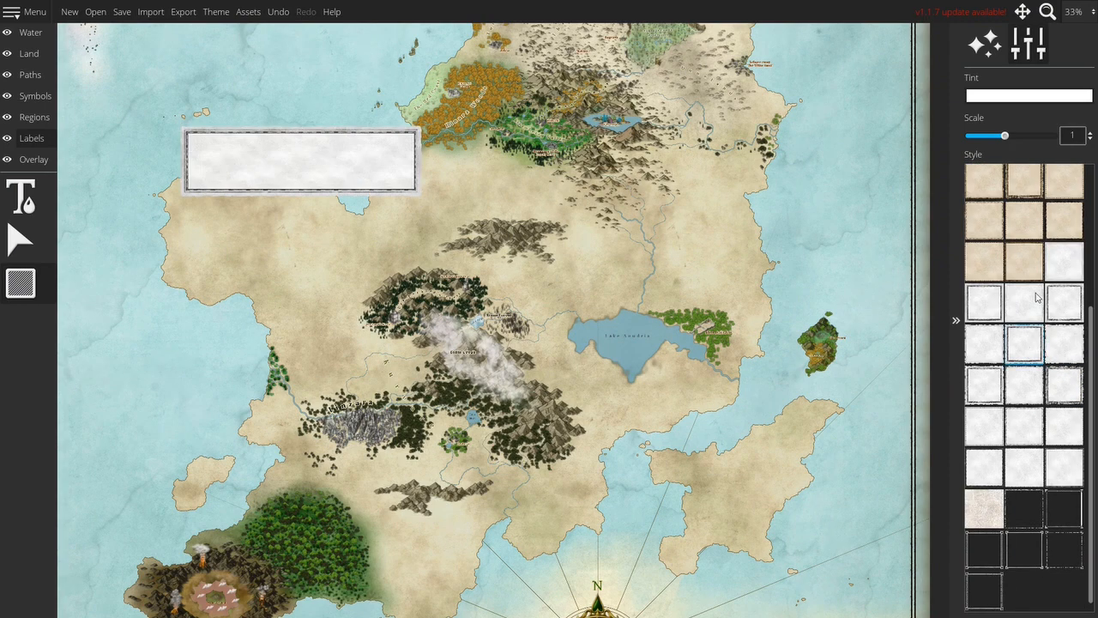
click(988, 266)
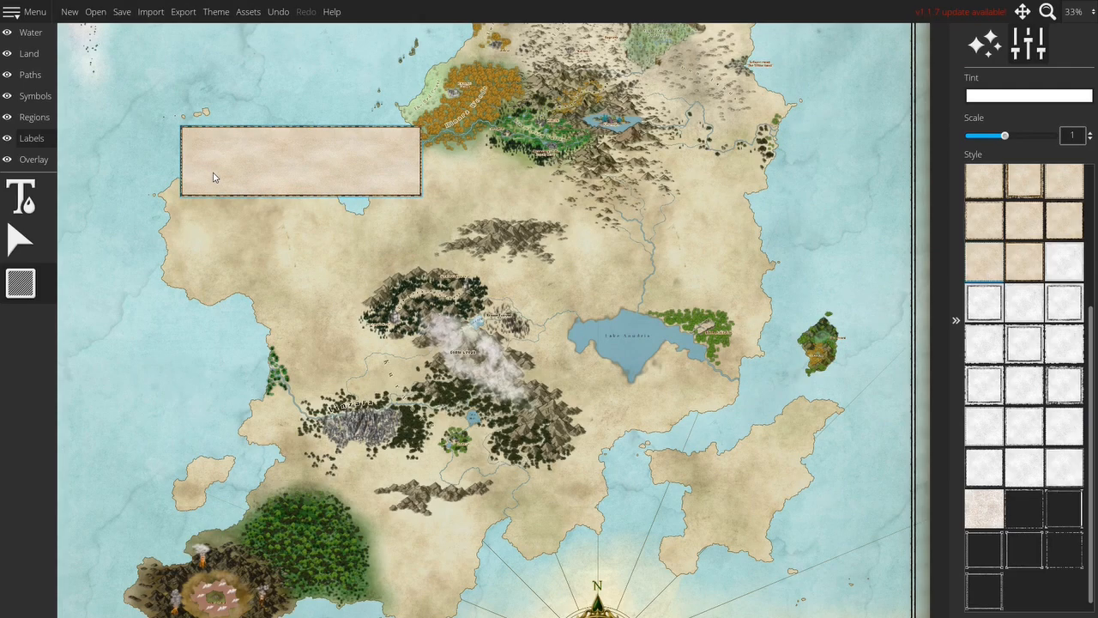
Browse the pack's textures > frames folder and its last sketch frame image, then return to the map
key(alt+Tab)
key(alt+Tab)
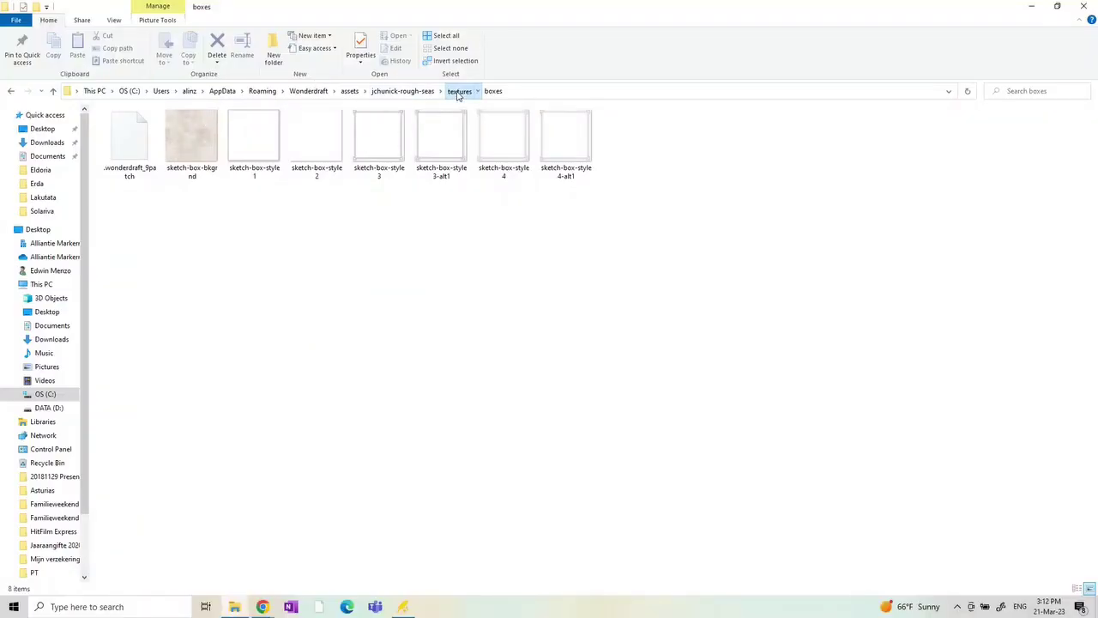
click(459, 90)
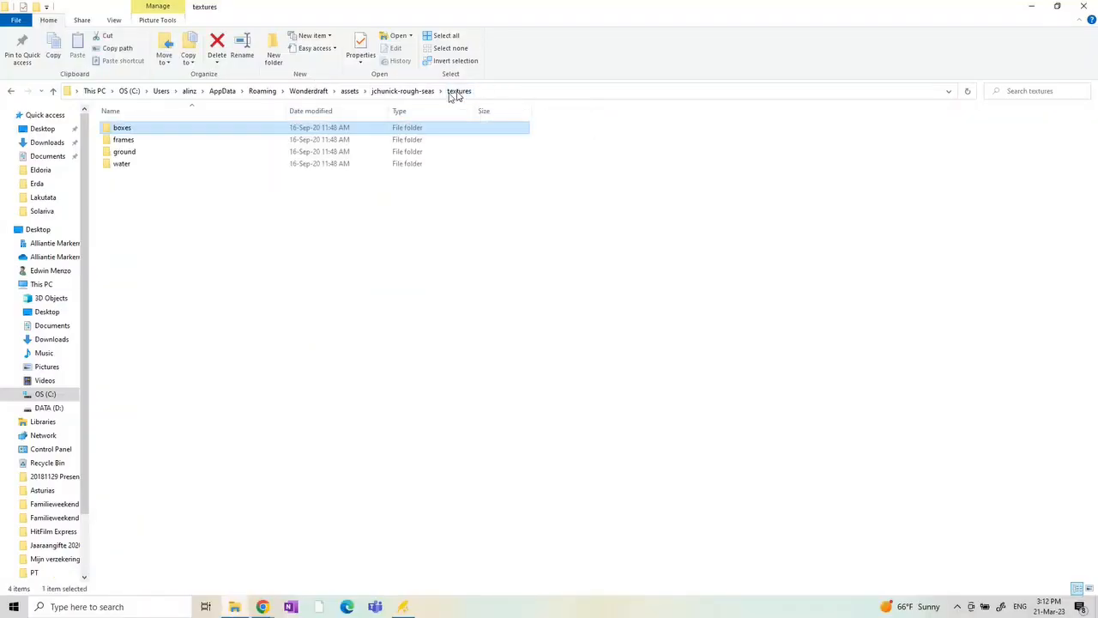
click(143, 142)
double_click(143, 142)
click(504, 146)
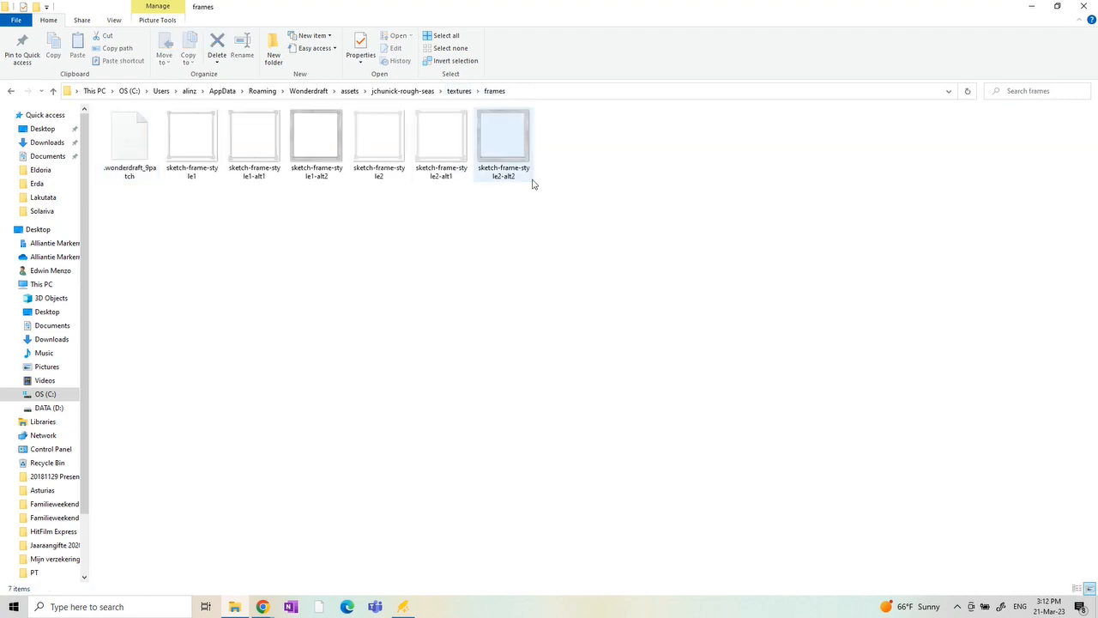
key(alt+Tab)
Frame the whole map with a brown wooden border using the Overlay layer's Frame Tool
click(34, 160)
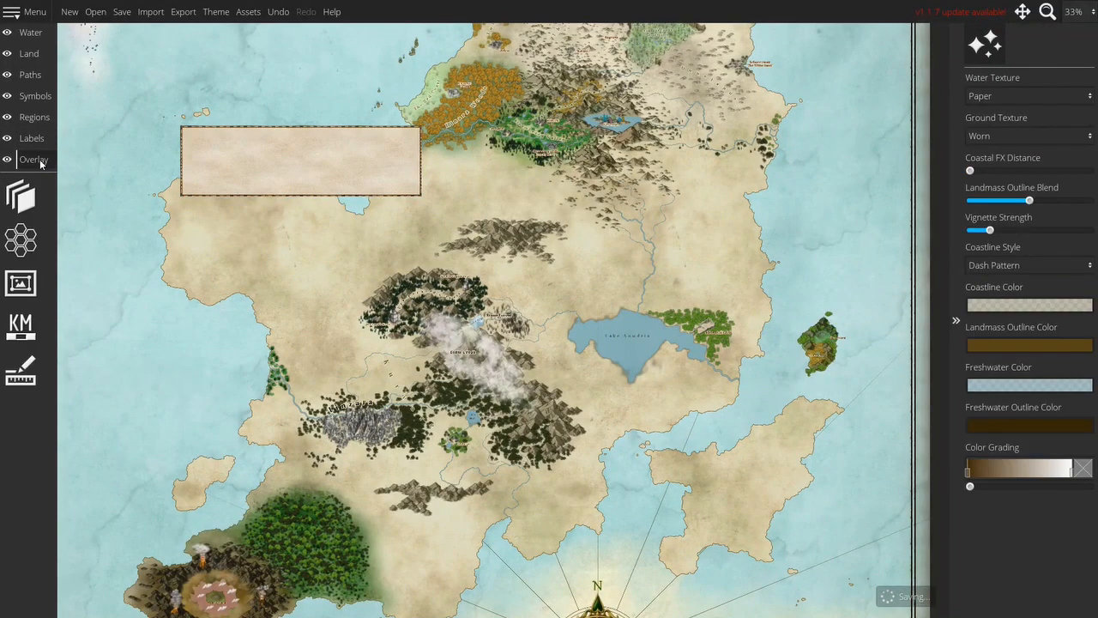
click(21, 284)
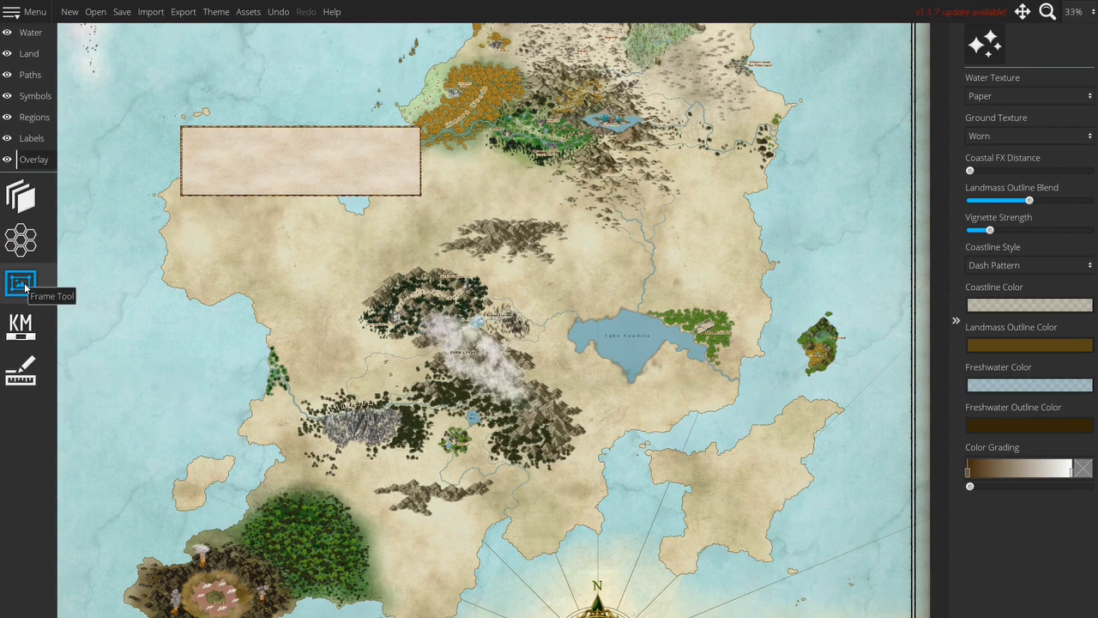
click(1027, 44)
scroll(590, 262, down, 1)
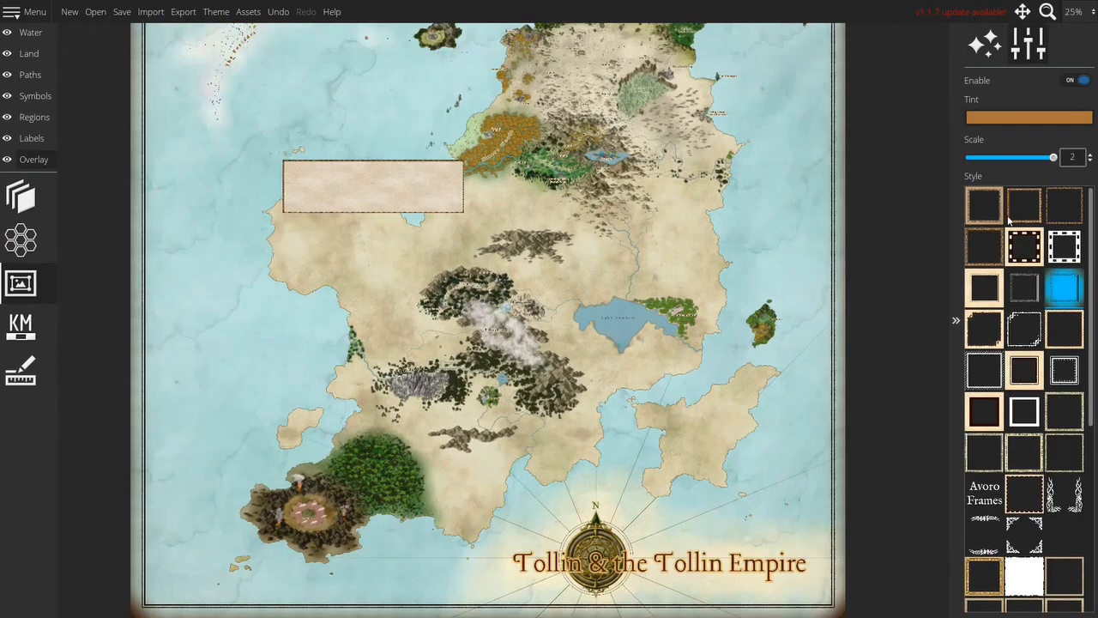
click(988, 579)
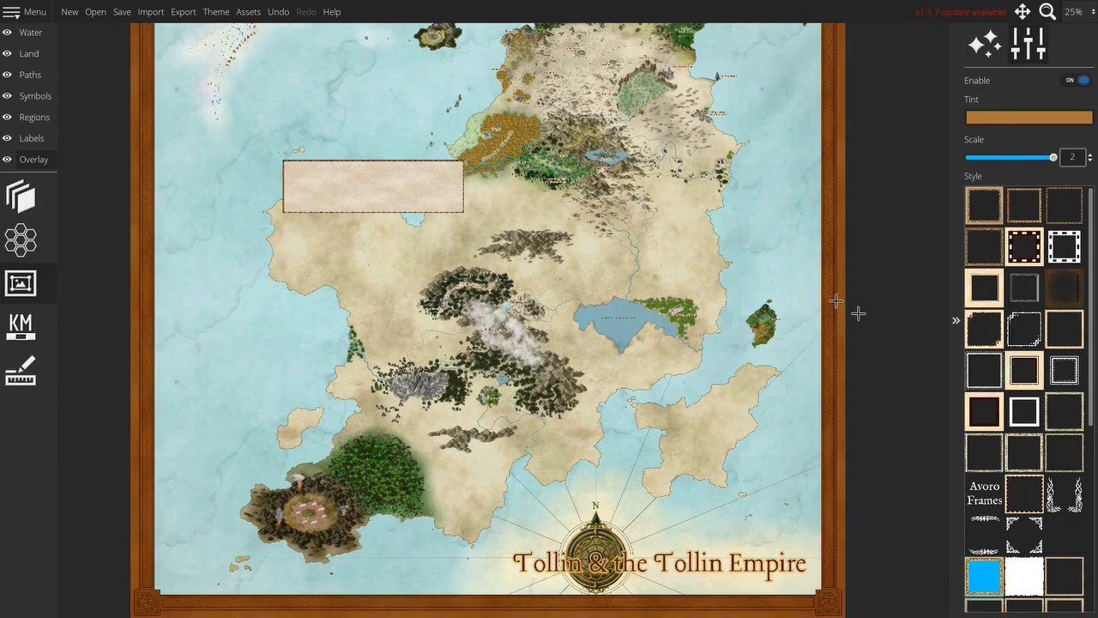
scroll(988, 439, down, 3)
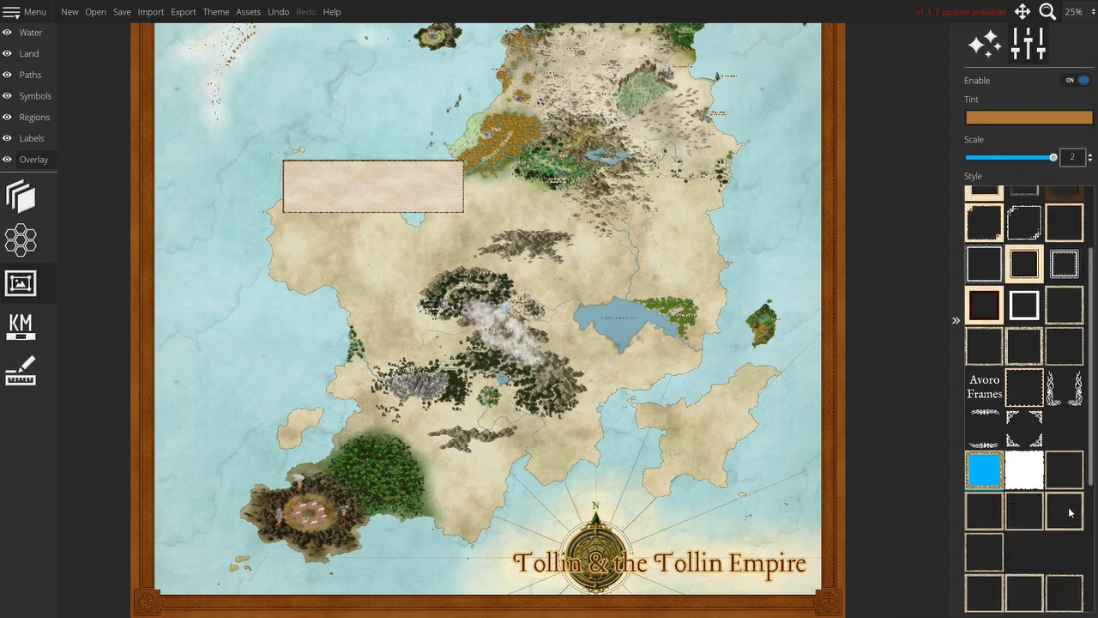
scroll(1065, 472, down, 1)
click(1030, 490)
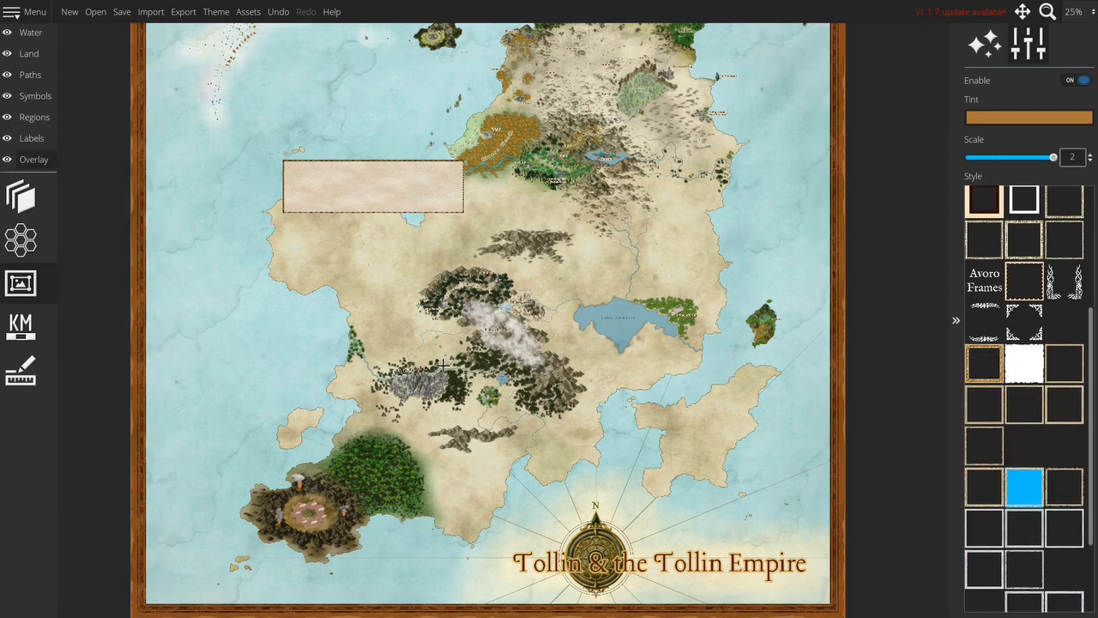
scroll(456, 365, down, 2)
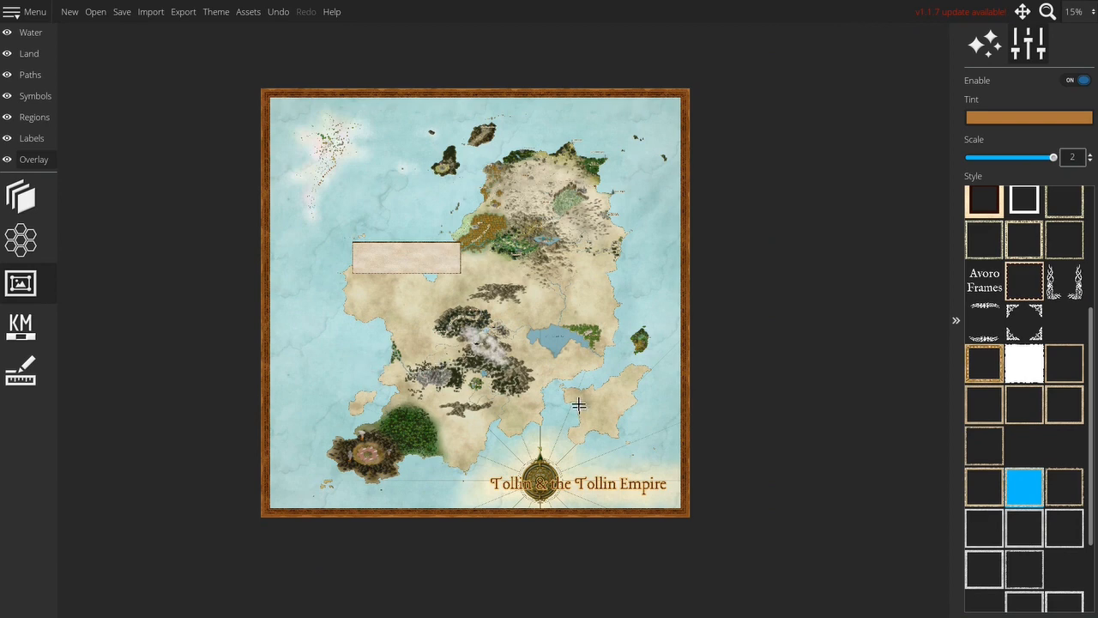
key(alt+Tab)
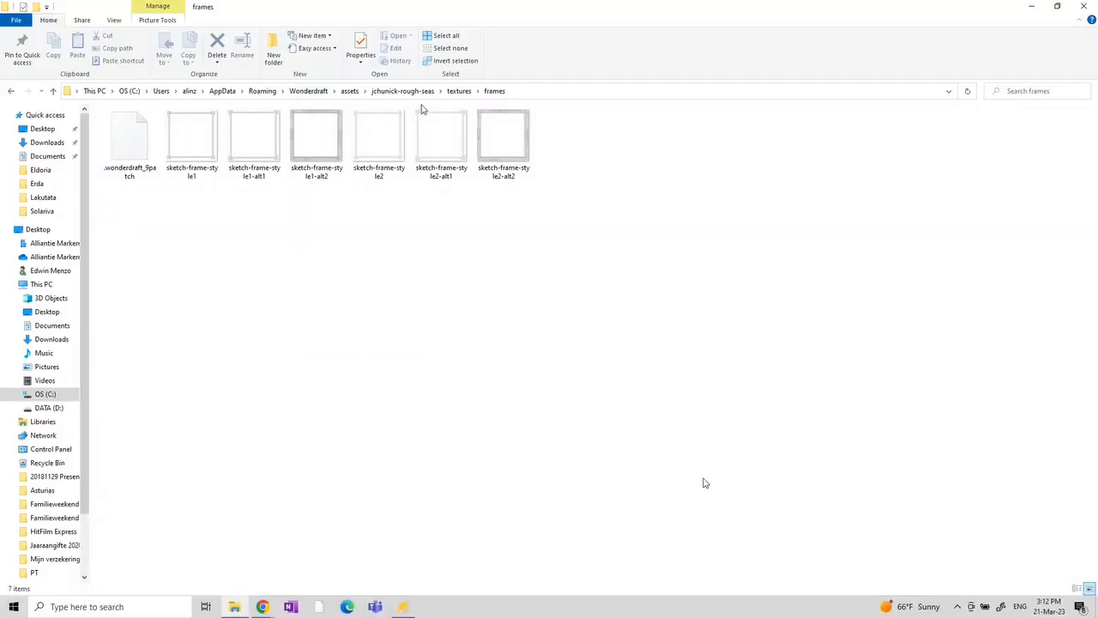
Look at the pack's textures > water folder in Explorer, then return to the map
click(459, 91)
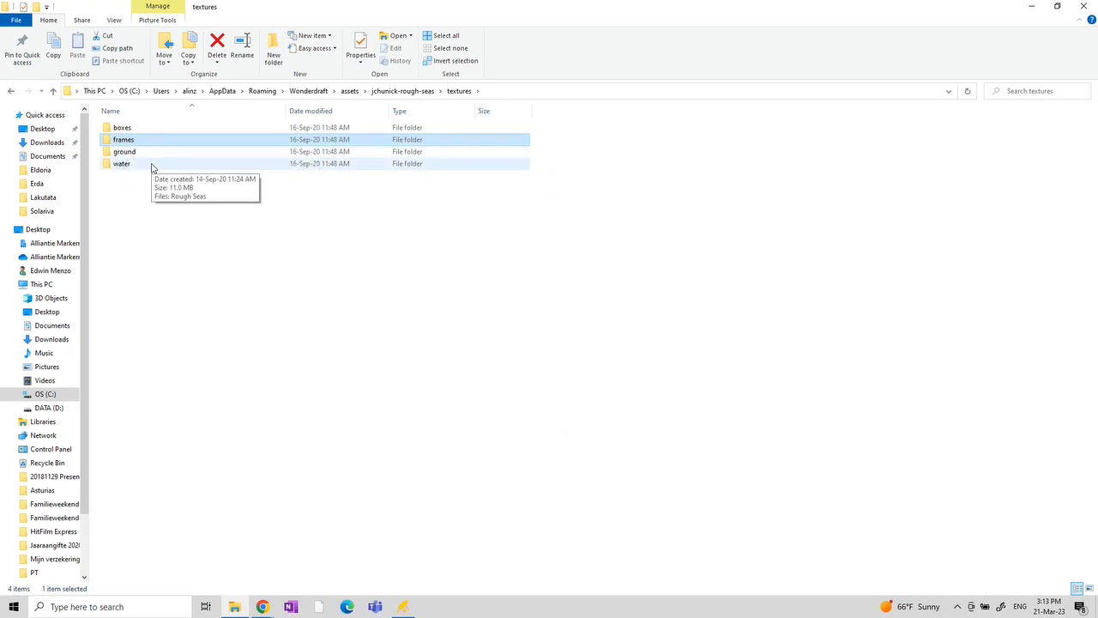
double_click(151, 165)
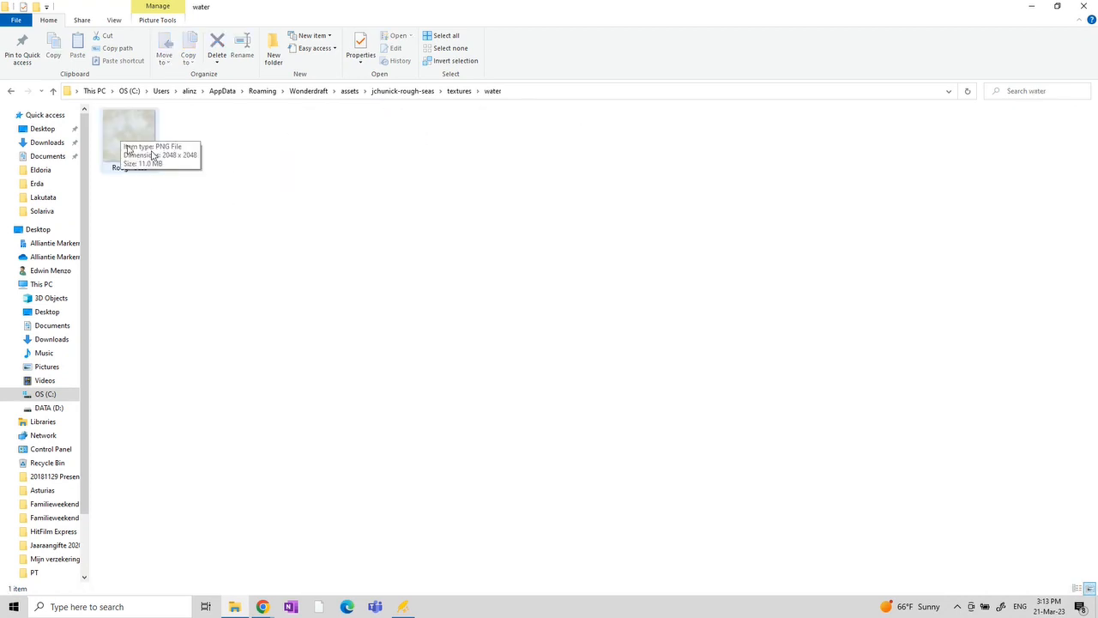
key(alt+Tab)
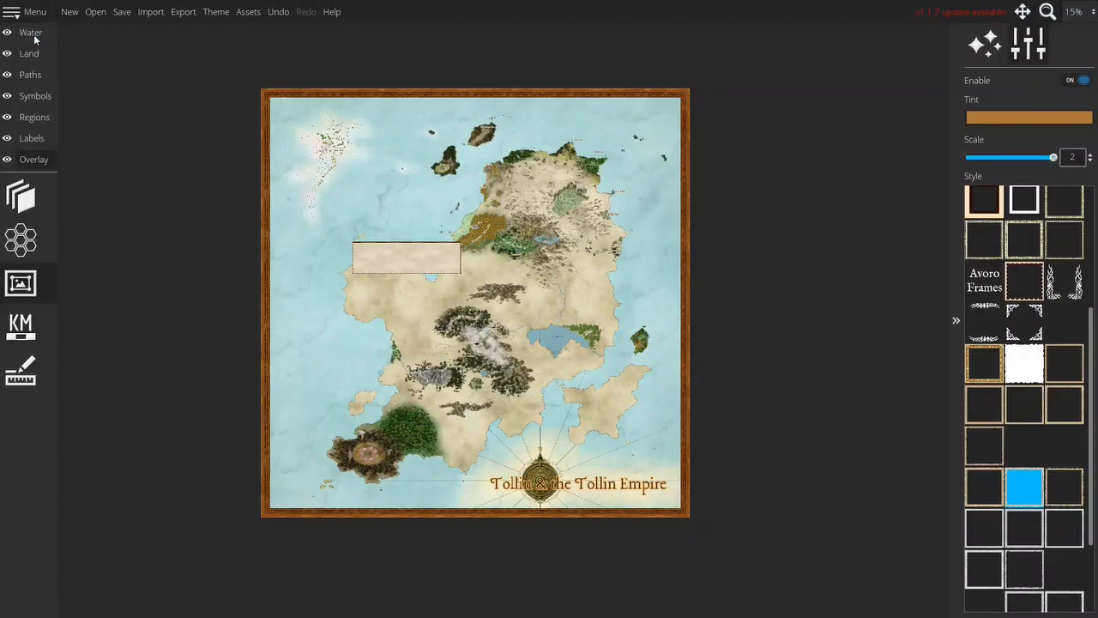
Set the Water layer's texture to Rough Seas
click(31, 33)
click(1018, 98)
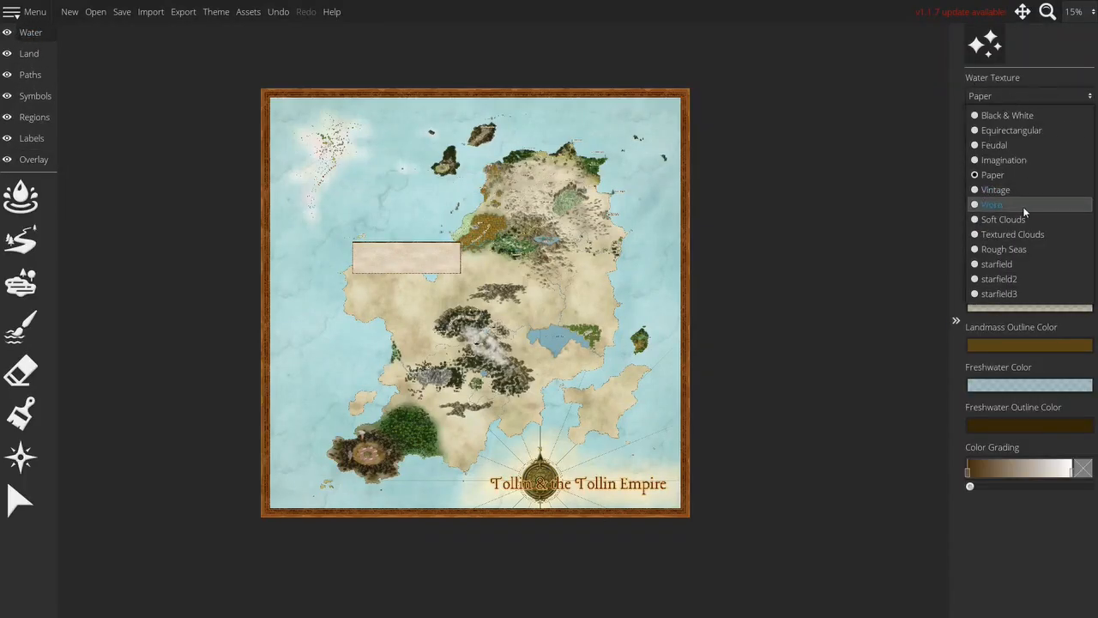
click(1002, 249)
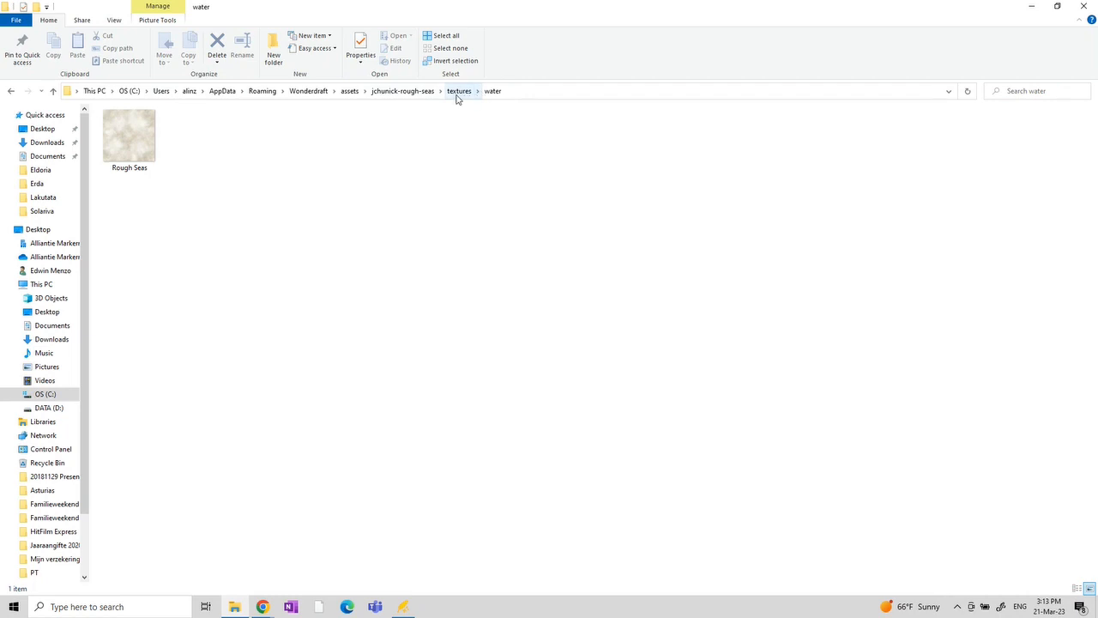
click(459, 91)
Navigate up to assets and into the jc-paths-political-borders pack
click(402, 91)
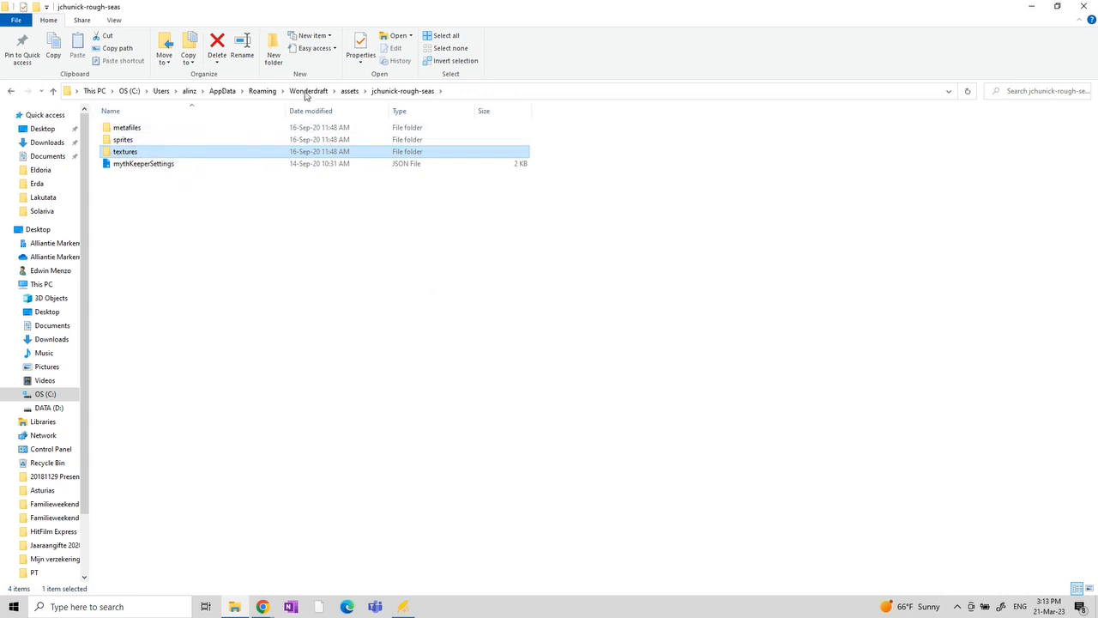
click(349, 91)
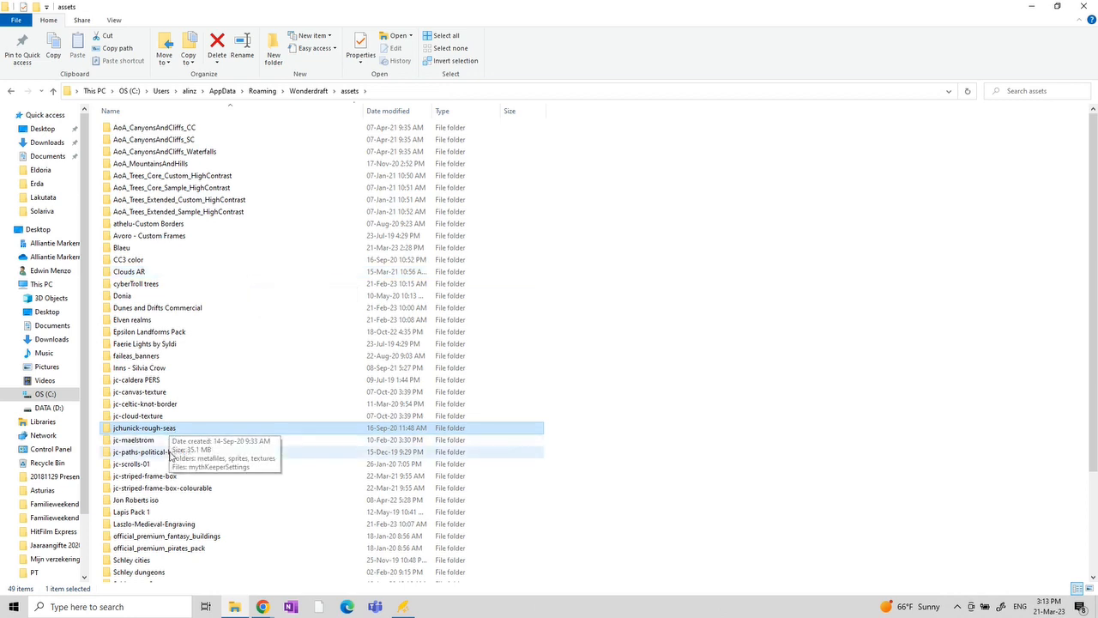
double_click(170, 452)
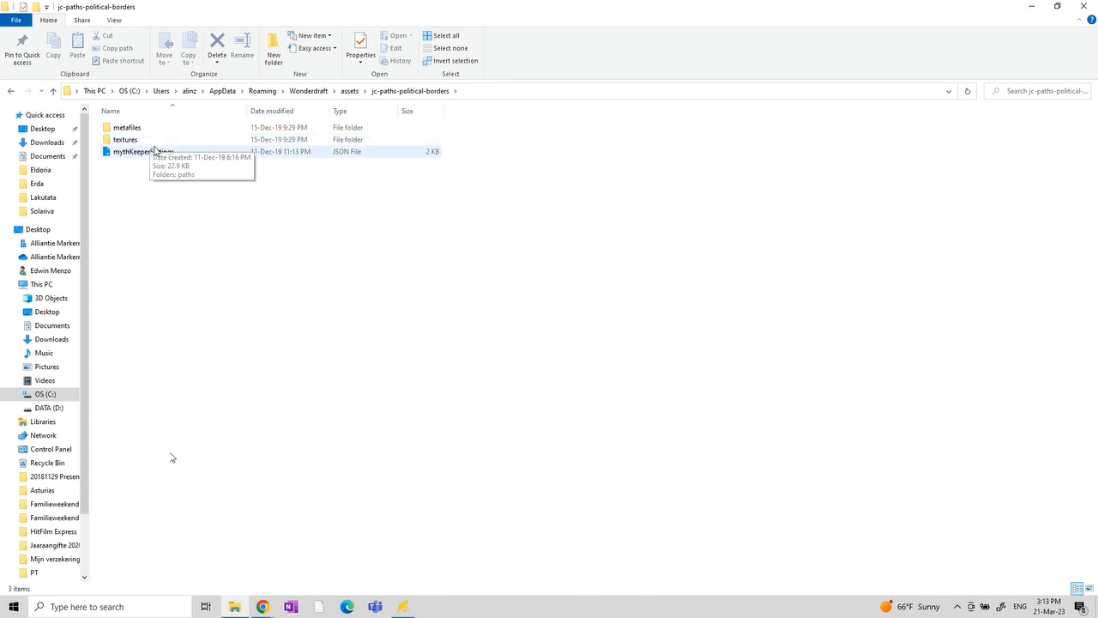
click(122, 140)
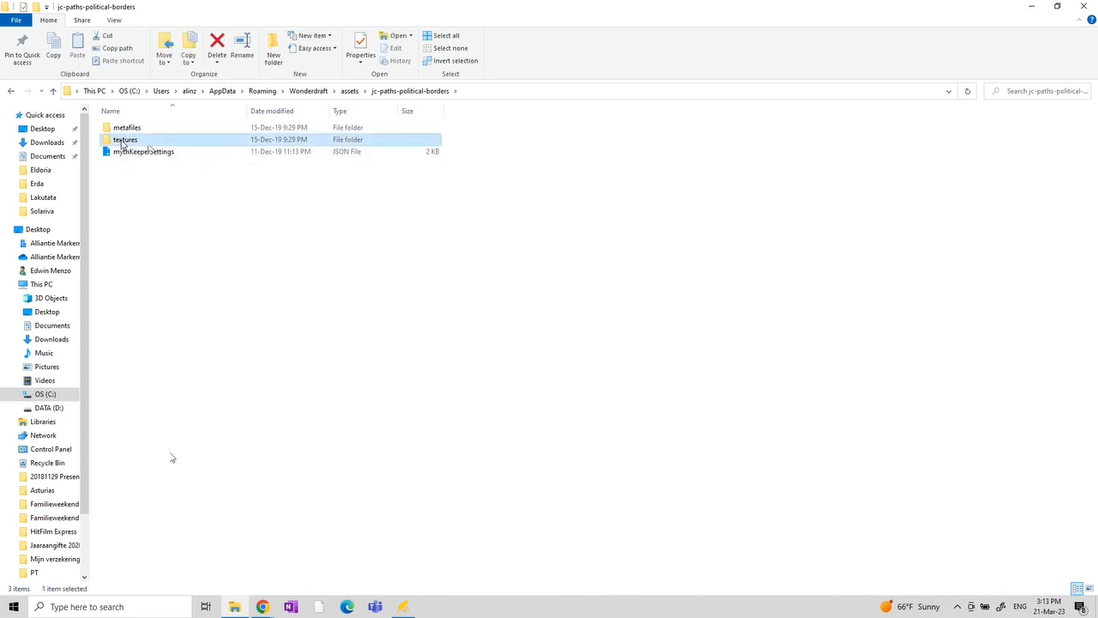
View the pack's textures > paths border images, then switch to the map's paths layer
double_click(125, 140)
double_click(122, 129)
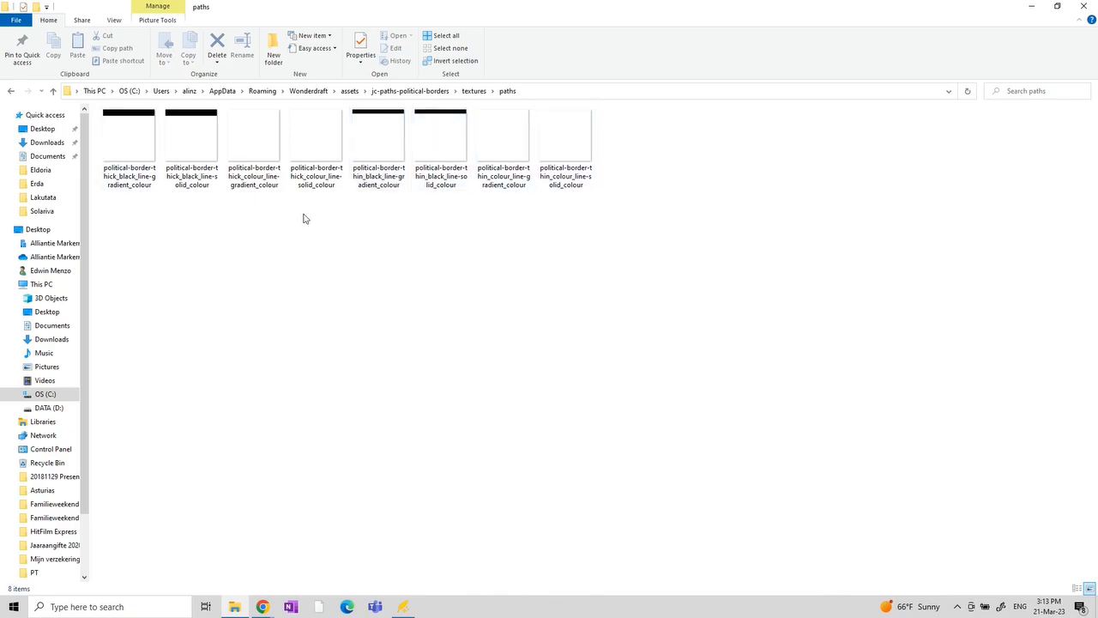
key(alt+Tab)
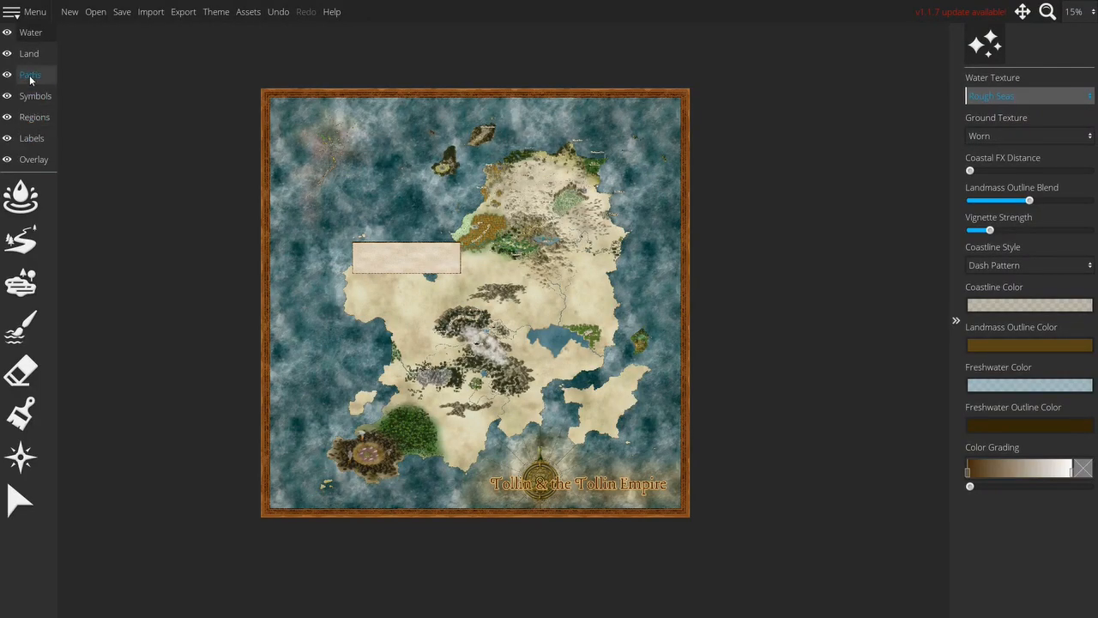
click(30, 75)
Draw a test path across the land north of Lake Anudria, undo it, and switch to File Explorer
click(20, 196)
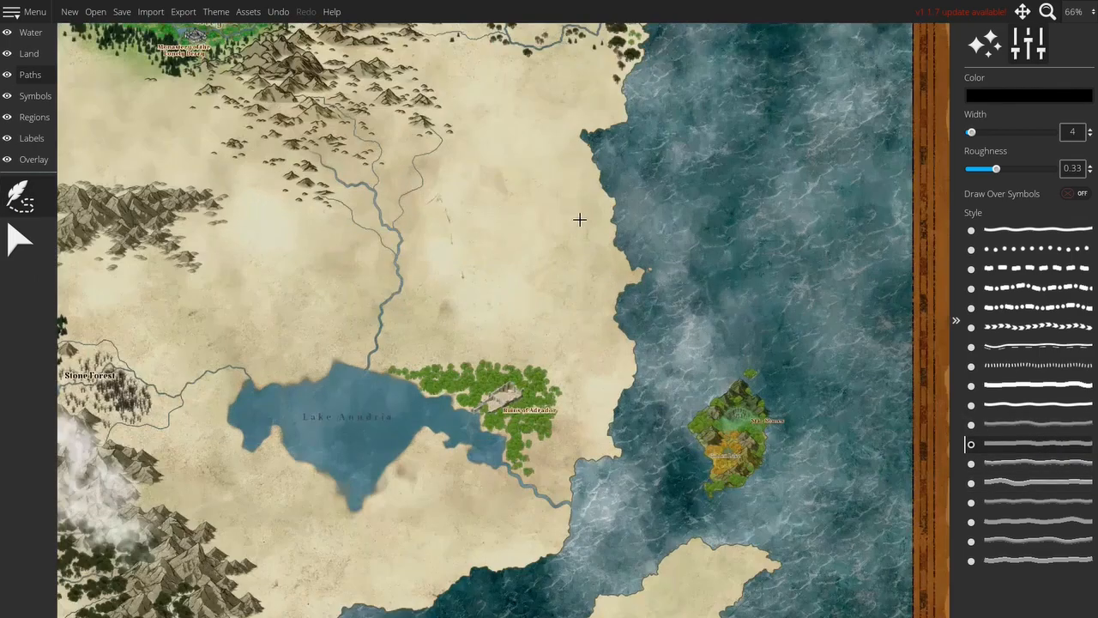
mouse_move(580, 221)
mouse_down()
mouse_move(477, 302)
mouse_move(367, 323)
mouse_up()
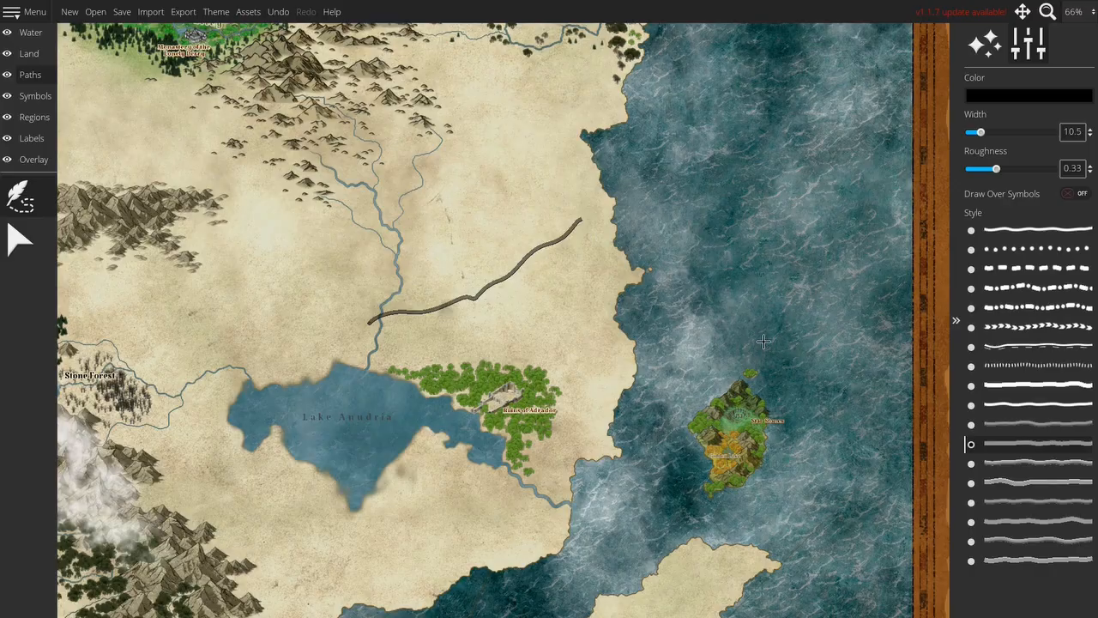
key(ctrl+z)
key(alt+Tab)
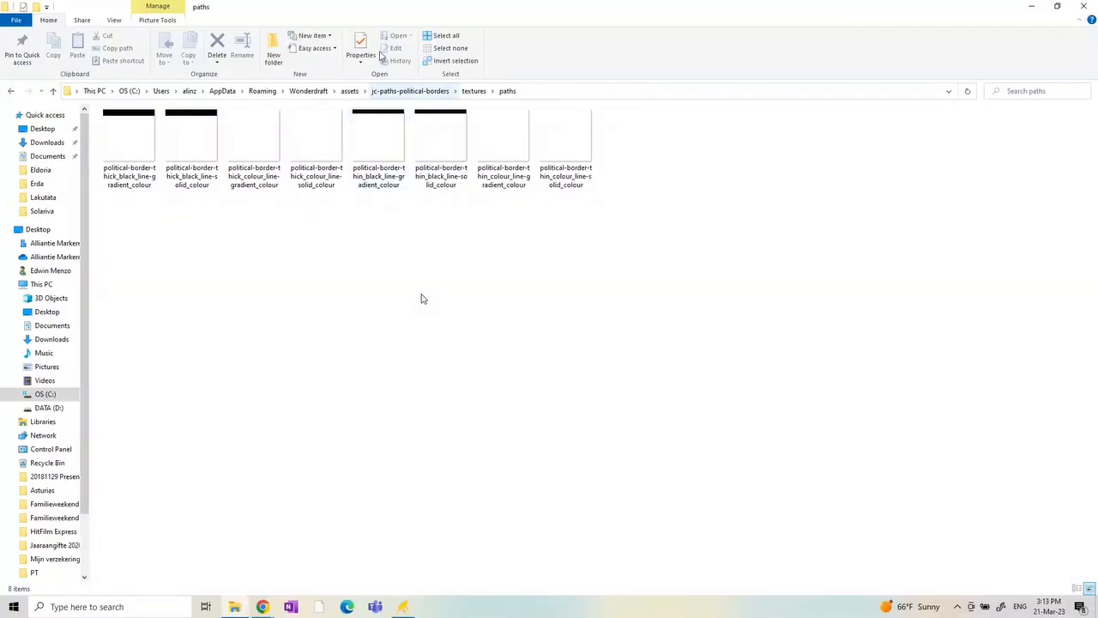
Navigate from assets into the CC3 color pack's sprites folder
click(349, 91)
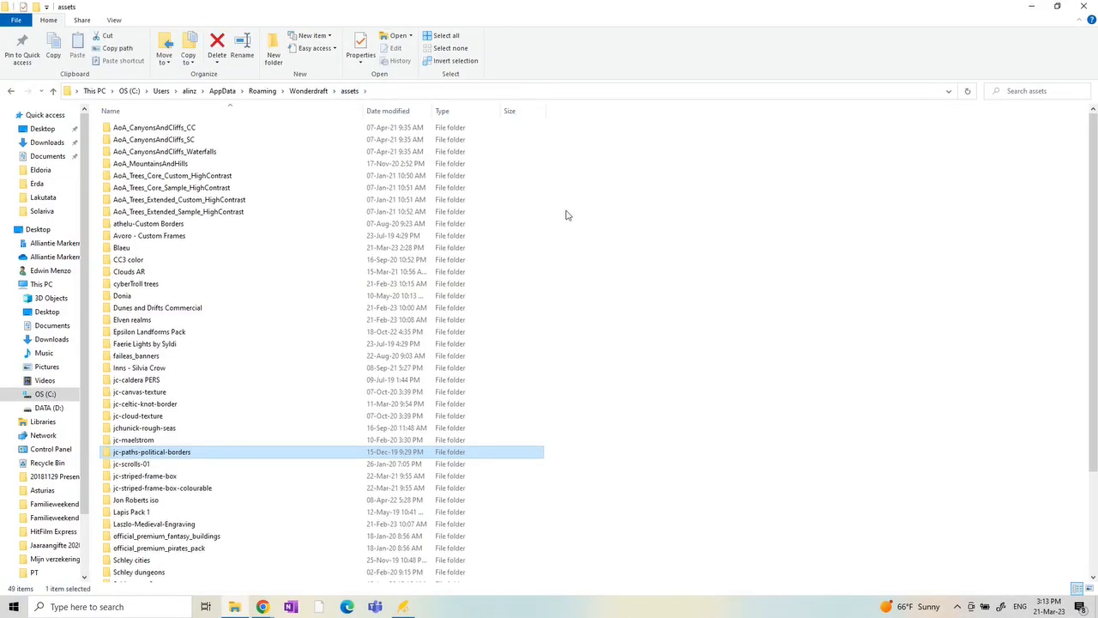
click(403, 90)
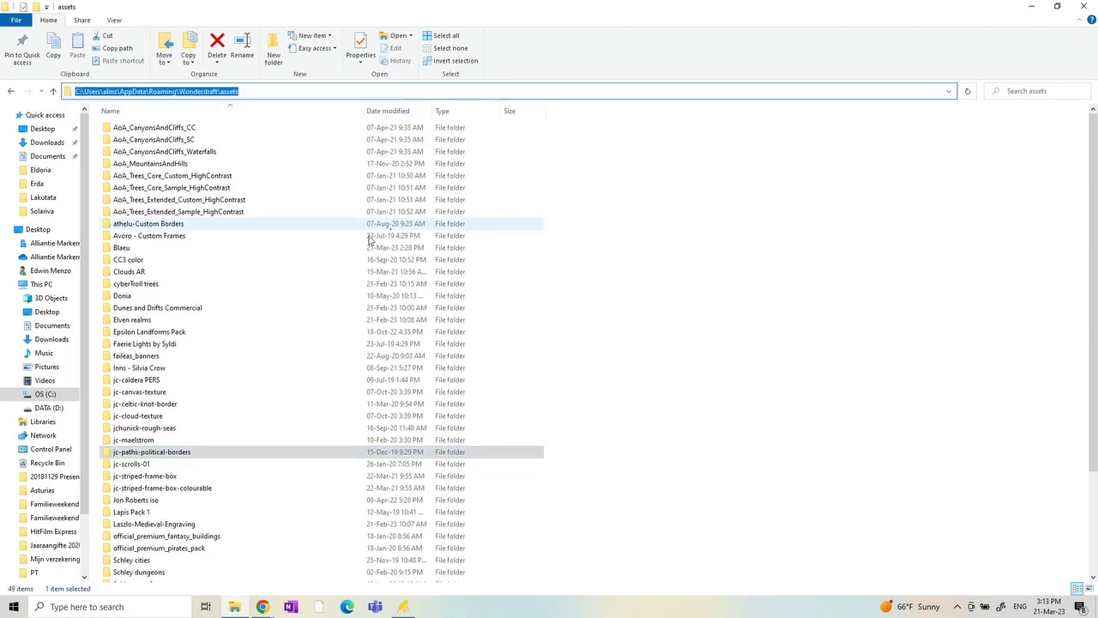
double_click(141, 260)
double_click(122, 126)
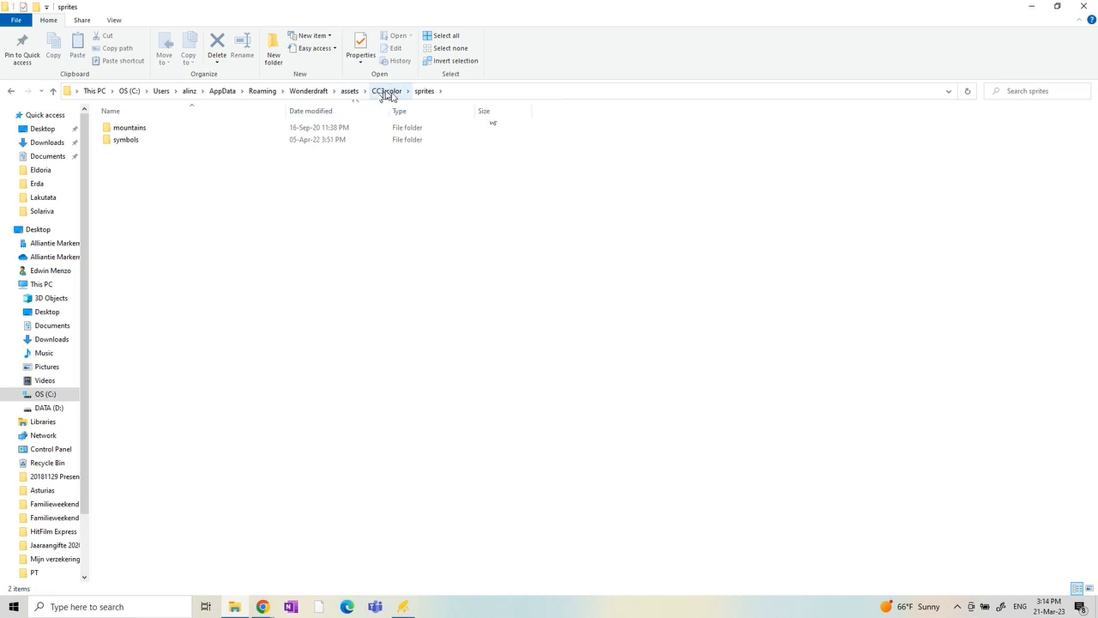
Browse symbols > CC3 compass to view the compass roses and scale bars, then return to Wonderdraft
double_click(171, 139)
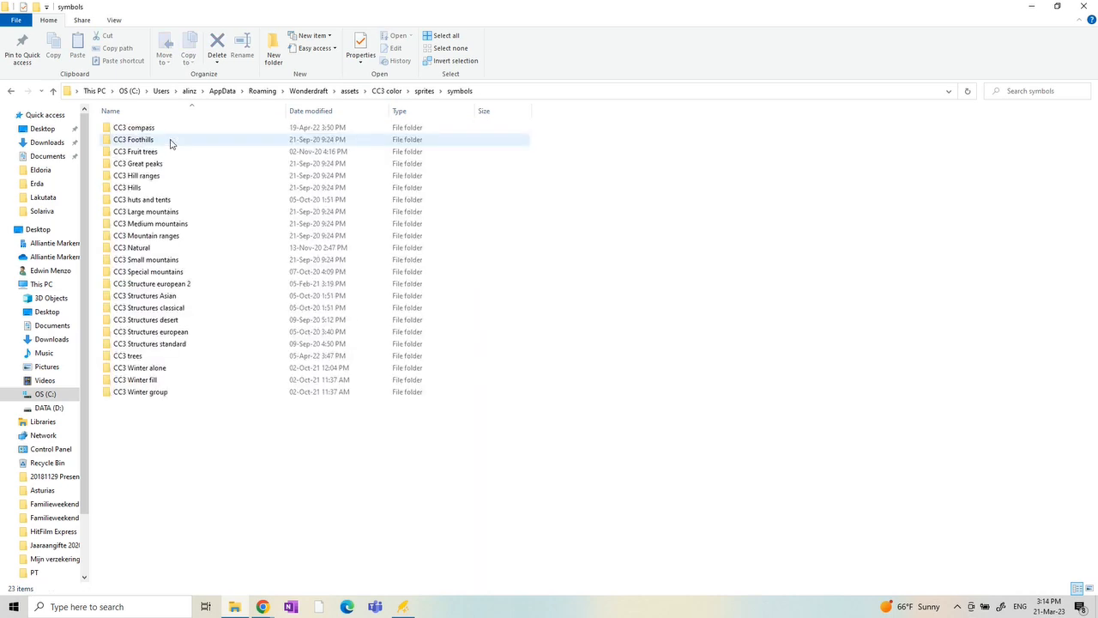
click(171, 128)
double_click(143, 128)
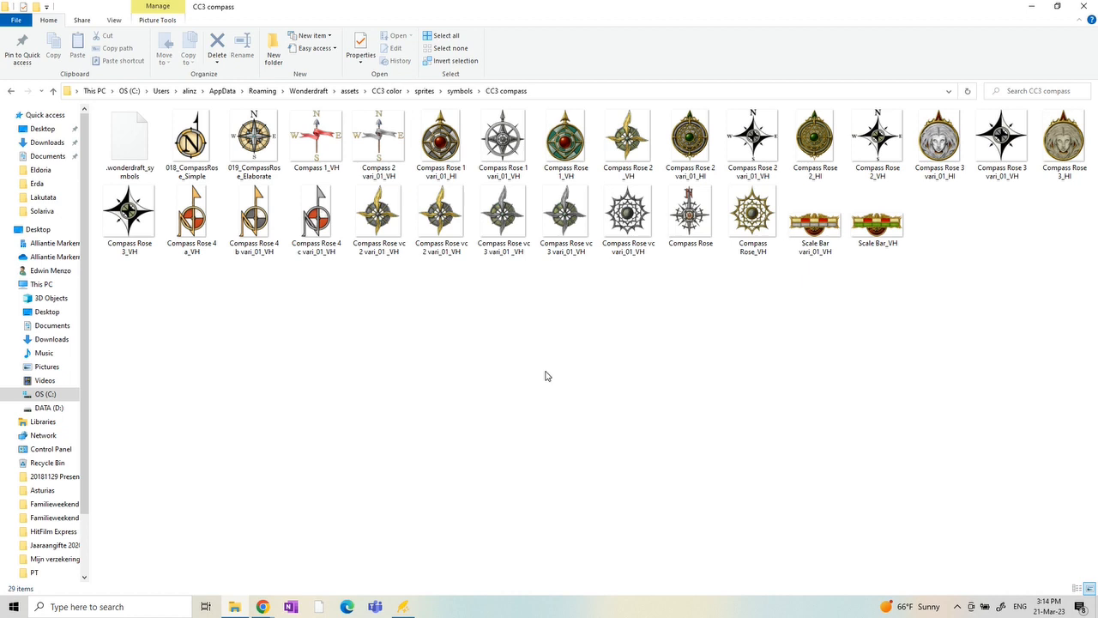
key(alt+Tab)
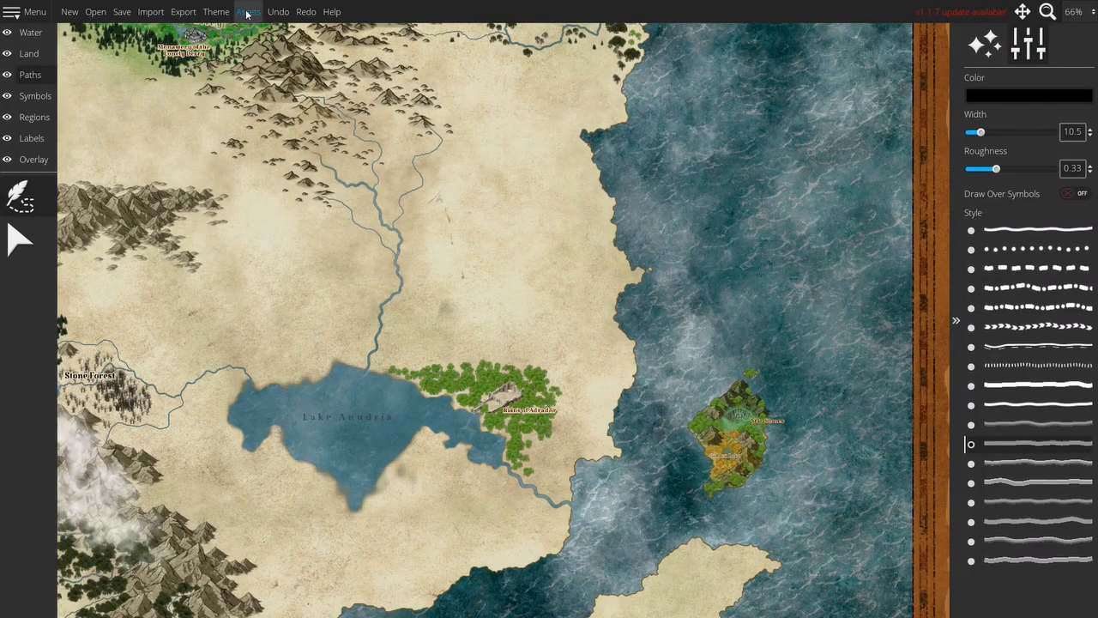
Review the Assets to Load list, tick The Drafting Table - Crystals, and switch back to the compass folder
click(249, 12)
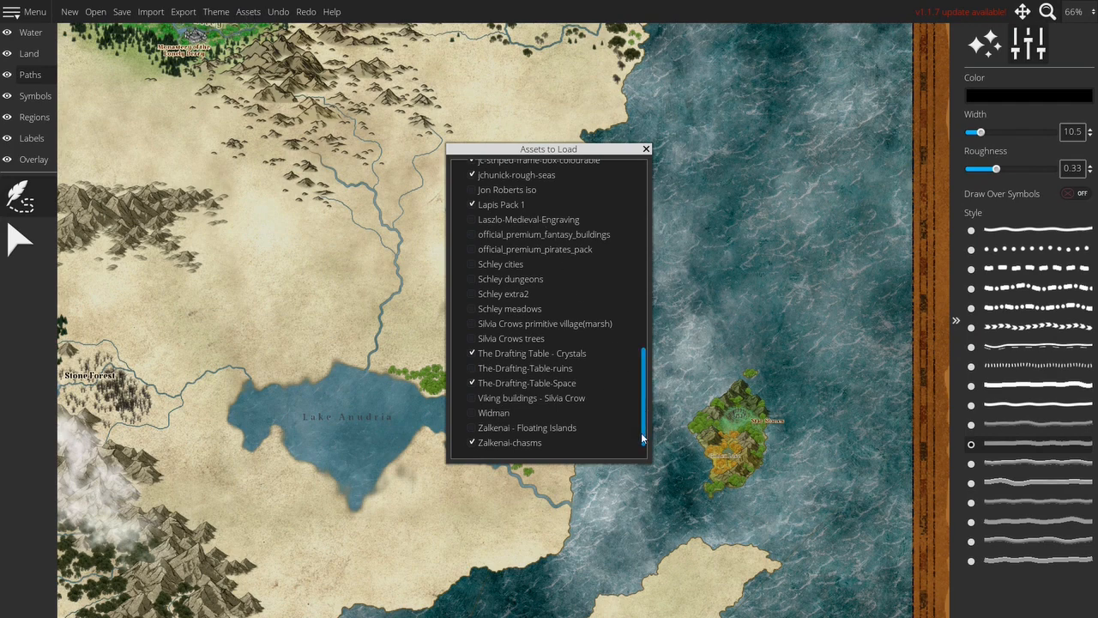
drag(641, 432, 644, 163)
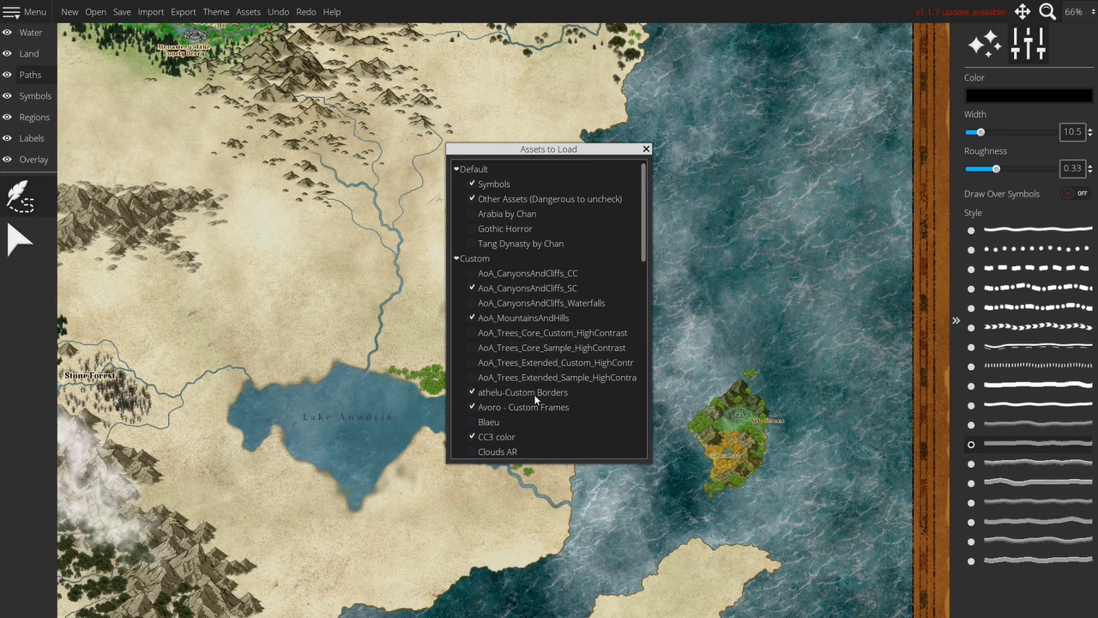
mouse_move(643, 248)
mouse_down()
mouse_move(637, 381)
mouse_move(642, 171)
mouse_up()
drag(644, 206, 644, 403)
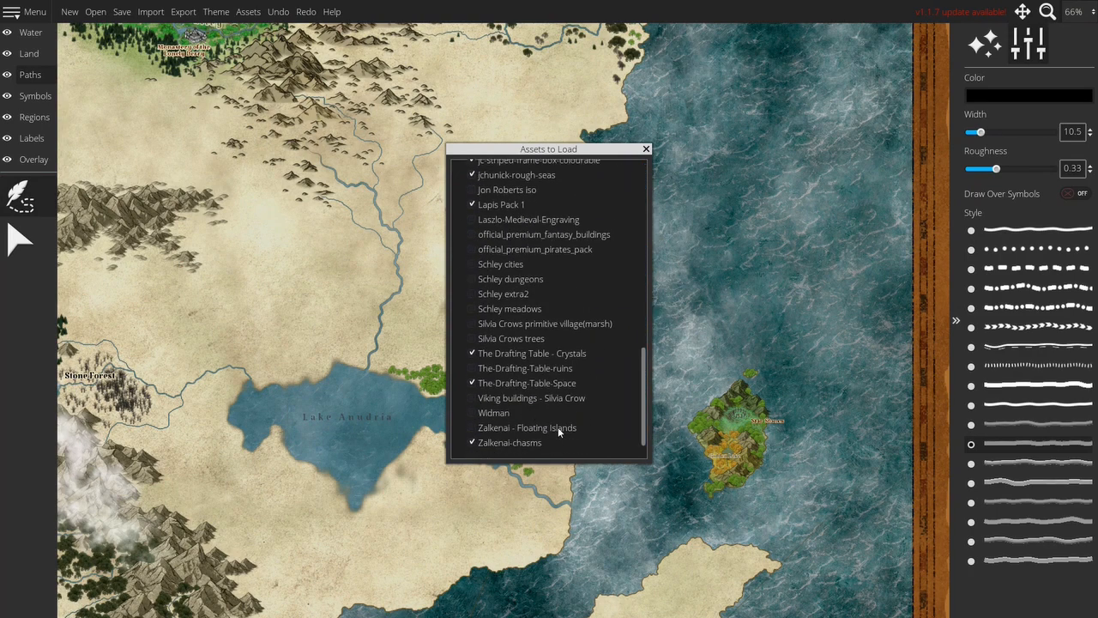
drag(643, 410, 642, 425)
click(472, 352)
click(645, 149)
key(alt+Tab)
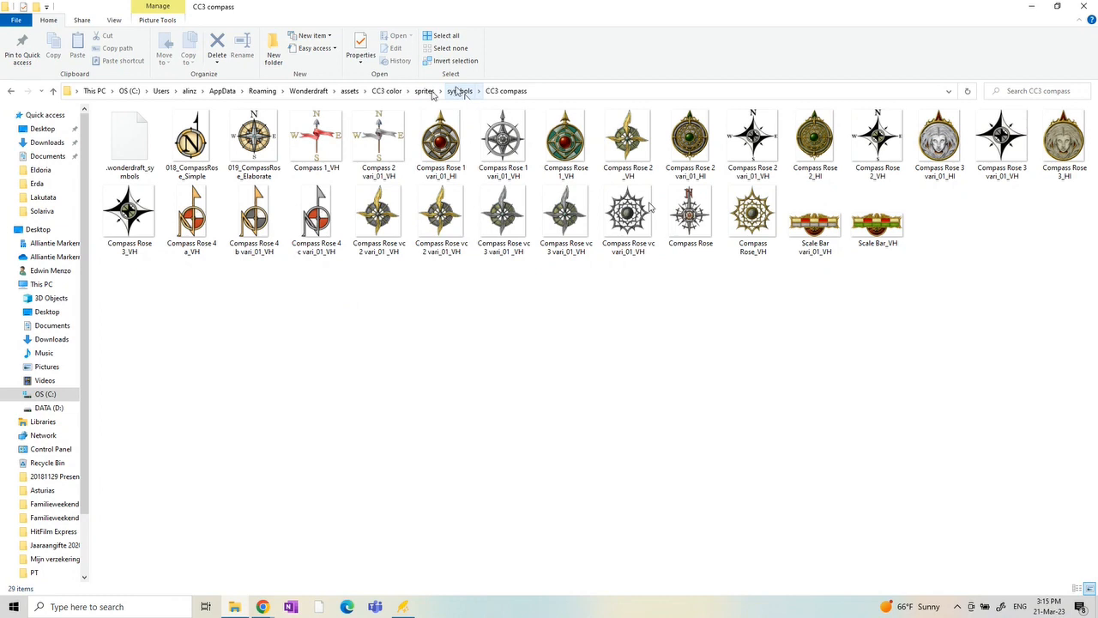
Go up to Wonderdraft/assets, then navigate via Documents Maps into the 001 Other folder
click(308, 91)
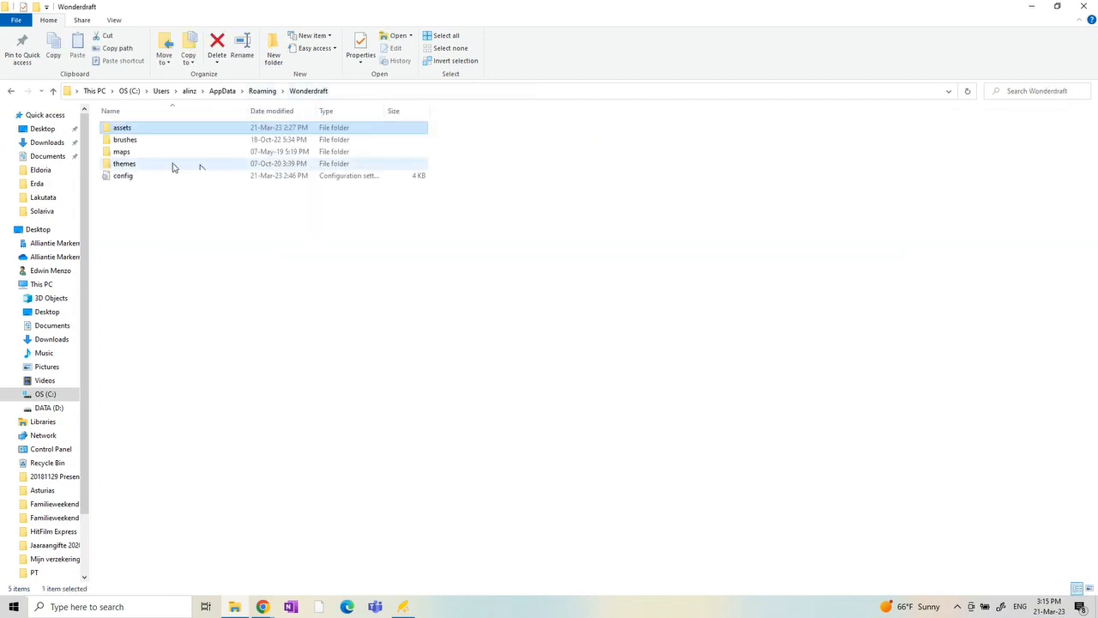
double_click(122, 127)
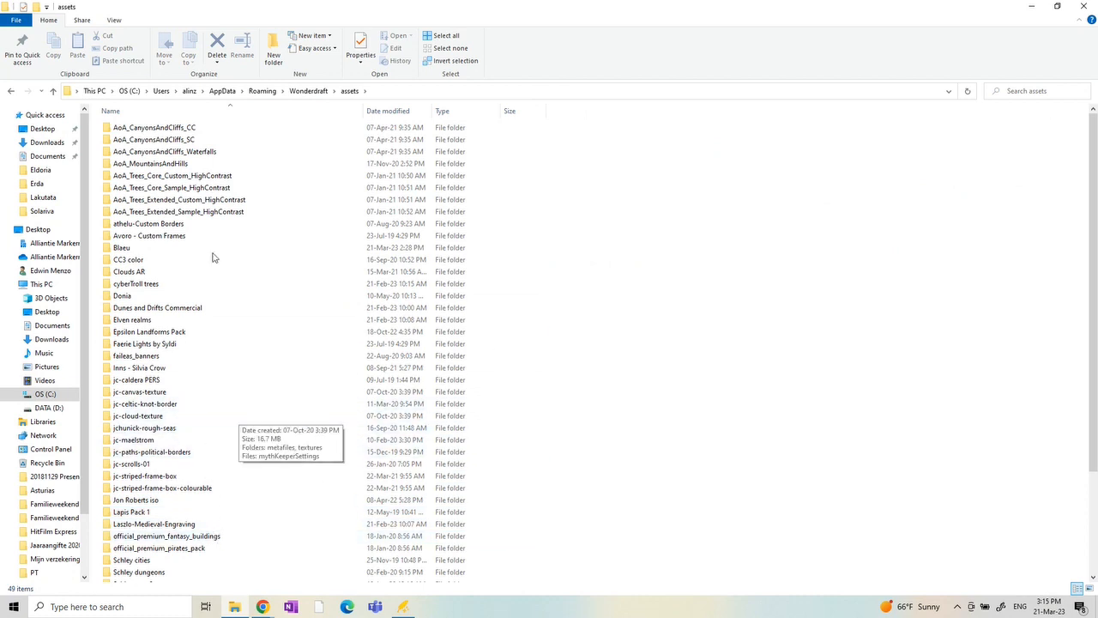
mouse_move(43, 180)
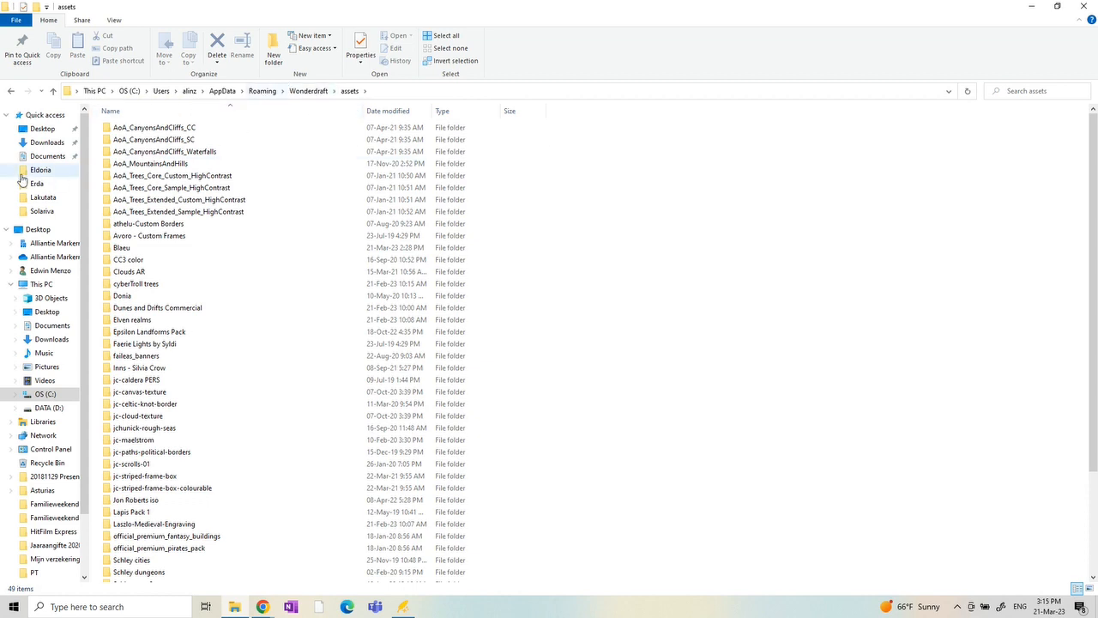
click(40, 169)
click(206, 90)
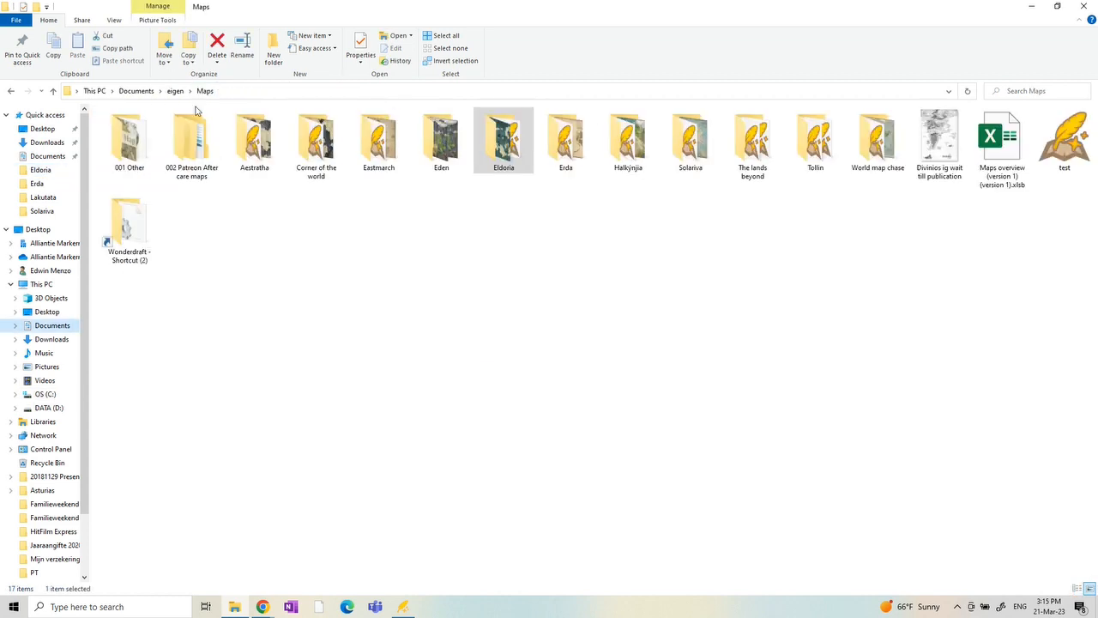
click(142, 139)
double_click(154, 139)
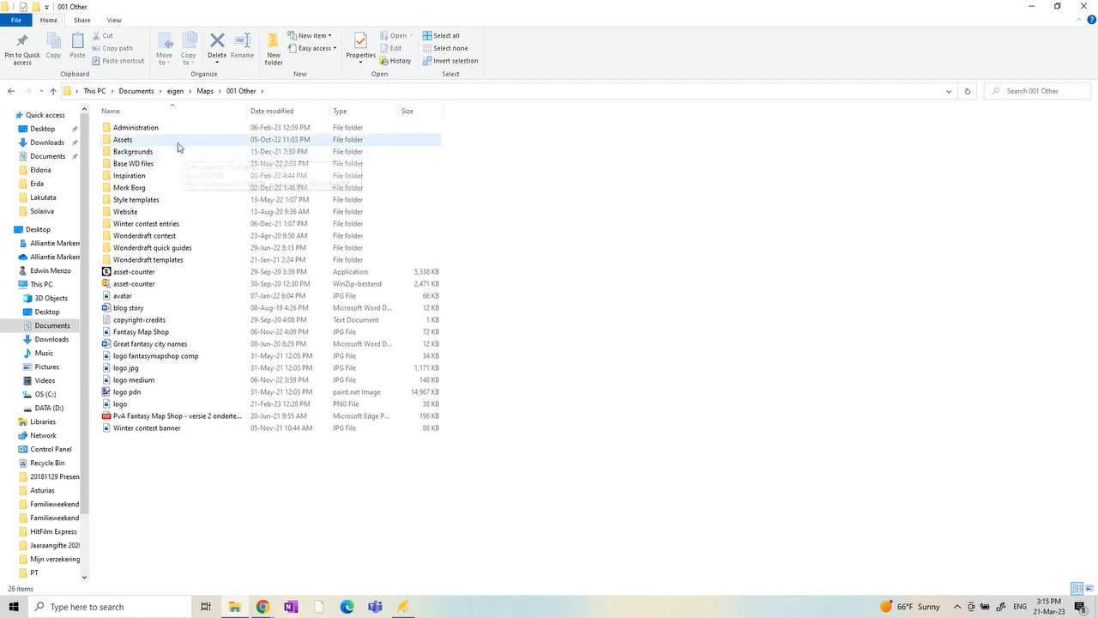
Open Assets > Temp not in use and enter the stored Verdun pack
drag(171, 138, 130, 142)
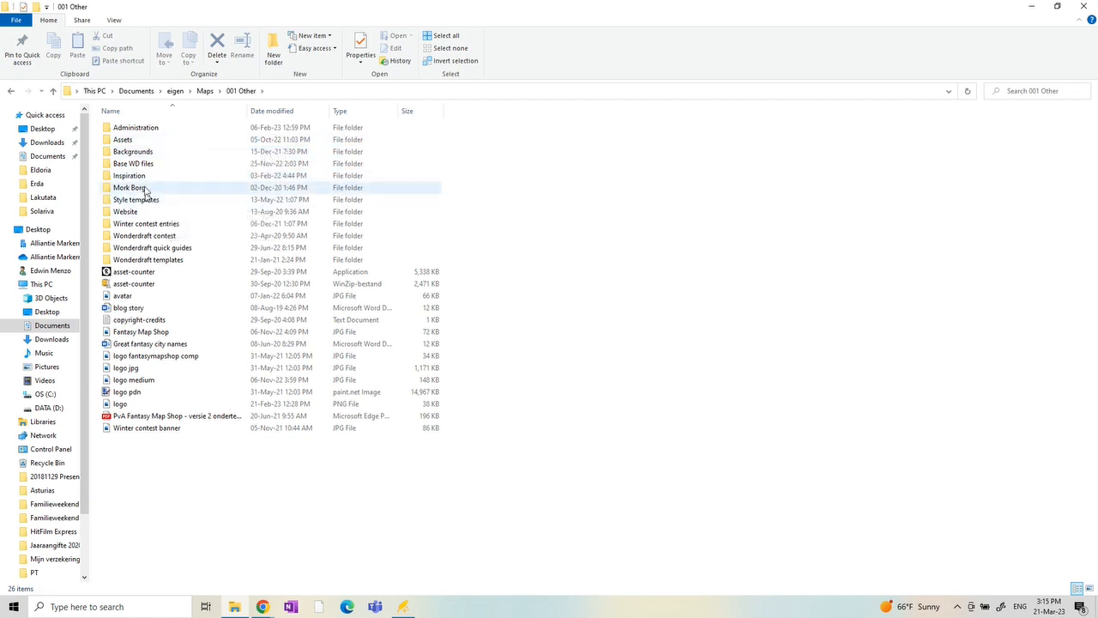
double_click(130, 143)
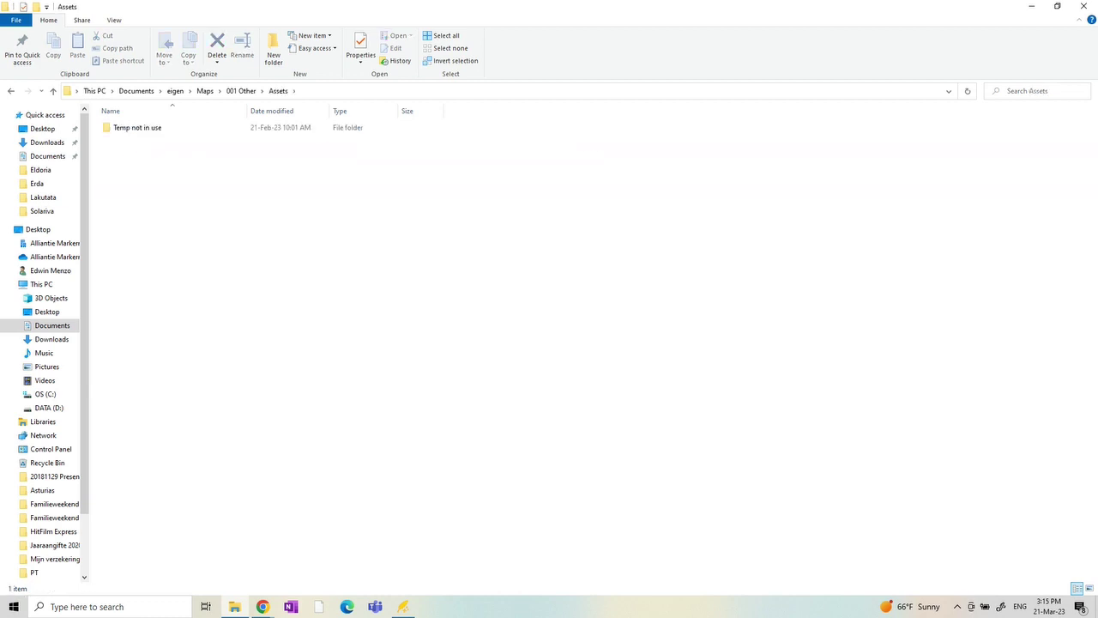
double_click(133, 130)
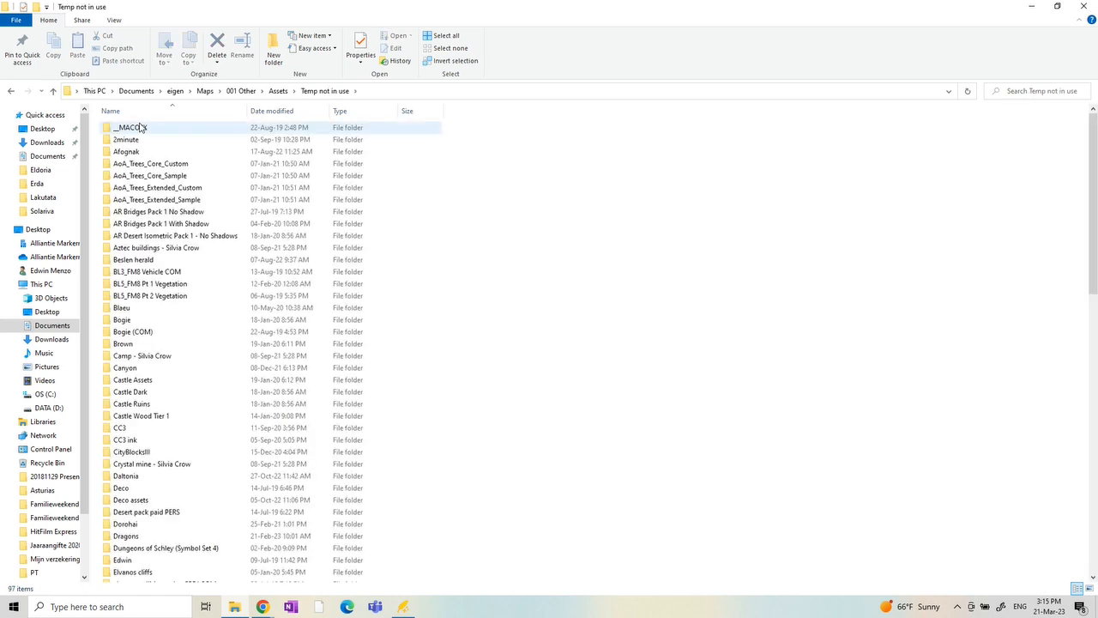
scroll(199, 419, down, 10)
scroll(180, 210, down, 10)
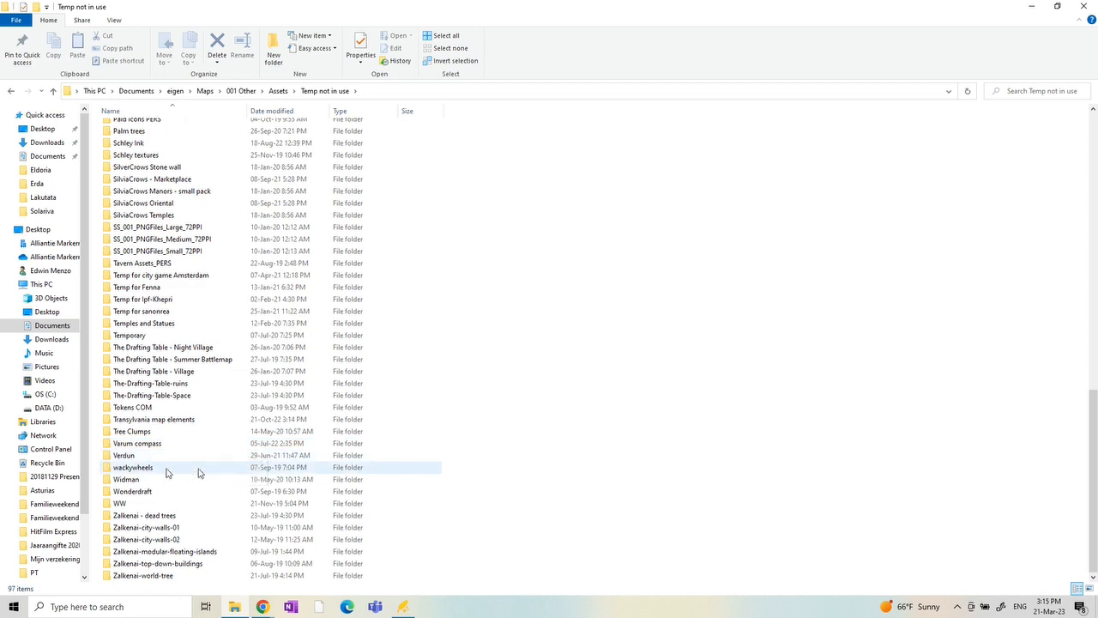
double_click(129, 455)
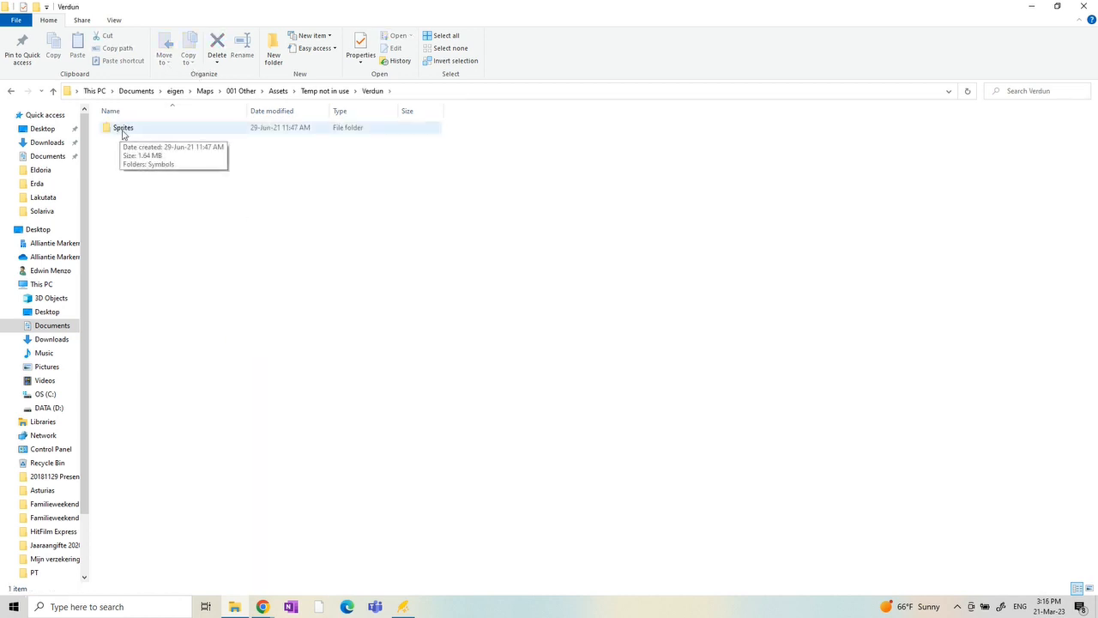
Browse Verdun's Sprites > Symbols > Verdun heraldry, back up to Temp not in use, and return to Wonderdraft
double_click(123, 129)
double_click(142, 129)
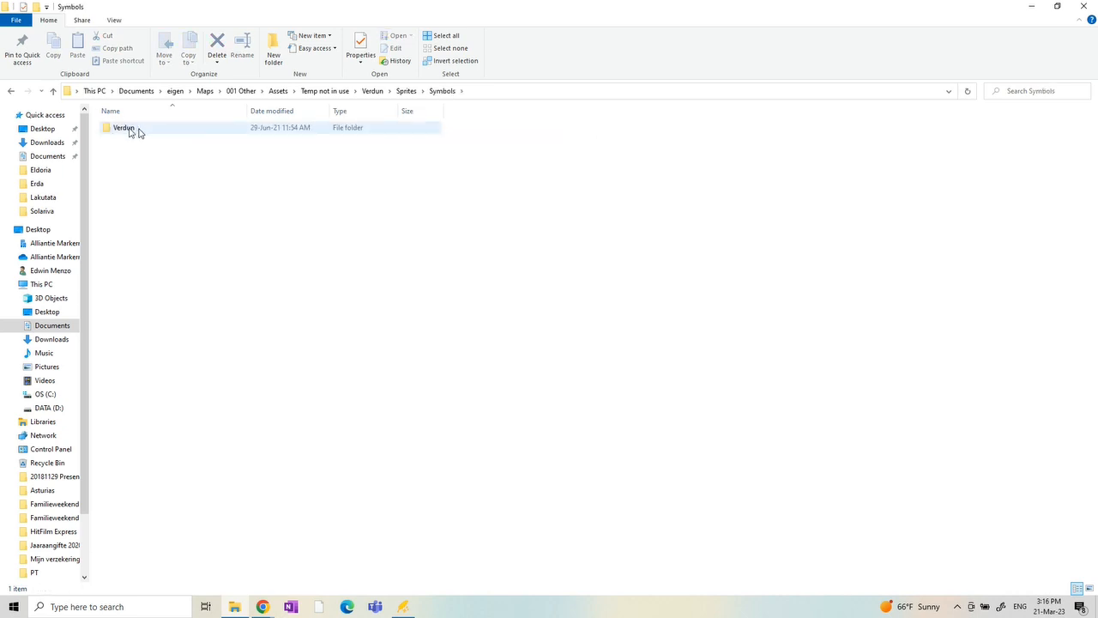
double_click(128, 128)
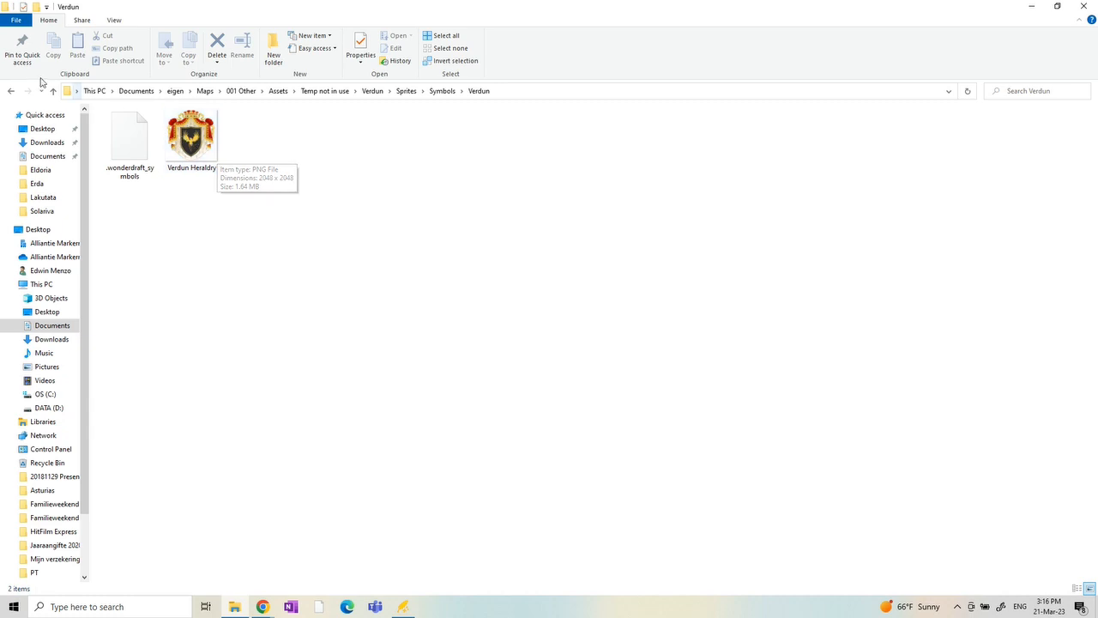
click(12, 92)
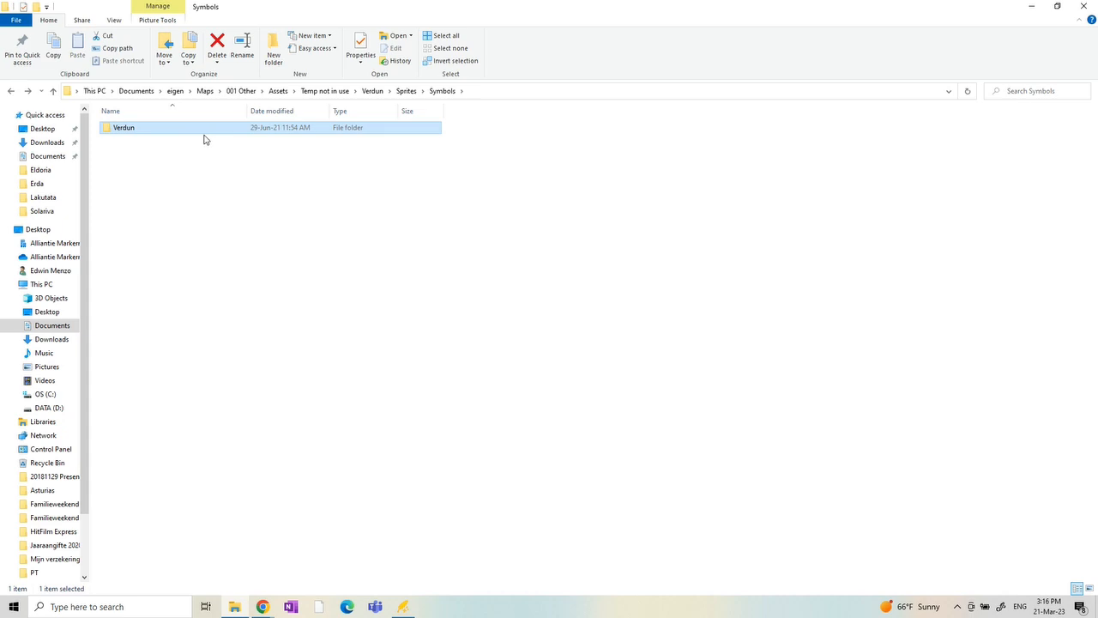
click(324, 91)
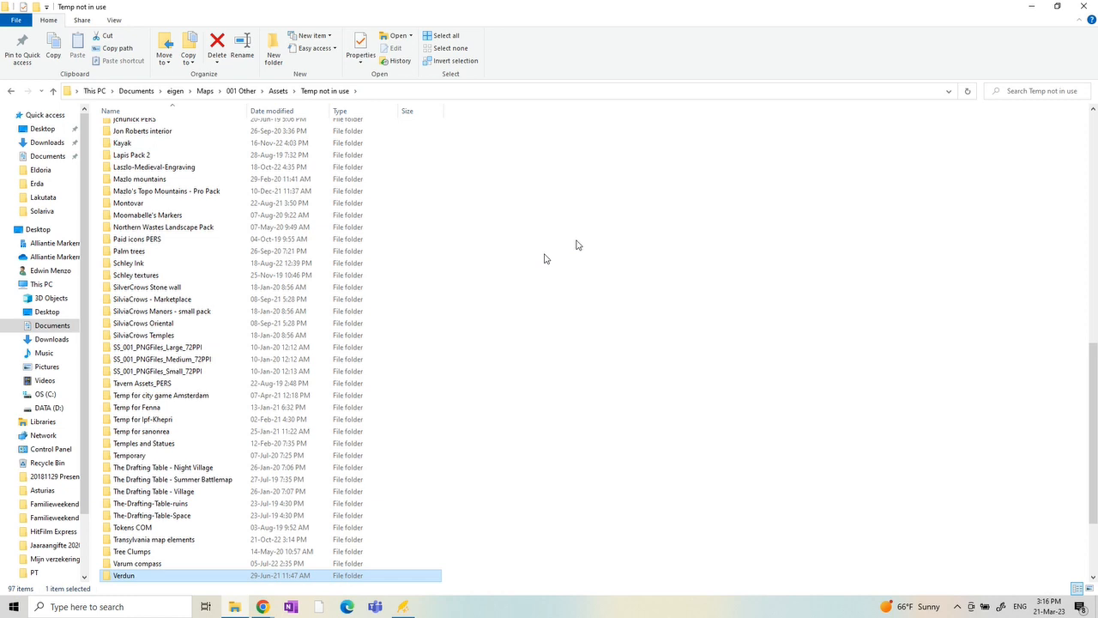
click(403, 606)
scroll(527, 215, down, 5)
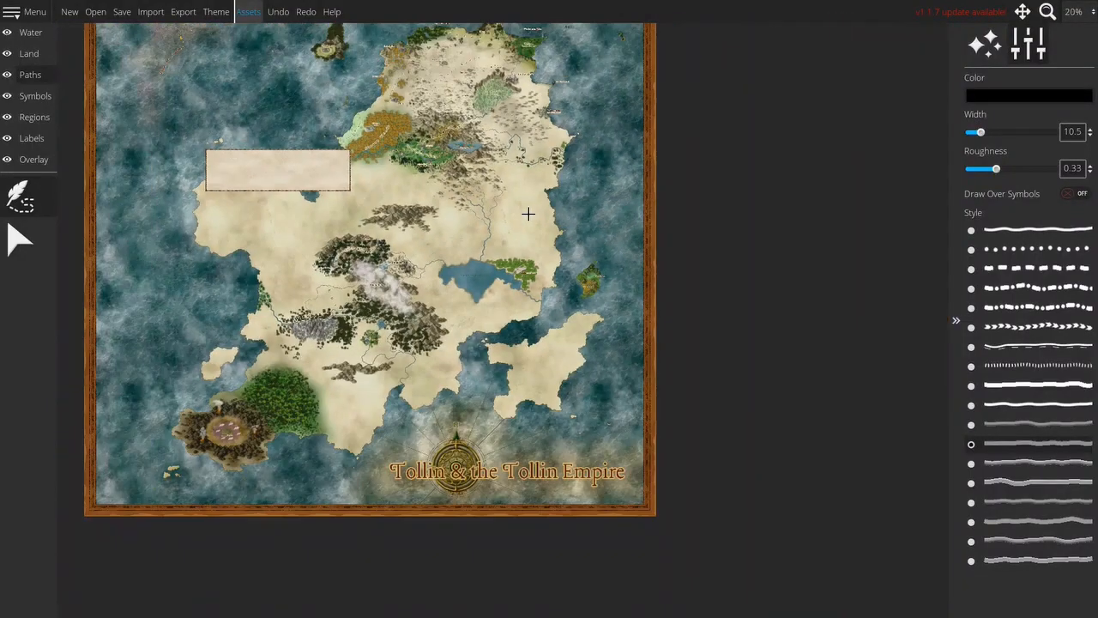
Pan the whole Tollin Empire map into centre view, then switch to the 2-Minute Tabletop browser window
drag(248, 250, 298, 308)
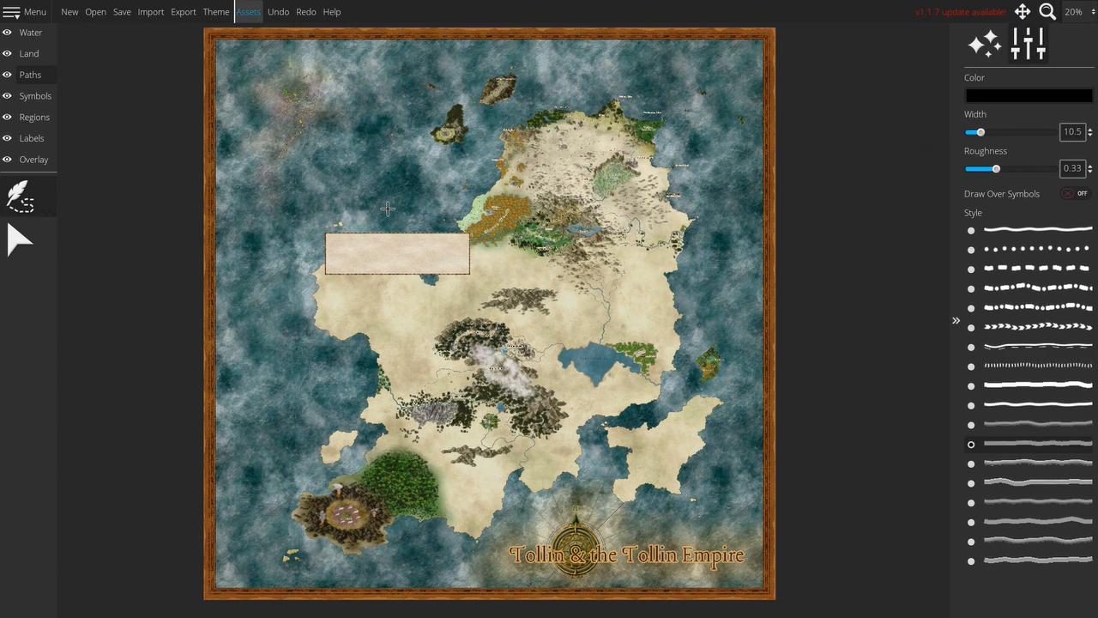
key(alt+Tab)
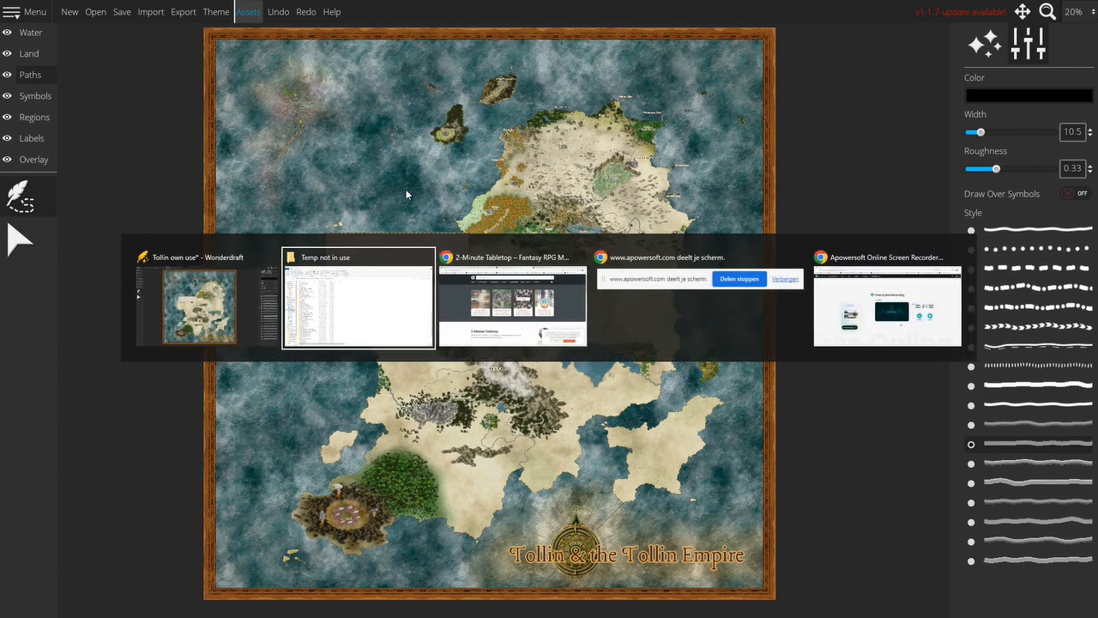
key(Tab)
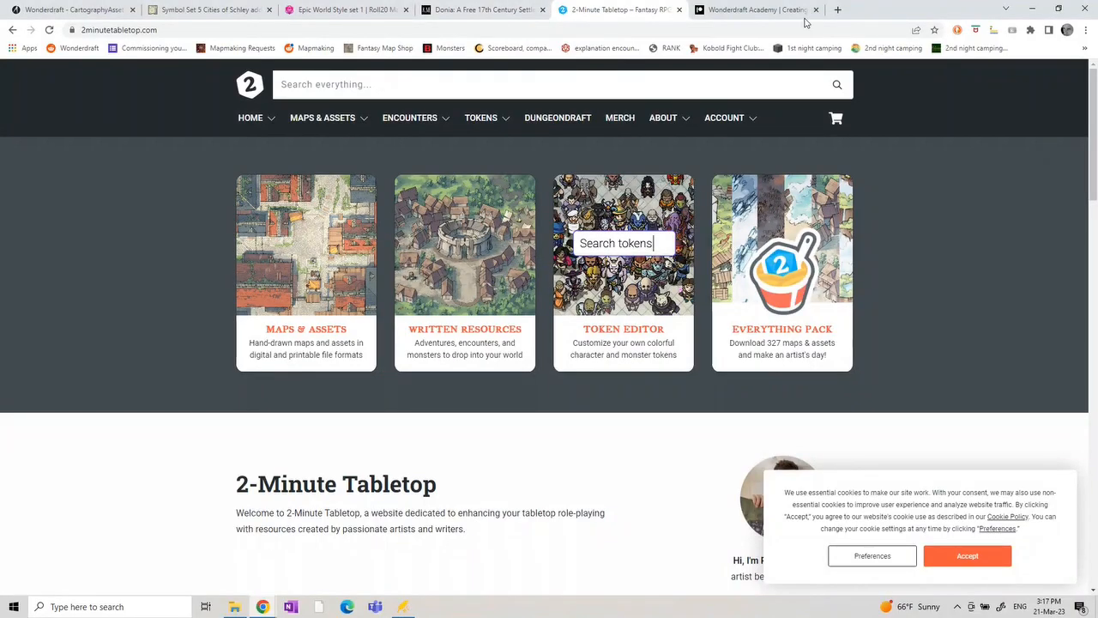
Show the Wonderdraft Academy Patreon page with its membership levels
click(731, 10)
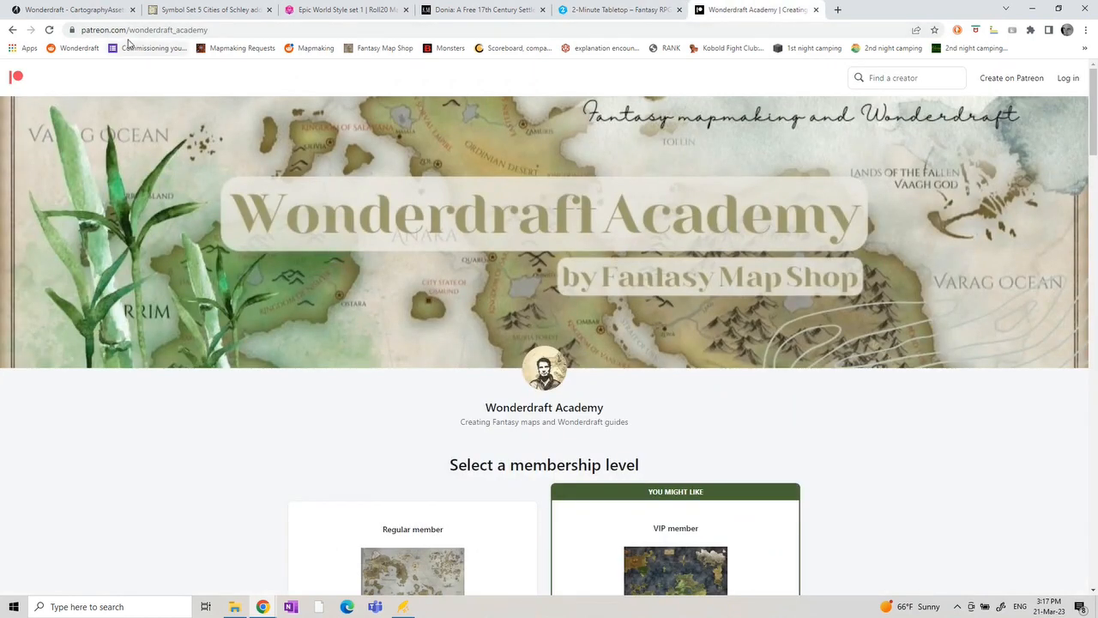